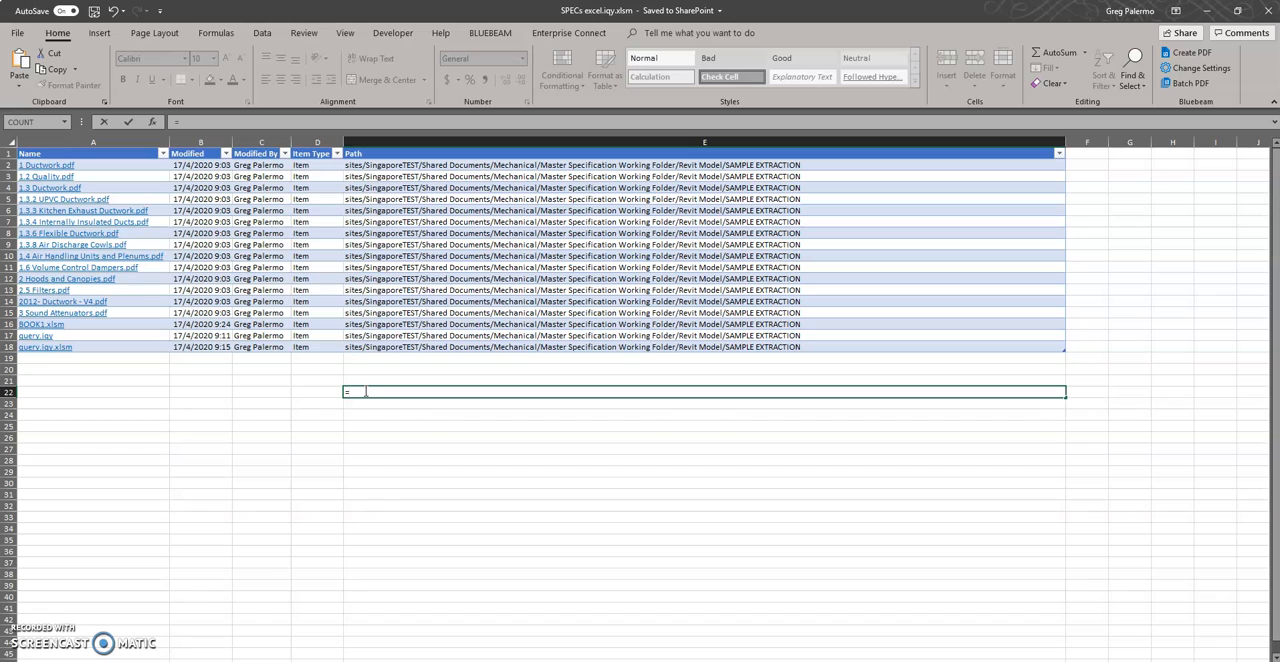
# Enter =GetURL(A2) in cell E22 and fill the formula down to row 41
pyautogui.write('get')
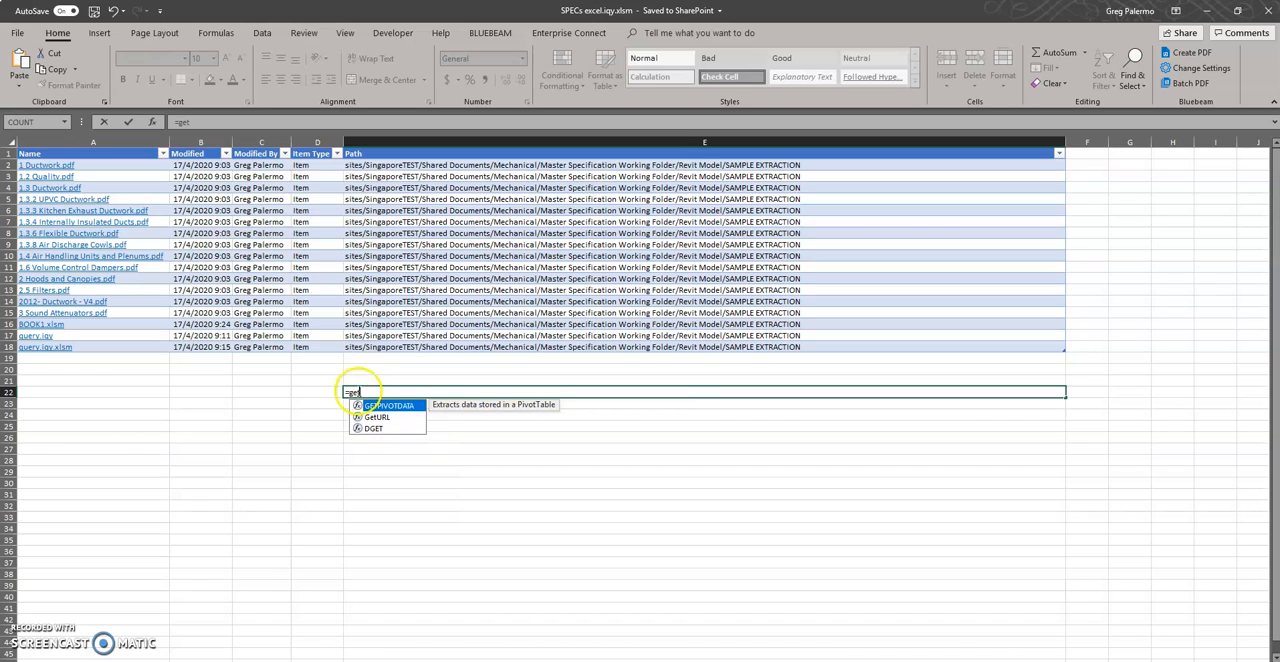
pyautogui.doubleClick(377, 416)
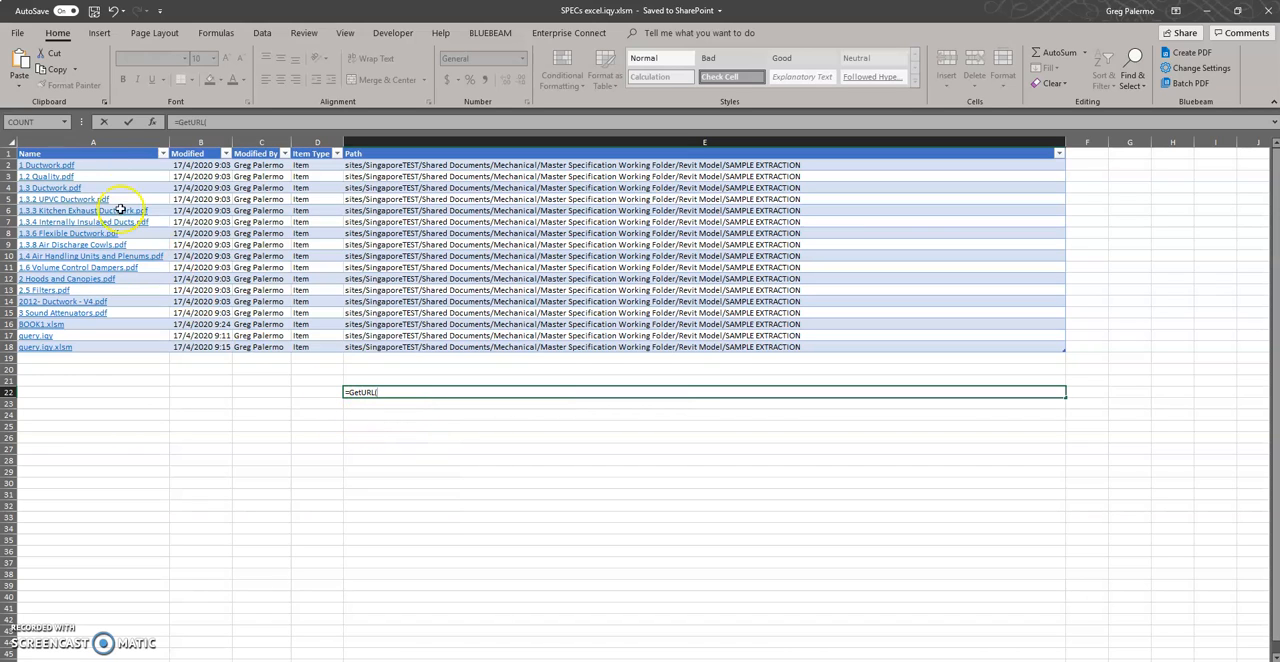
pyautogui.click(84, 166)
pyautogui.press('Return')
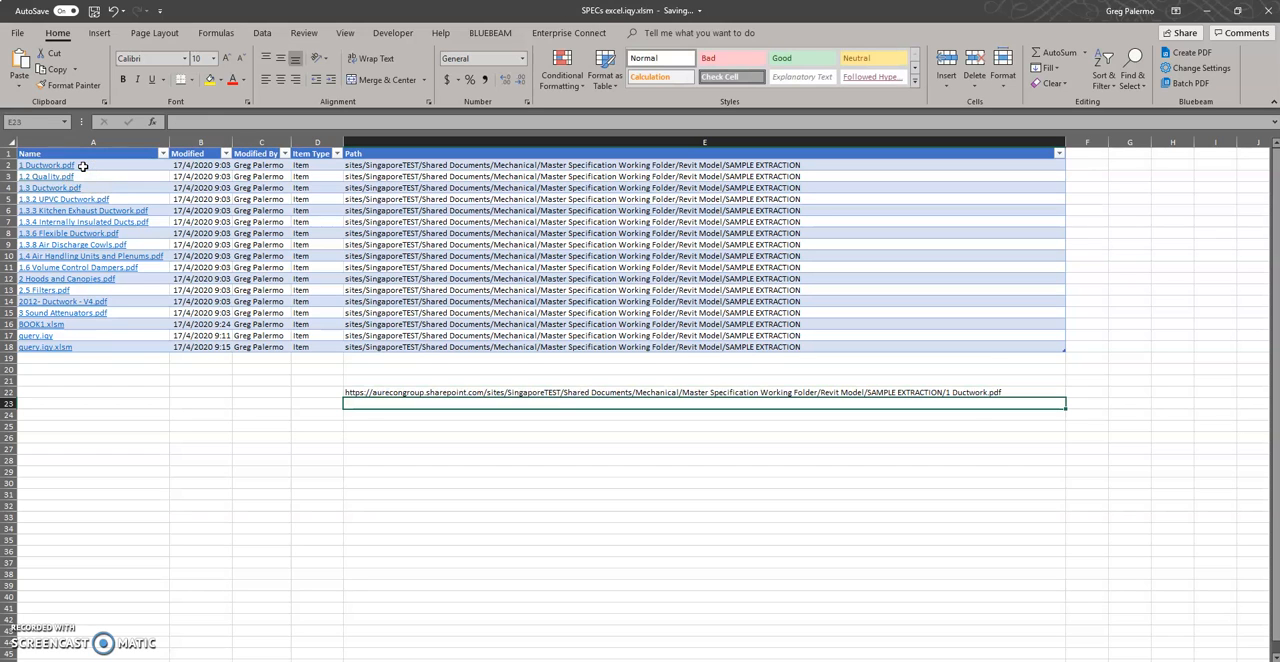
pyautogui.click(572, 394)
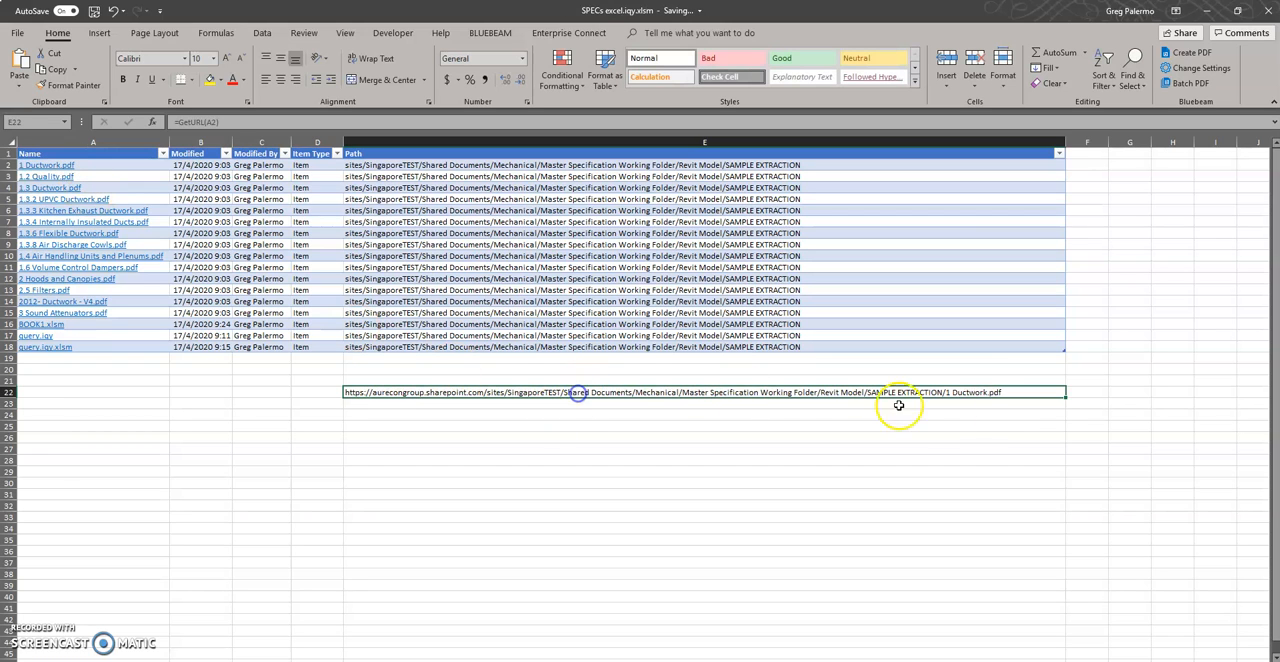
pyautogui.moveTo(1067, 397); pyautogui.dragTo(1060, 606)
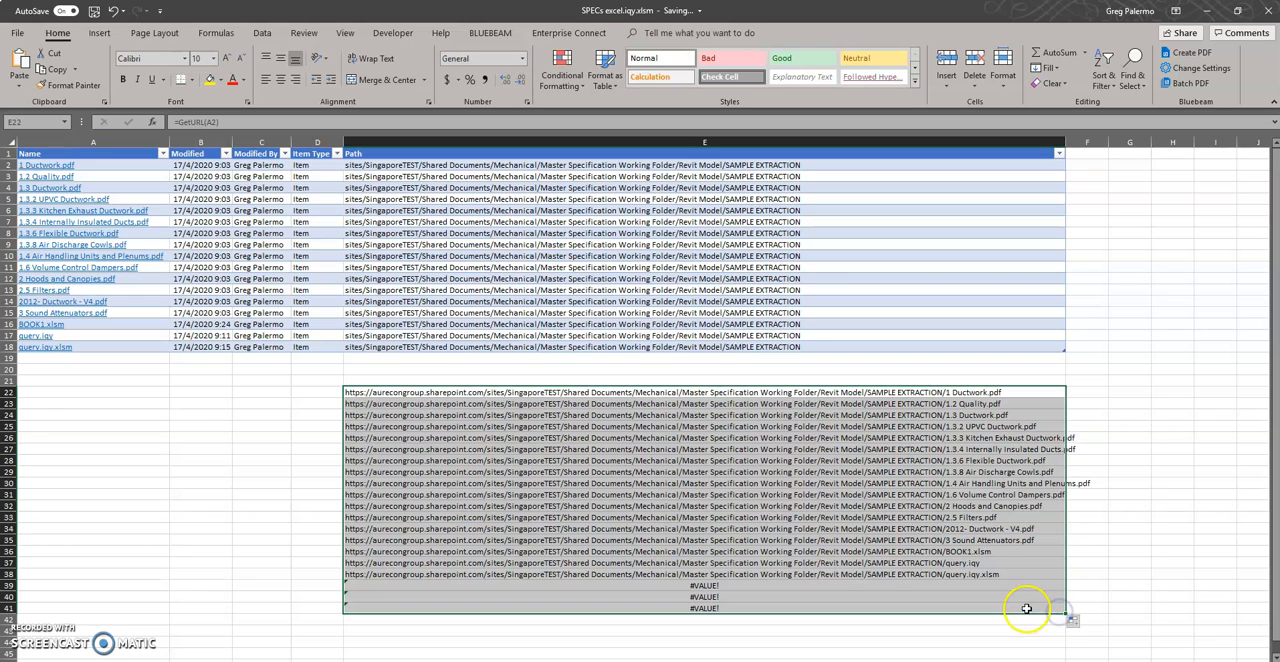
# Copy the GetURL result in E22 and paste it as a plain value into E21
pyautogui.click(402, 347)
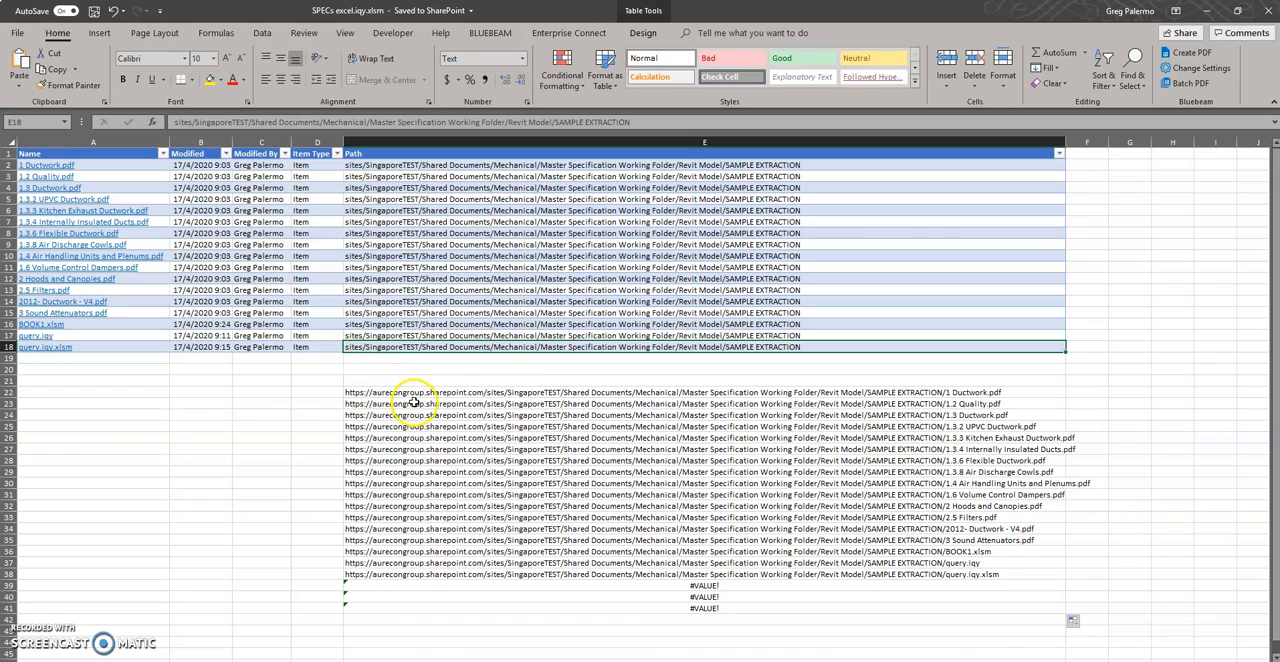
pyautogui.click(486, 392)
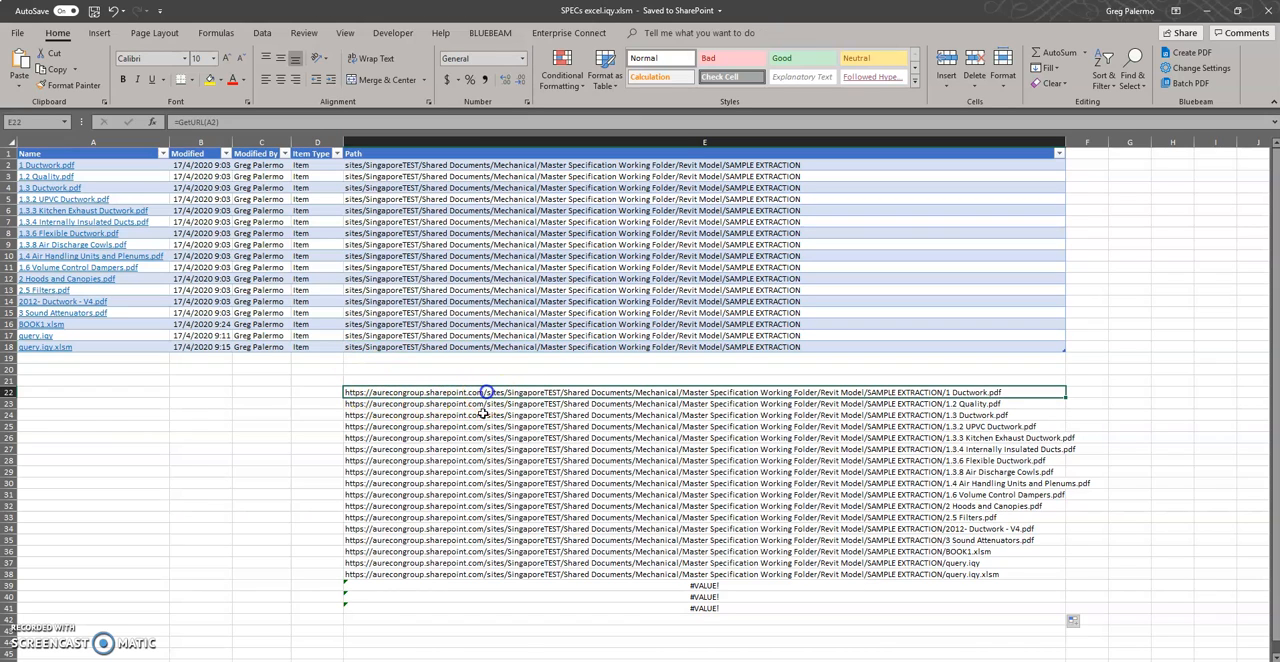
pyautogui.doubleClick(486, 392)
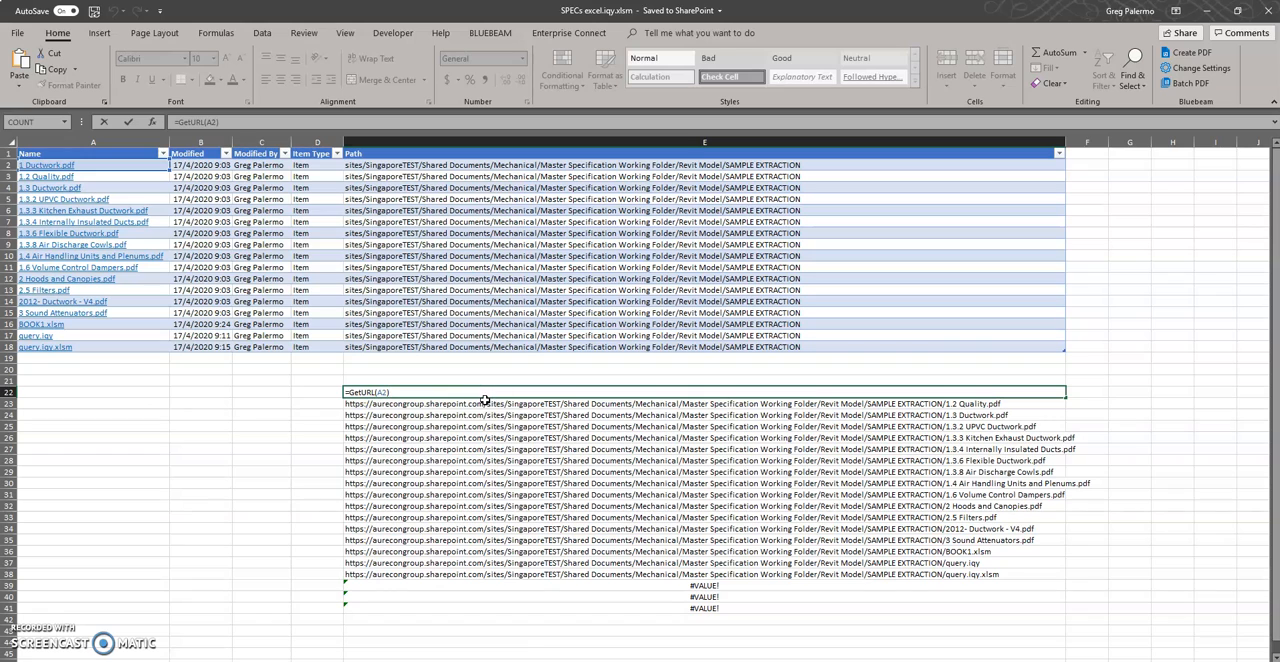
pyautogui.press('Escape')
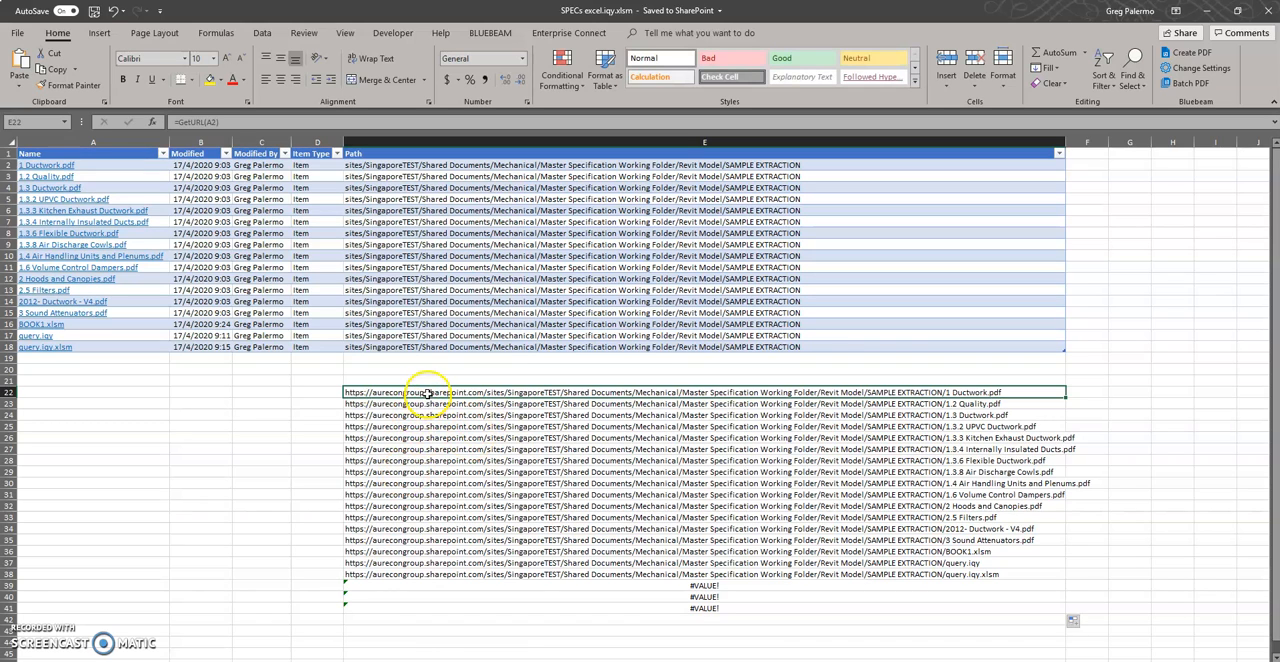
pyautogui.hotkey('ctrl', 'c')
pyautogui.click(444, 379)
pyautogui.rightClick(444, 377)
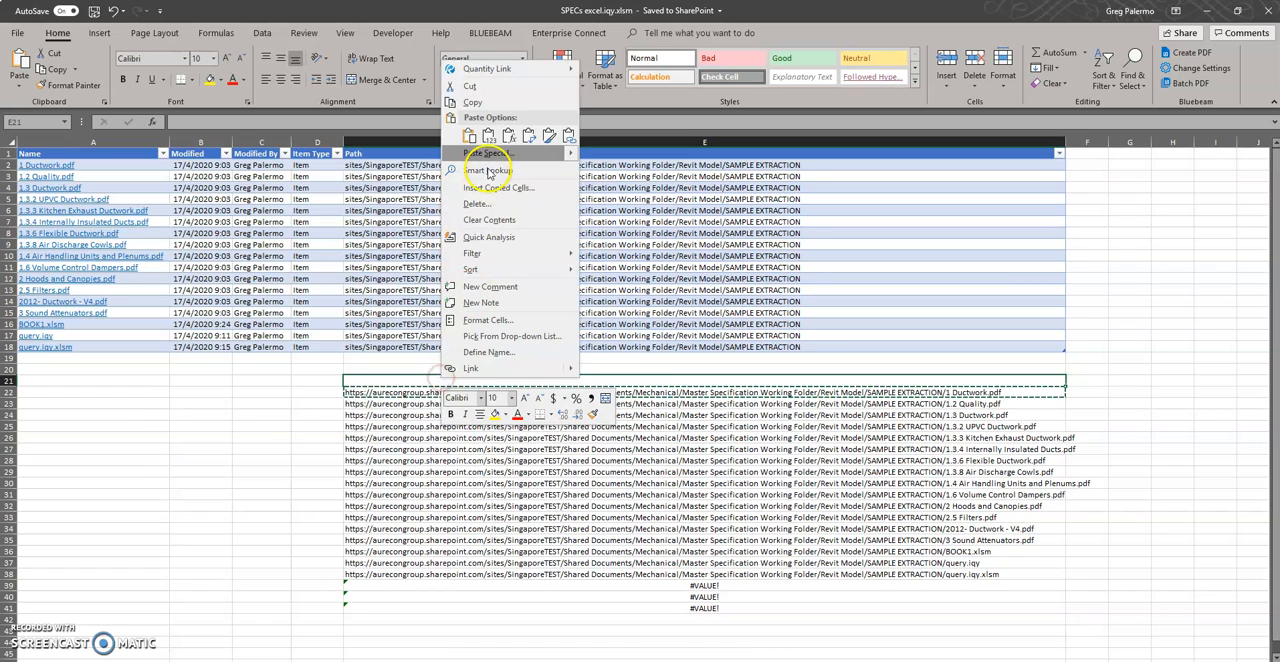
pyautogui.click(488, 137)
pyautogui.doubleClick(436, 381)
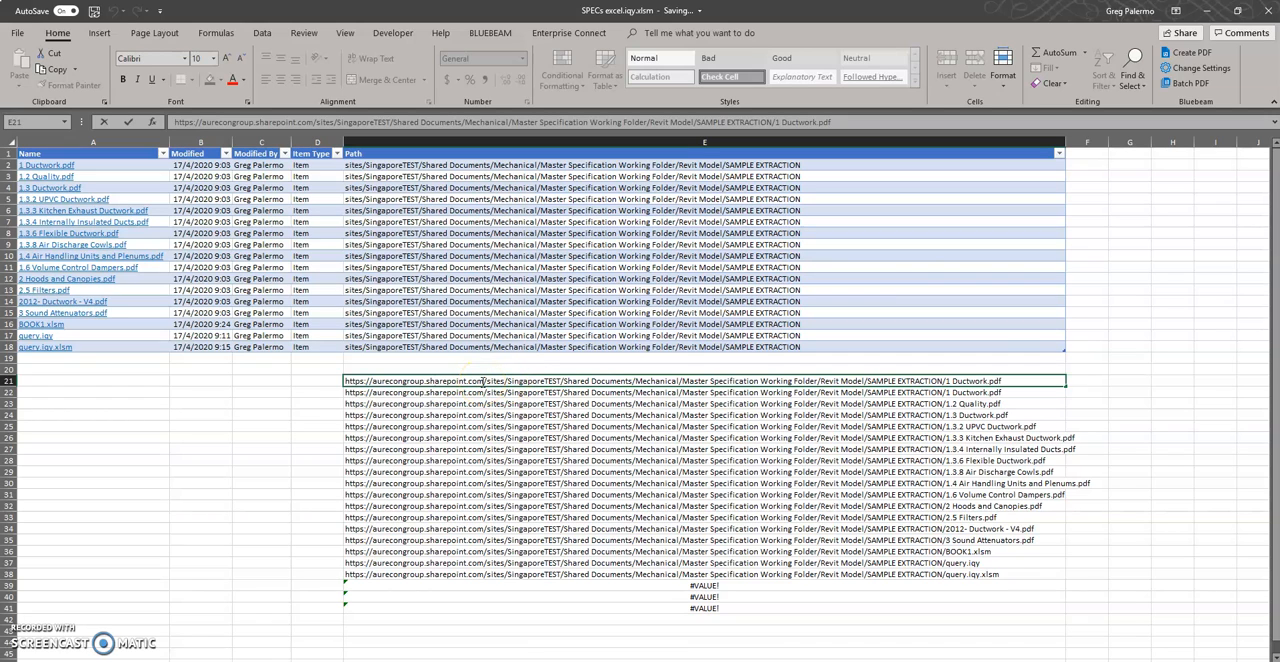
pyautogui.moveTo(483, 381); pyautogui.dragTo(307, 379)
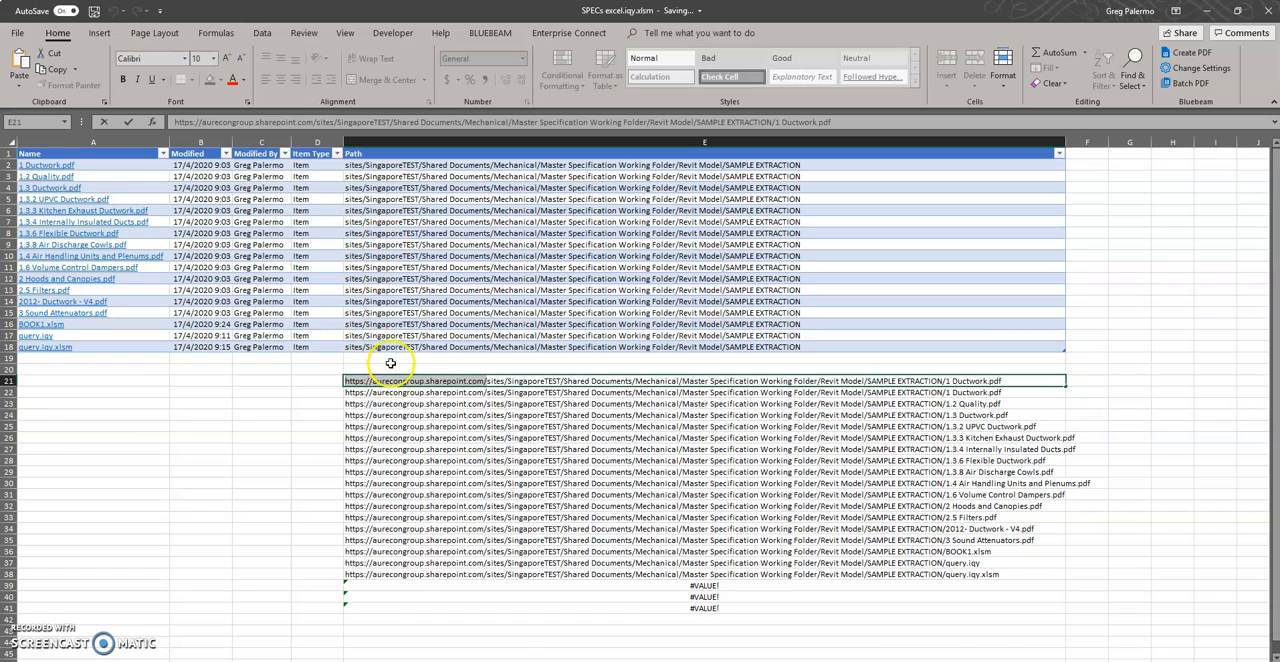
pyautogui.click(348, 347)
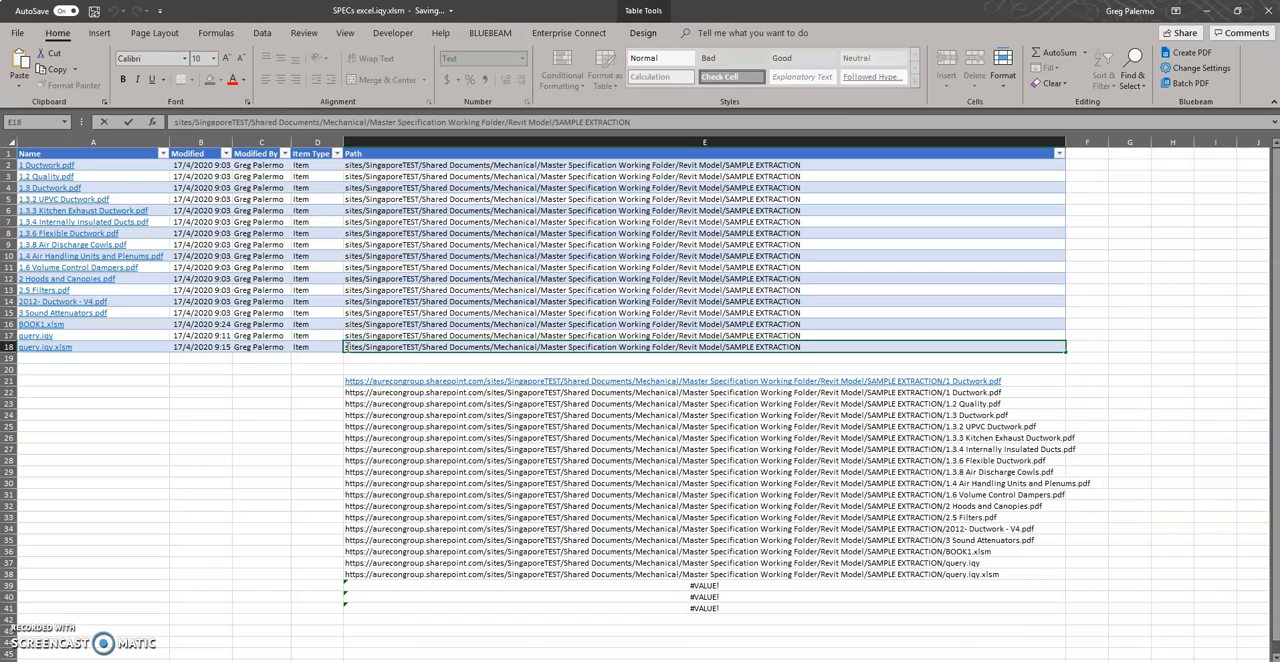
pyautogui.hotkey('ctrl', 'v')
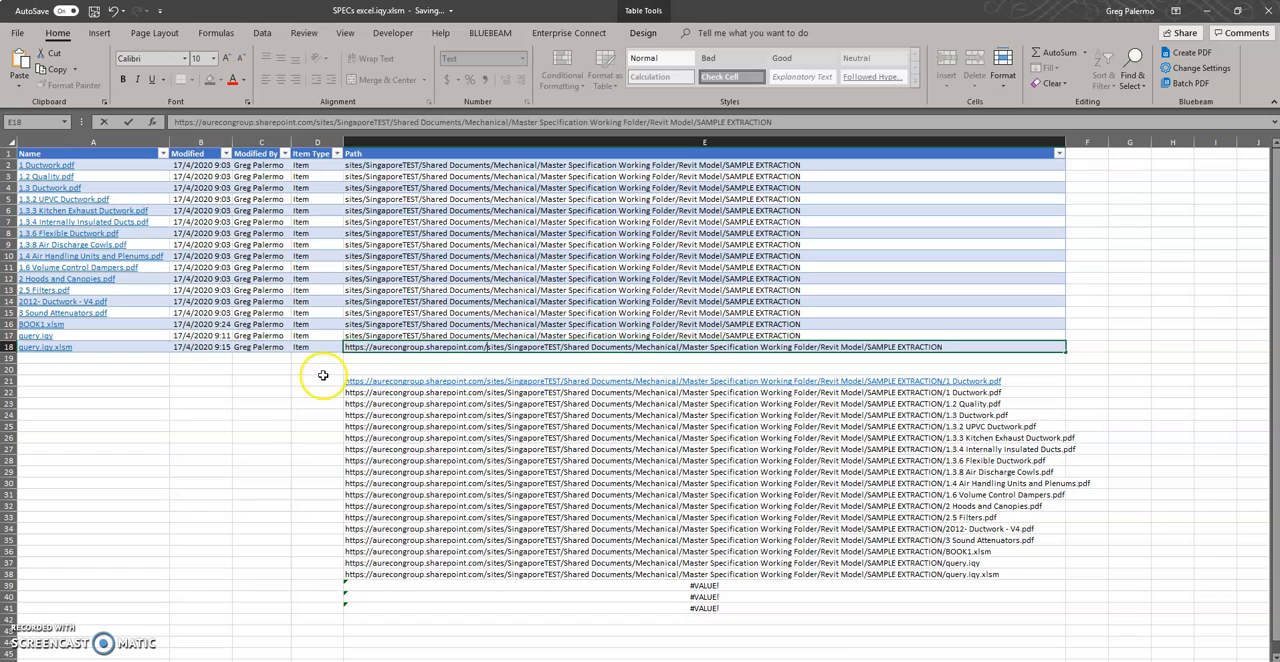
pyautogui.click(288, 413)
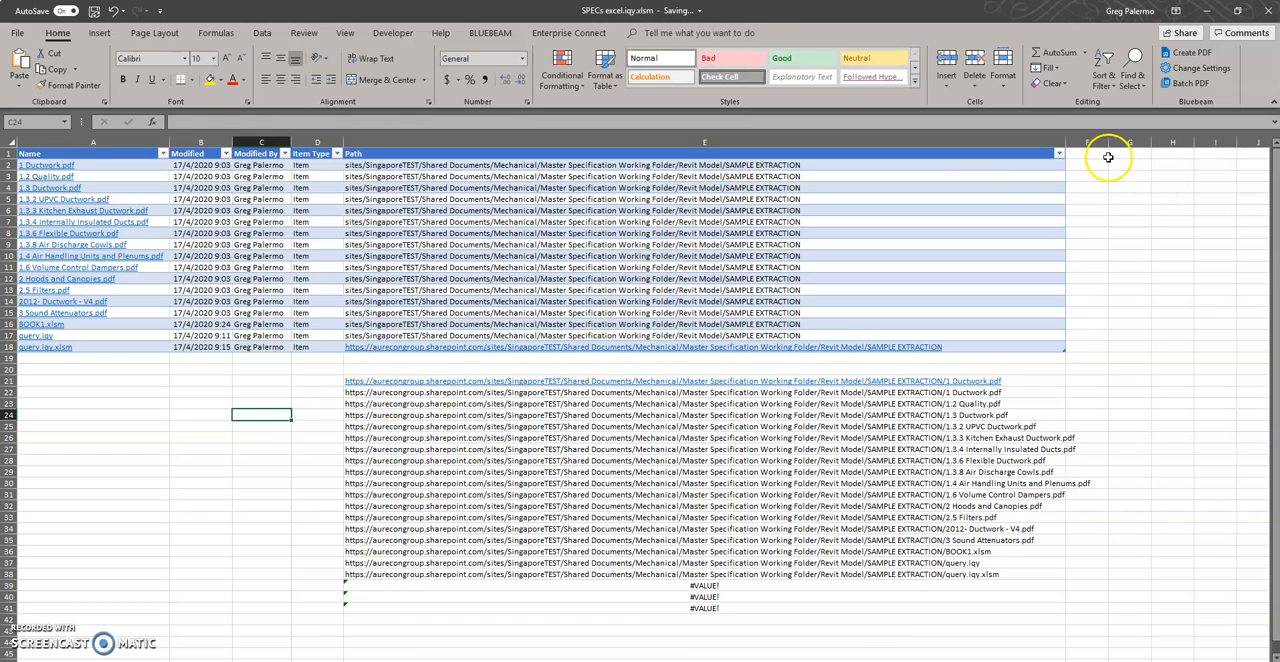
# Widen the Path column and test the 1 Ductwork.pdf link in E21, cancelling the file opening
pyautogui.moveTo(1065, 142); pyautogui.dragTo(1142, 142)
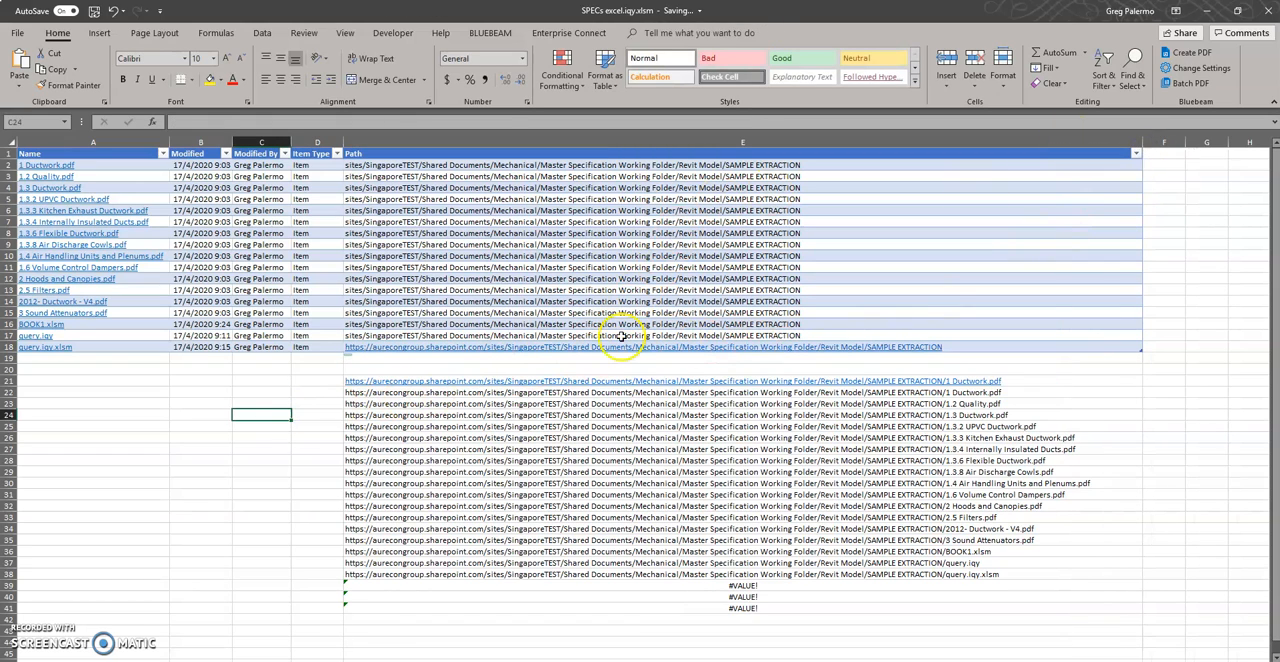
pyautogui.click(502, 362)
pyautogui.click(474, 396)
pyautogui.click(501, 381)
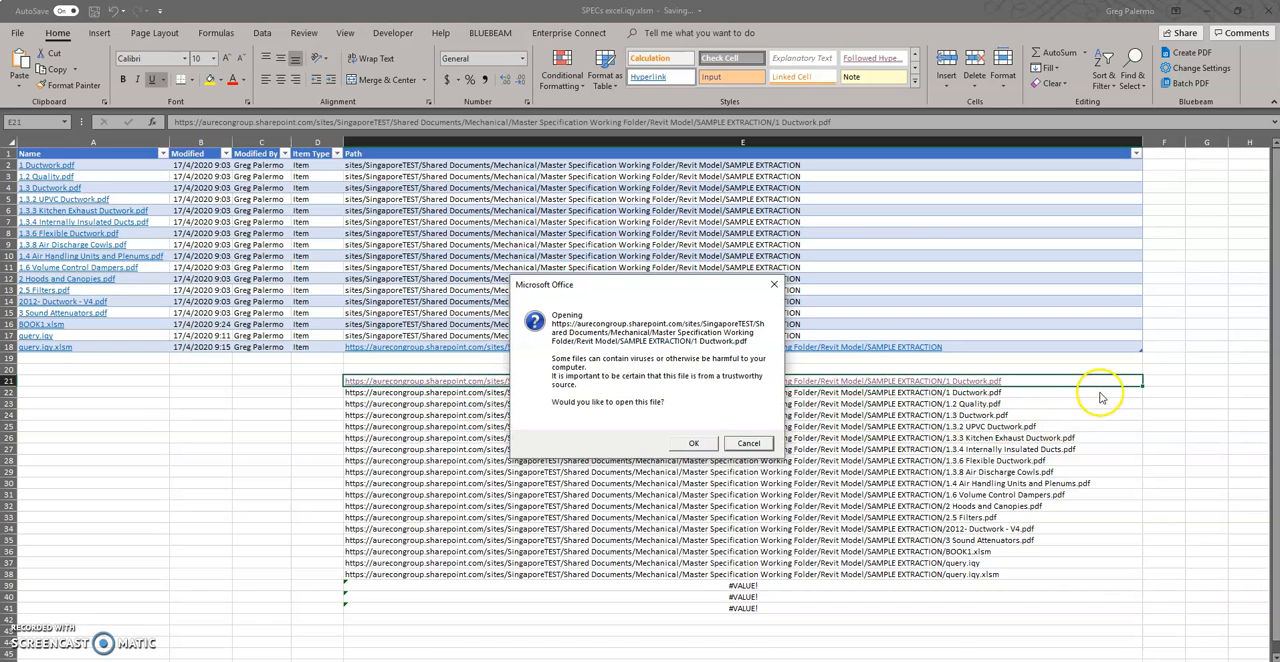
pyautogui.click(750, 443)
# Try to fill the link in E21 down to row 38, and undo the fill
pyautogui.click(1055, 449)
pyautogui.click(1120, 381)
pyautogui.moveTo(1142, 386); pyautogui.dragTo(1142, 580)
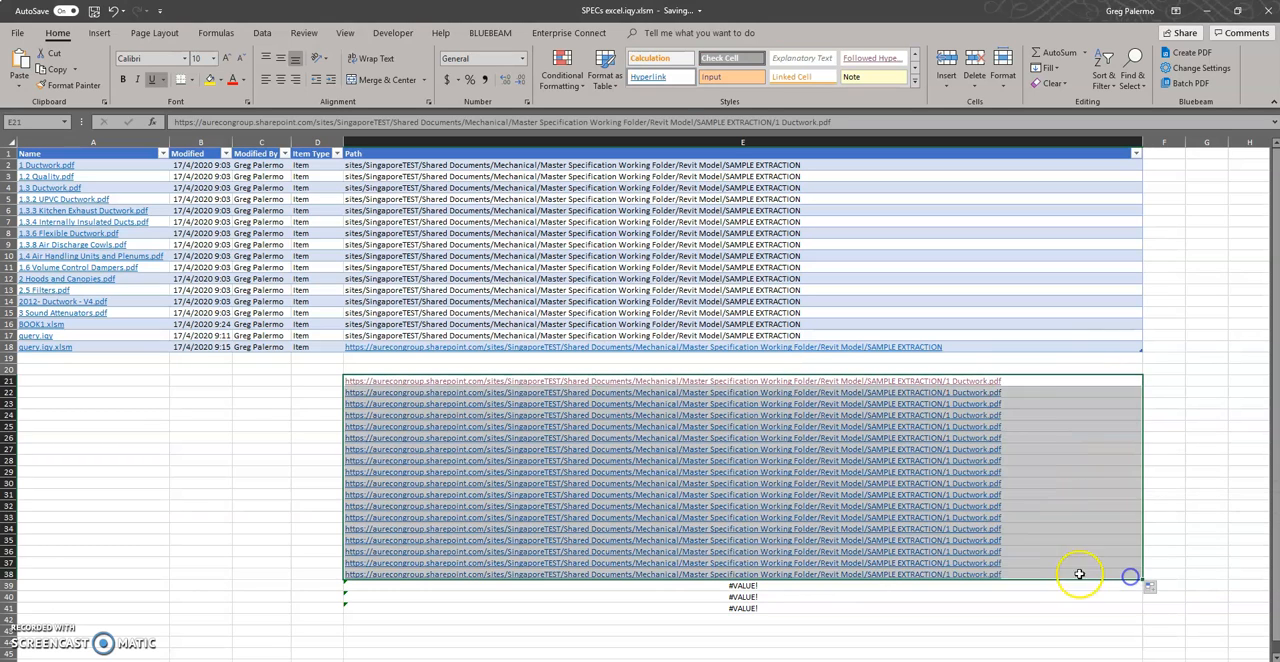
pyautogui.click(158, 457)
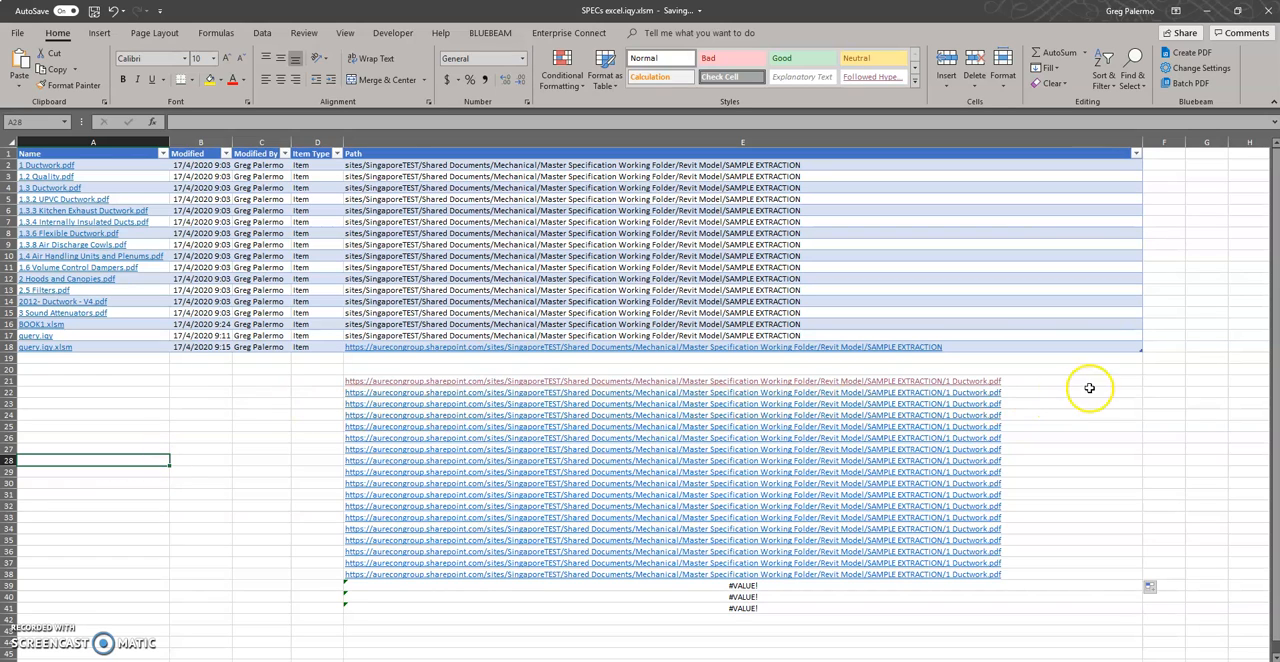
pyautogui.click(1032, 378)
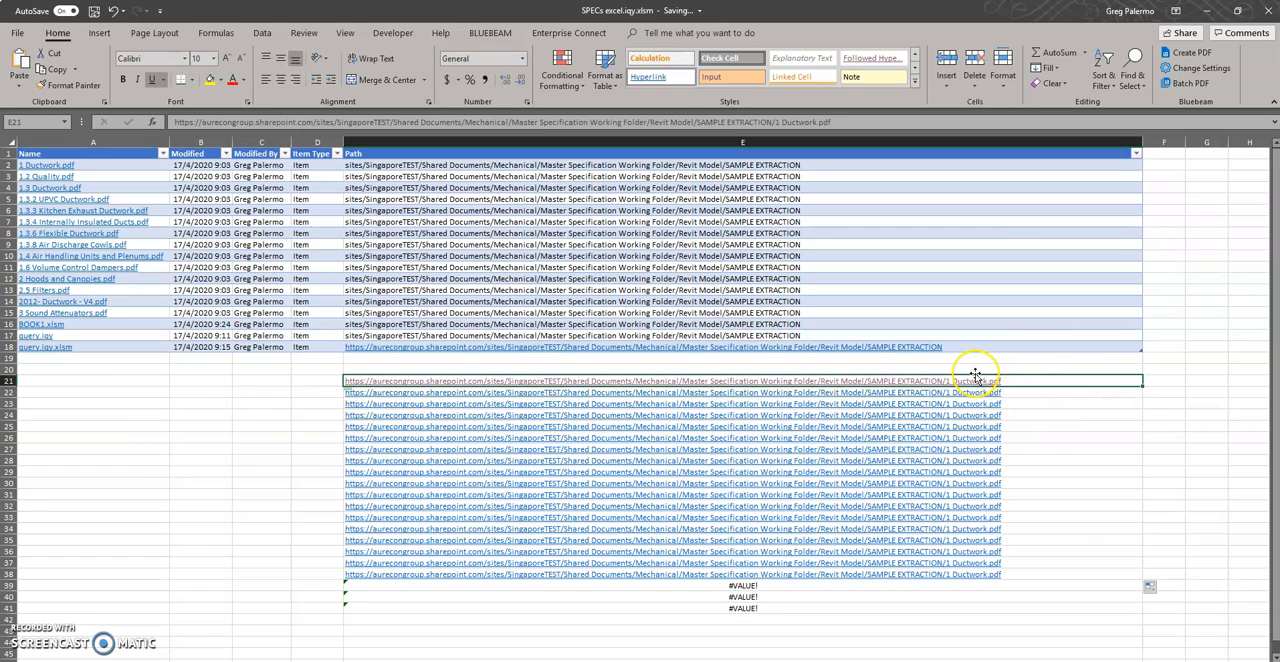
pyautogui.hotkey('ctrl', 'z')
# Test the 1 Ductwork.pdf link in E21 again without opening the file, and clear the cell
pyautogui.click(1009, 429)
pyautogui.click(534, 371)
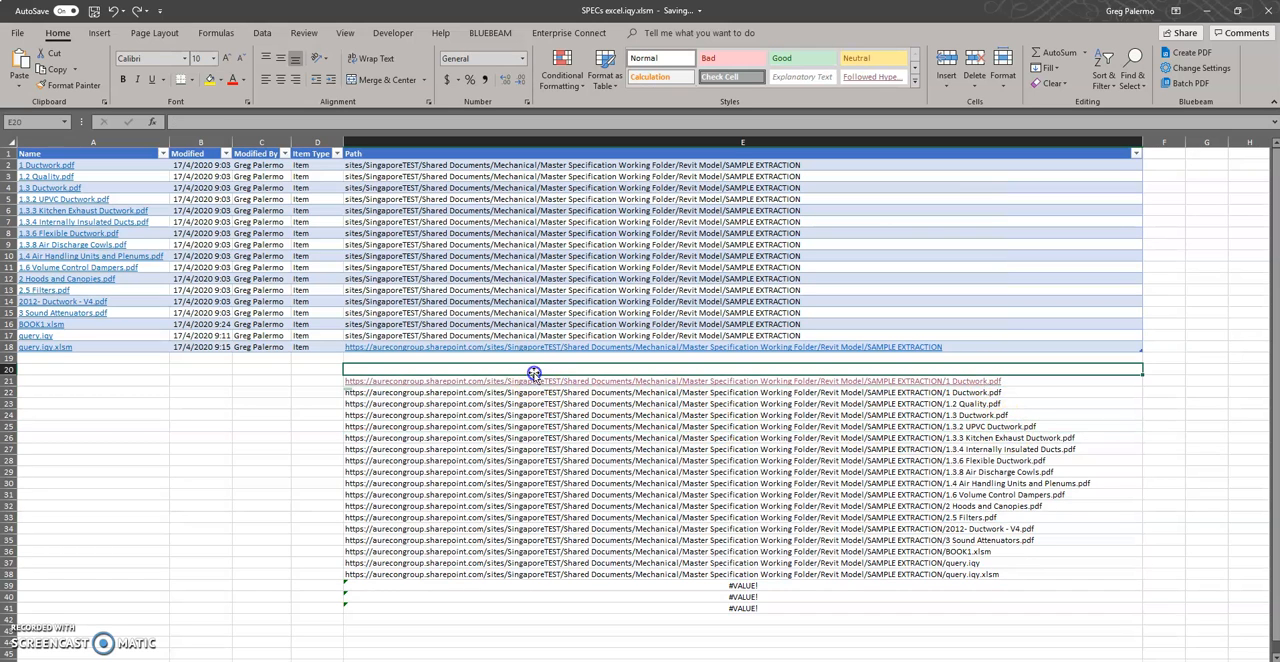
pyautogui.click(535, 382)
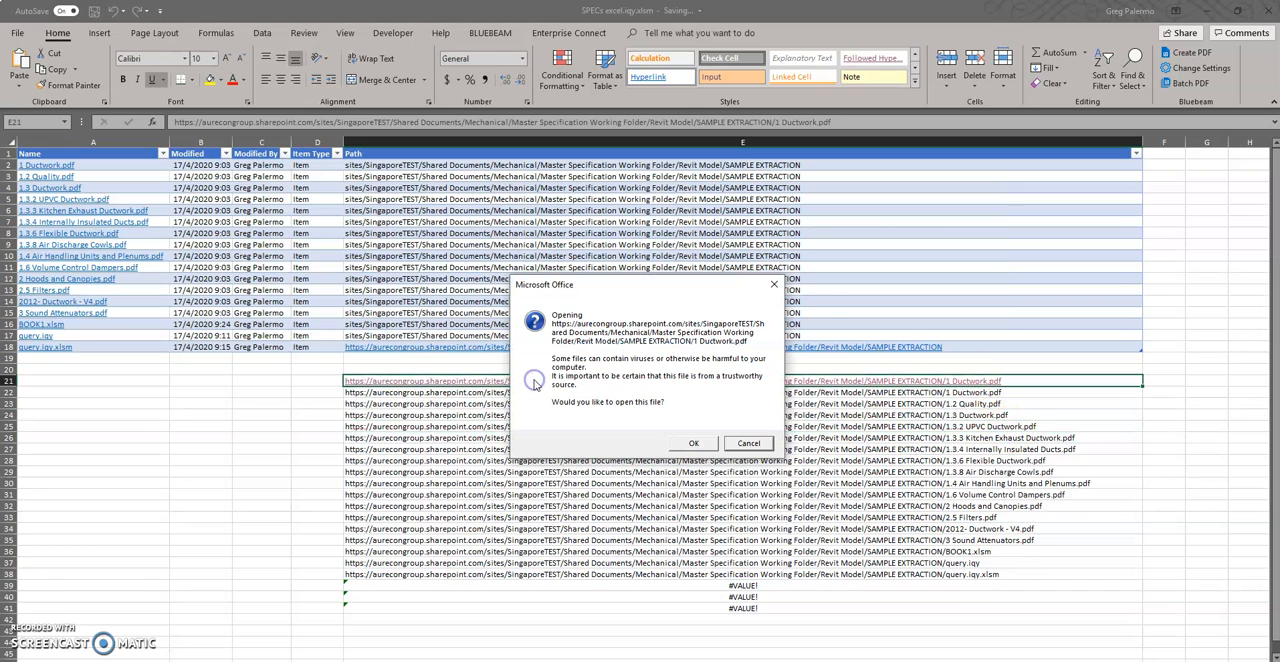
pyautogui.click(778, 276)
pyautogui.press('Delete')
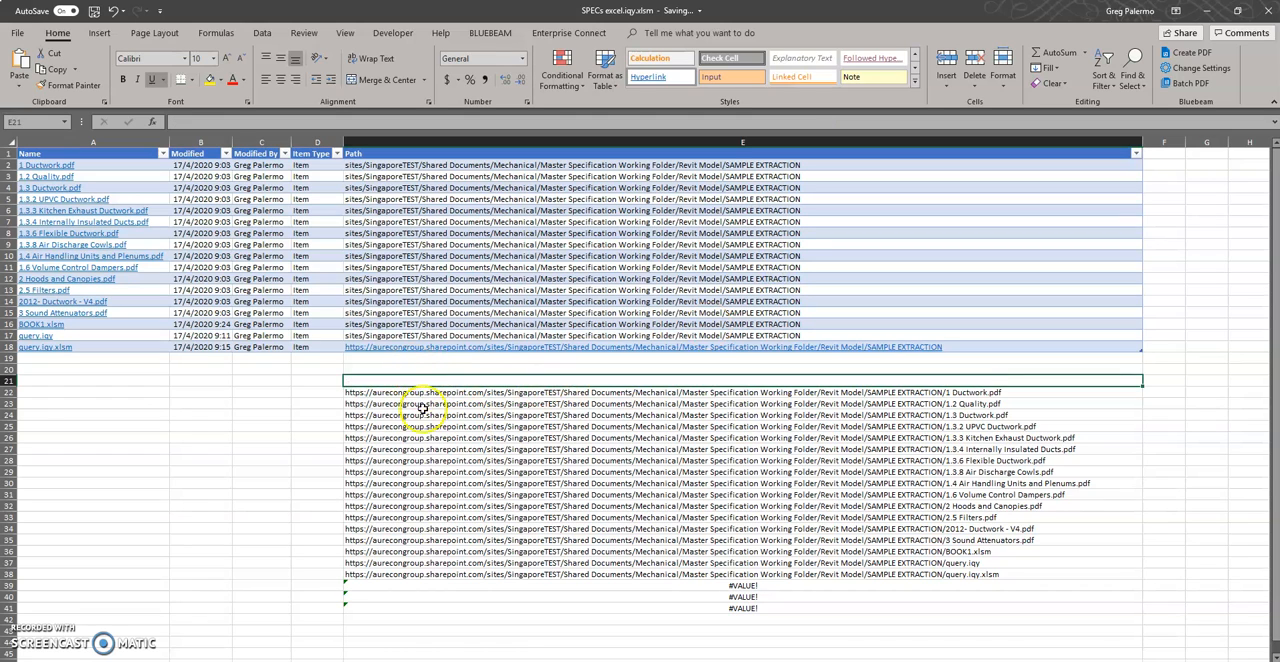
pyautogui.click(437, 462)
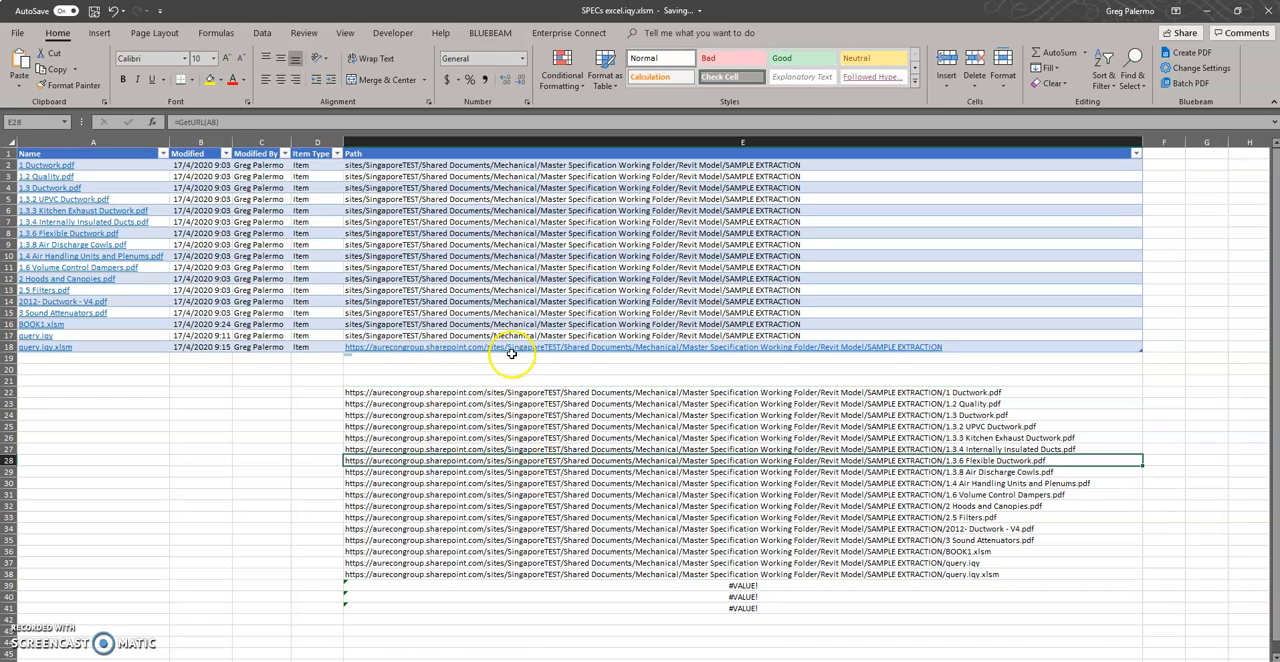
pyautogui.click(257, 463)
pyautogui.click(424, 394)
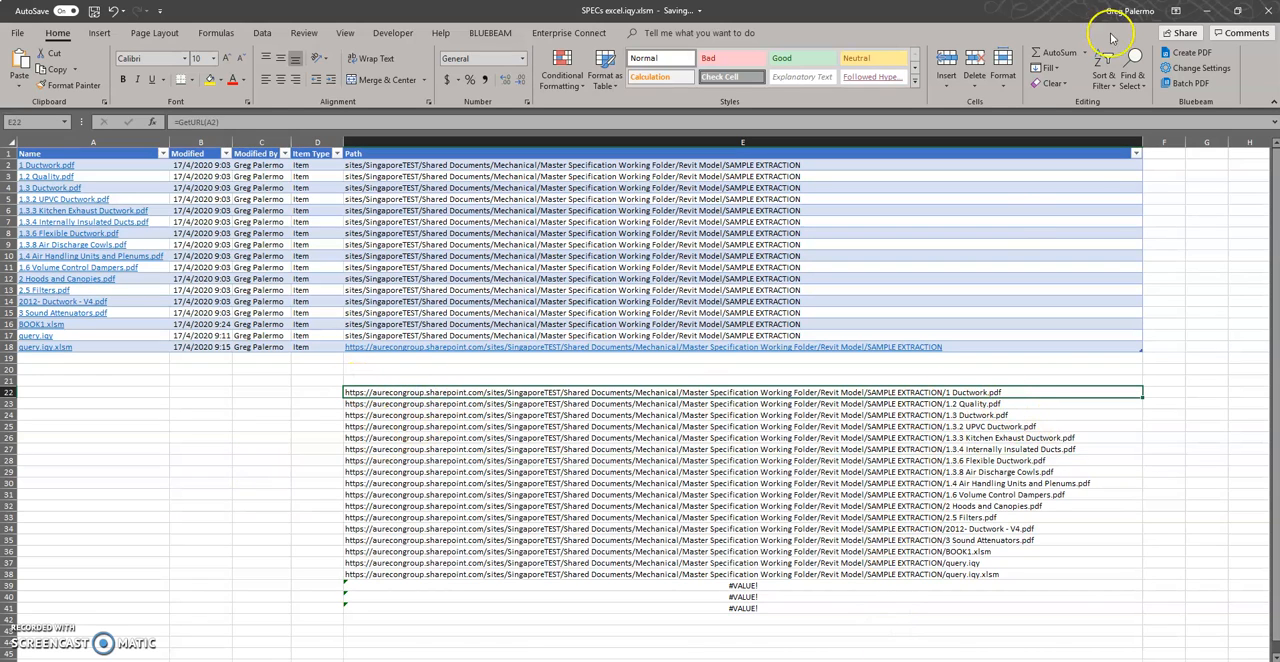
# Arrange the Excel workbook and the Revit Duct Schedule side by side, giving Revit the larger share of the screen
pyautogui.moveTo(970, 12); pyautogui.dragTo(1279, 165)
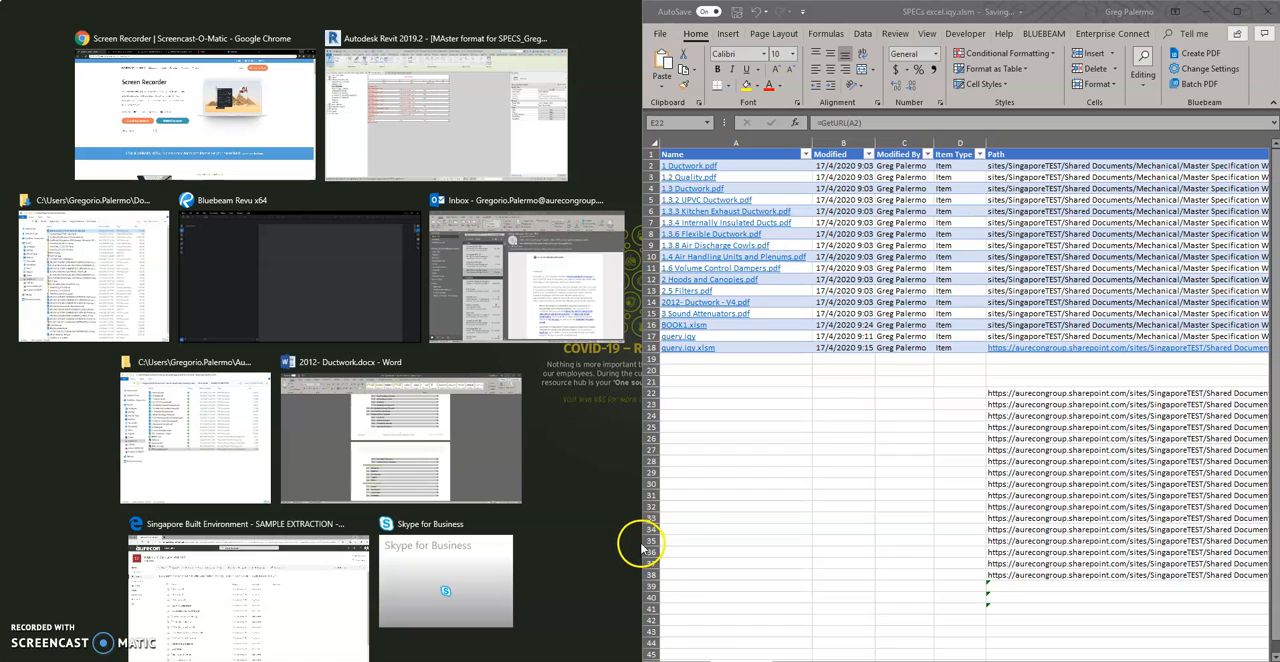
pyautogui.moveTo(642, 537); pyautogui.dragTo(834, 525)
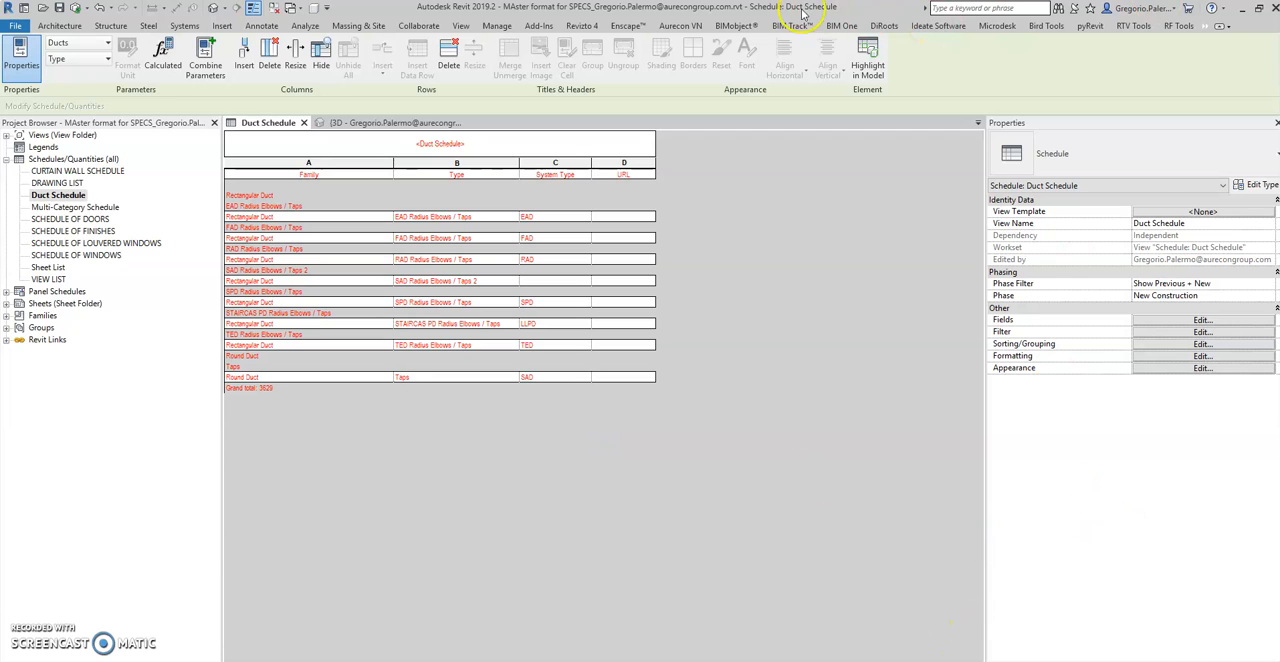
pyautogui.moveTo(866, 10); pyautogui.dragTo(0, 155)
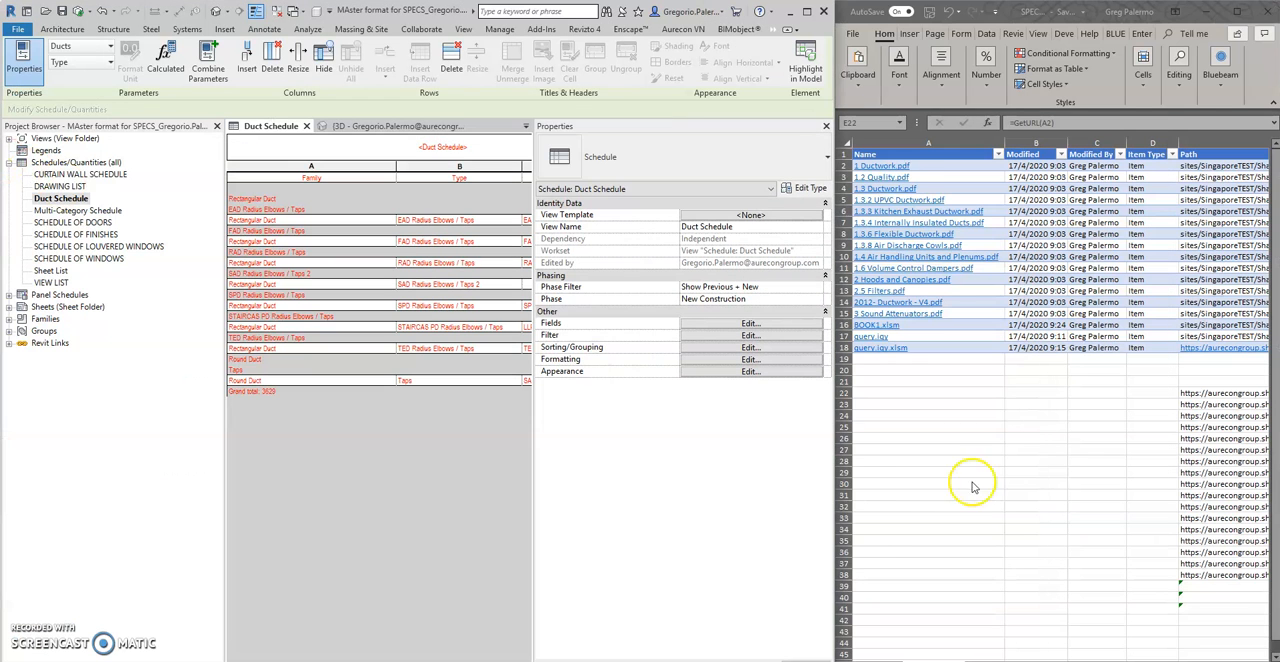
# Look over the extracted SharePoint URLs in rows 22 to 38 and the cells below them
pyautogui.click(1002, 481)
pyautogui.moveTo(1120, 661)
pyautogui.mouseDown()
pyautogui.moveTo(1160, 661)
pyautogui.moveTo(1125, 661)
pyautogui.mouseUp()
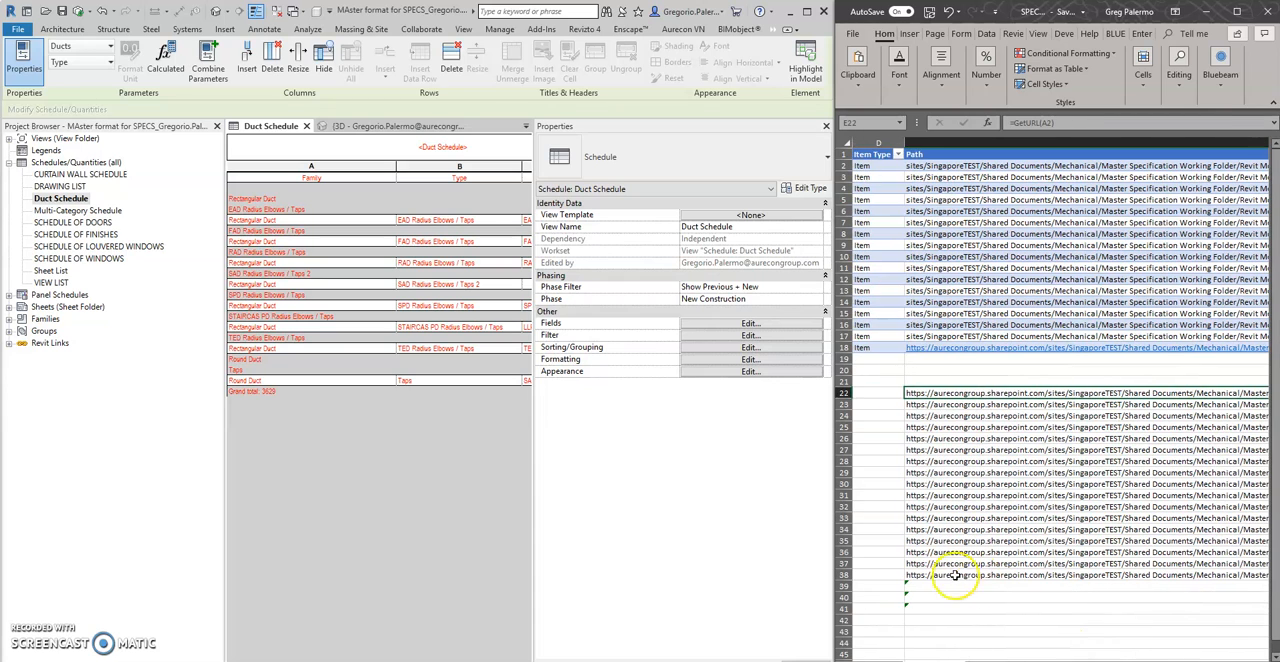
pyautogui.click(955, 632)
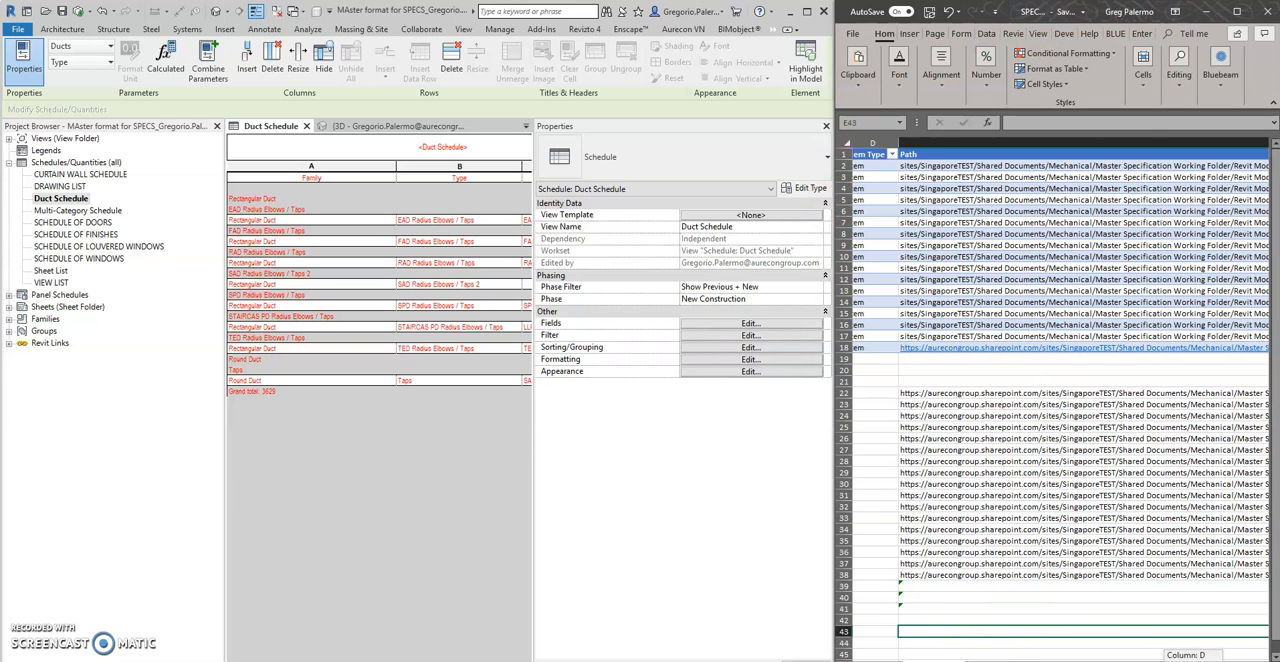
pyautogui.click(1041, 470)
pyautogui.keyDown('ctrl'); pyautogui.scroll(-2, 1041, 470); pyautogui.keyUp('ctrl')
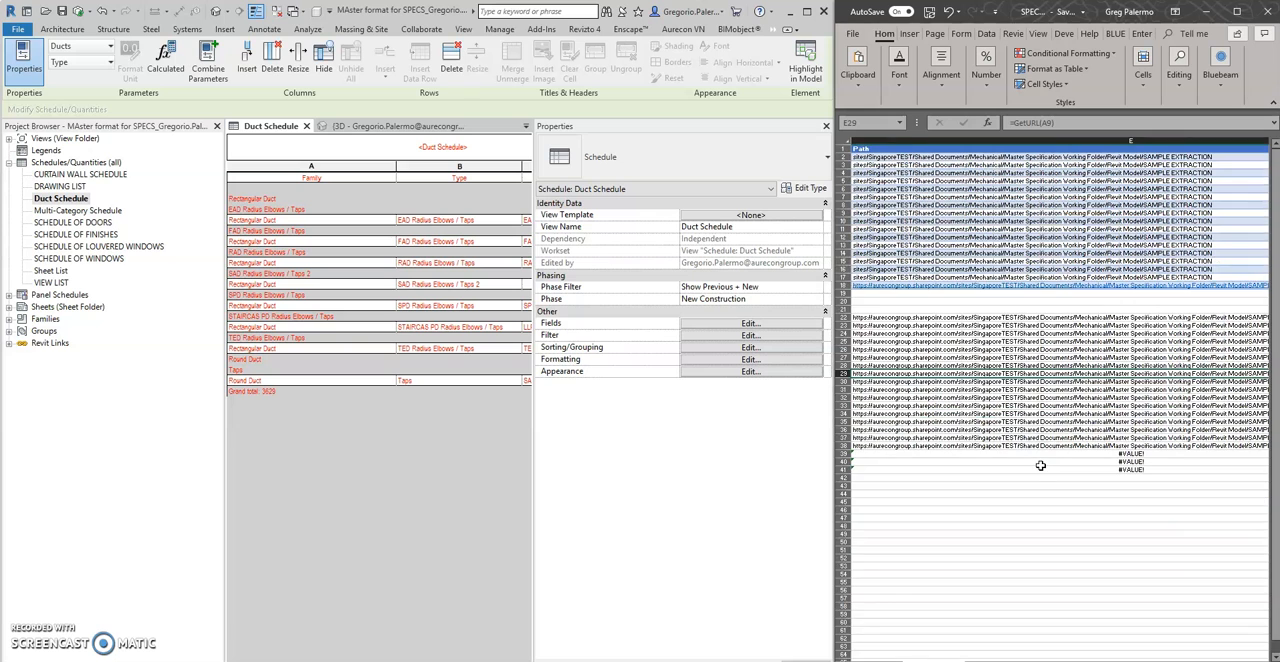
pyautogui.keyDown('ctrl'); pyautogui.scroll(-2, 1038, 465); pyautogui.keyUp('ctrl')
pyautogui.keyDown('ctrl'); pyautogui.scroll(2, 1064, 430); pyautogui.keyUp('ctrl')
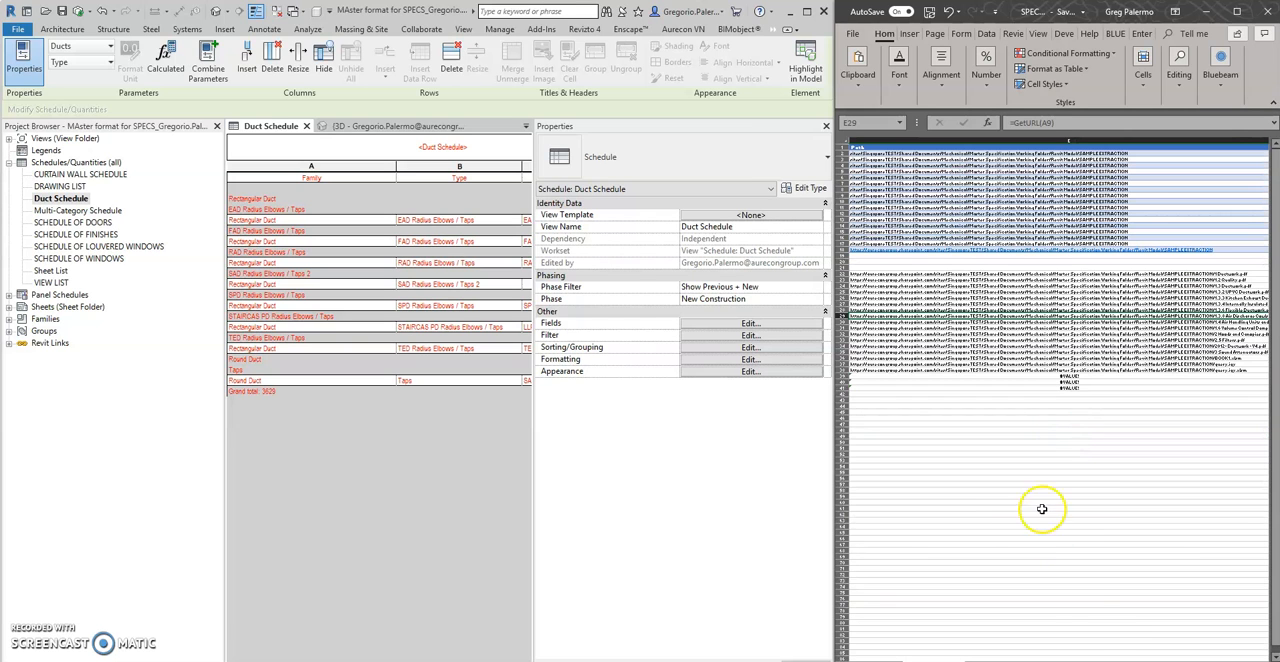
# Copy the GetURL results in E22:E38 and paste them as values only, starting at A22
pyautogui.moveTo(1200, 661); pyautogui.dragTo(1160, 661)
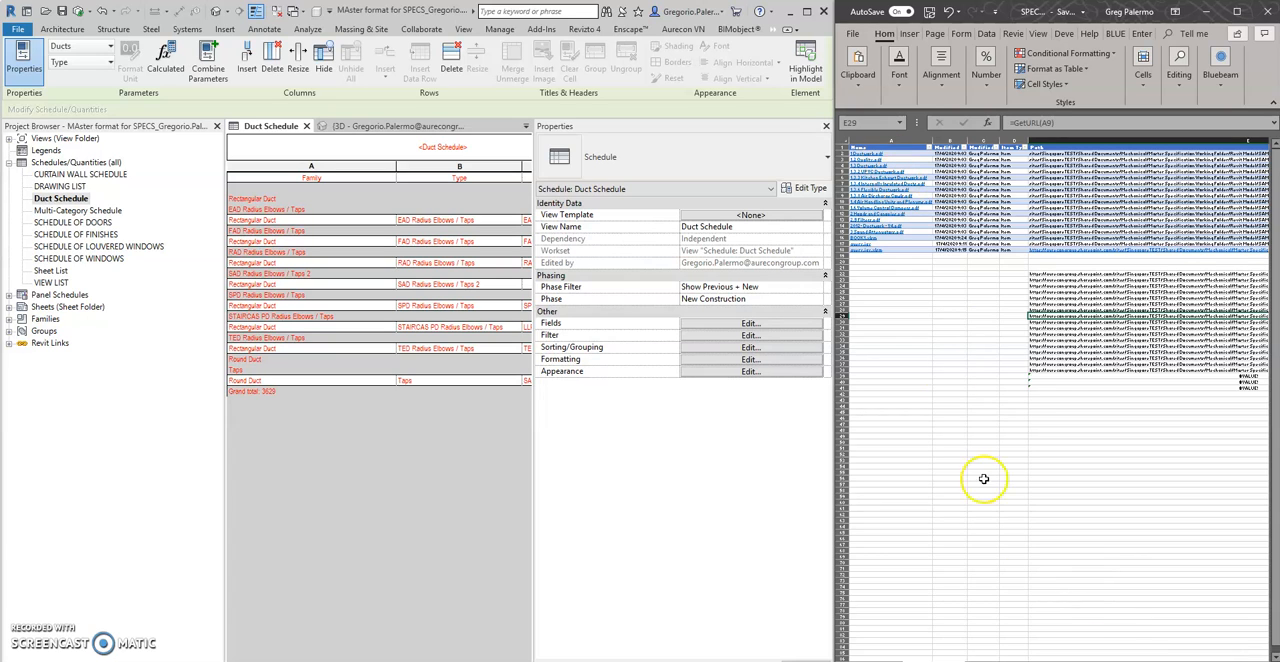
pyautogui.moveTo(1054, 270); pyautogui.dragTo(1058, 372)
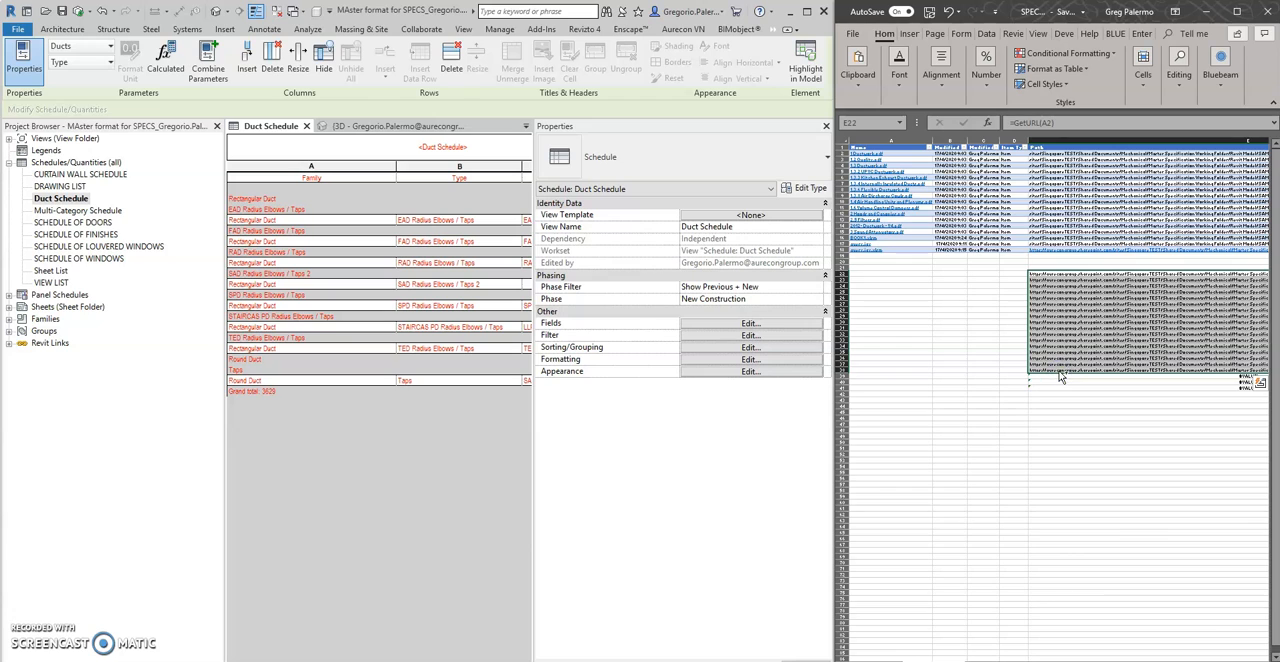
pyautogui.click(882, 272)
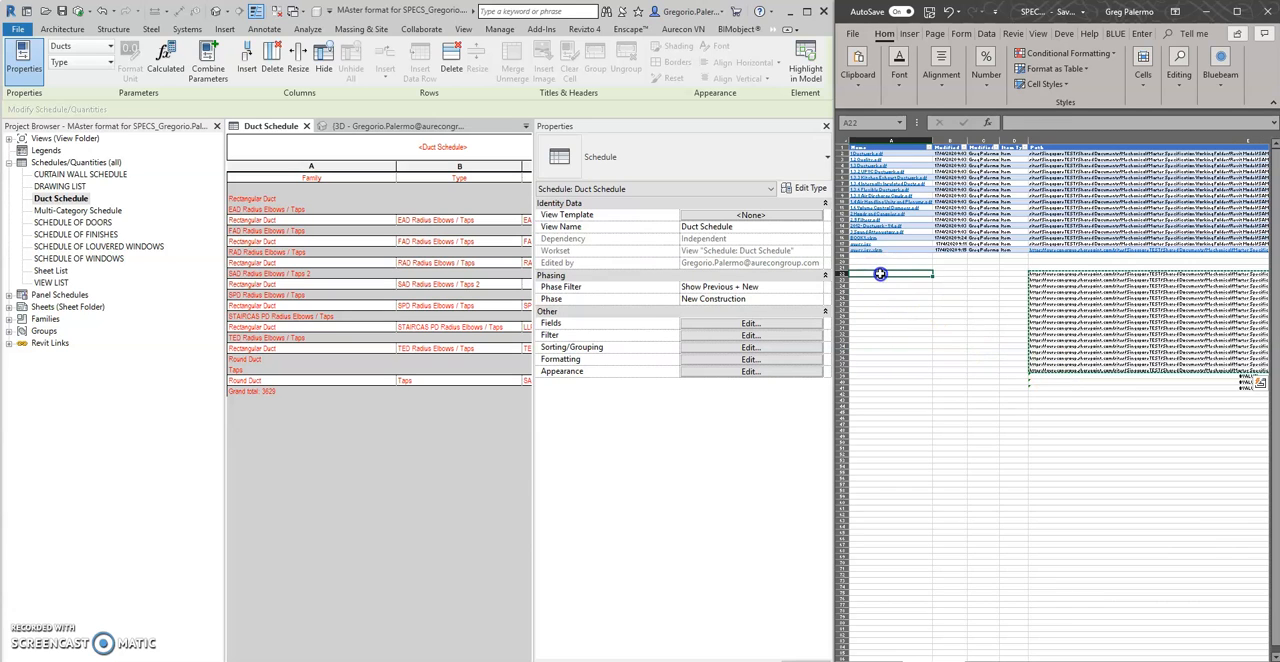
pyautogui.rightClick(880, 273)
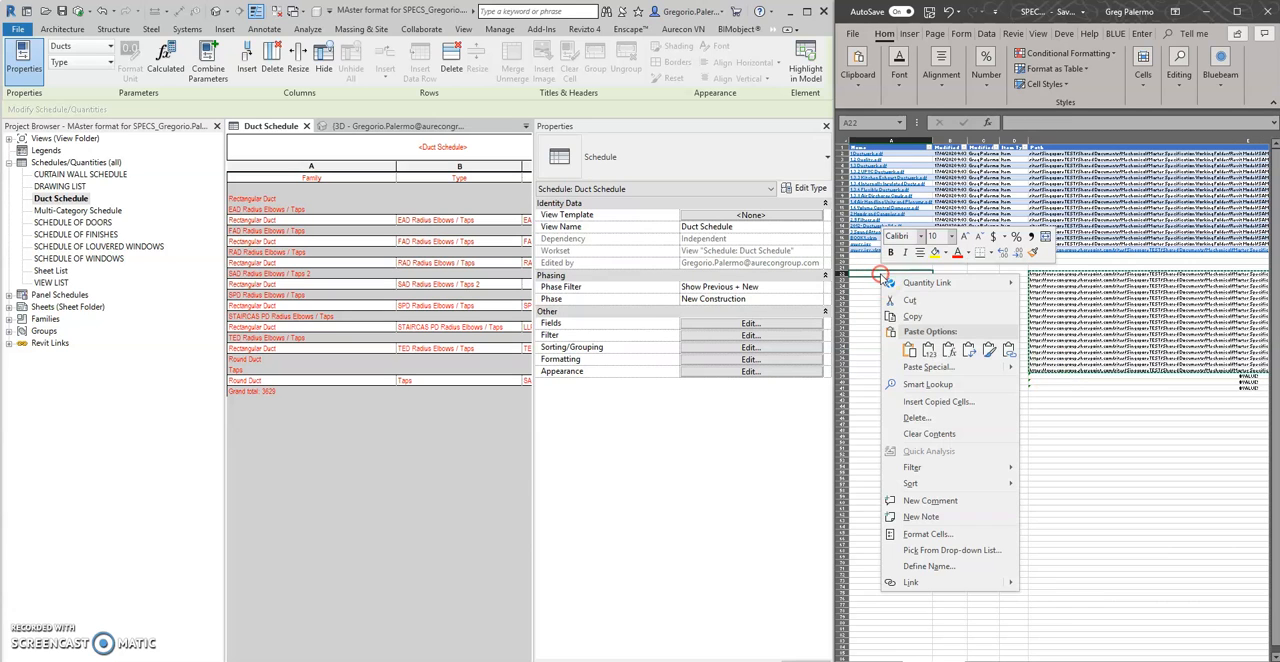
pyautogui.click(928, 350)
pyautogui.click(983, 472)
# Clear the original GetURL formulas in E22:E38 and the #VALUE! cells in E39:E41
pyautogui.moveTo(1060, 272); pyautogui.dragTo(1068, 371)
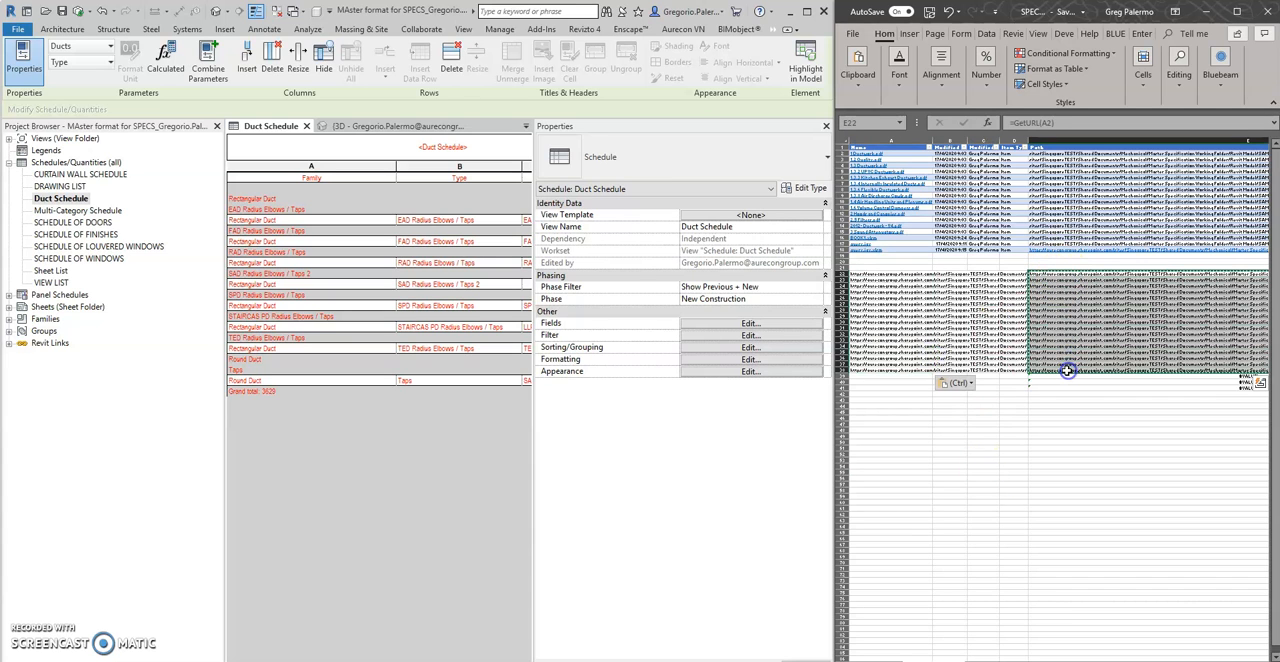
pyautogui.press('Delete')
pyautogui.click(1022, 447)
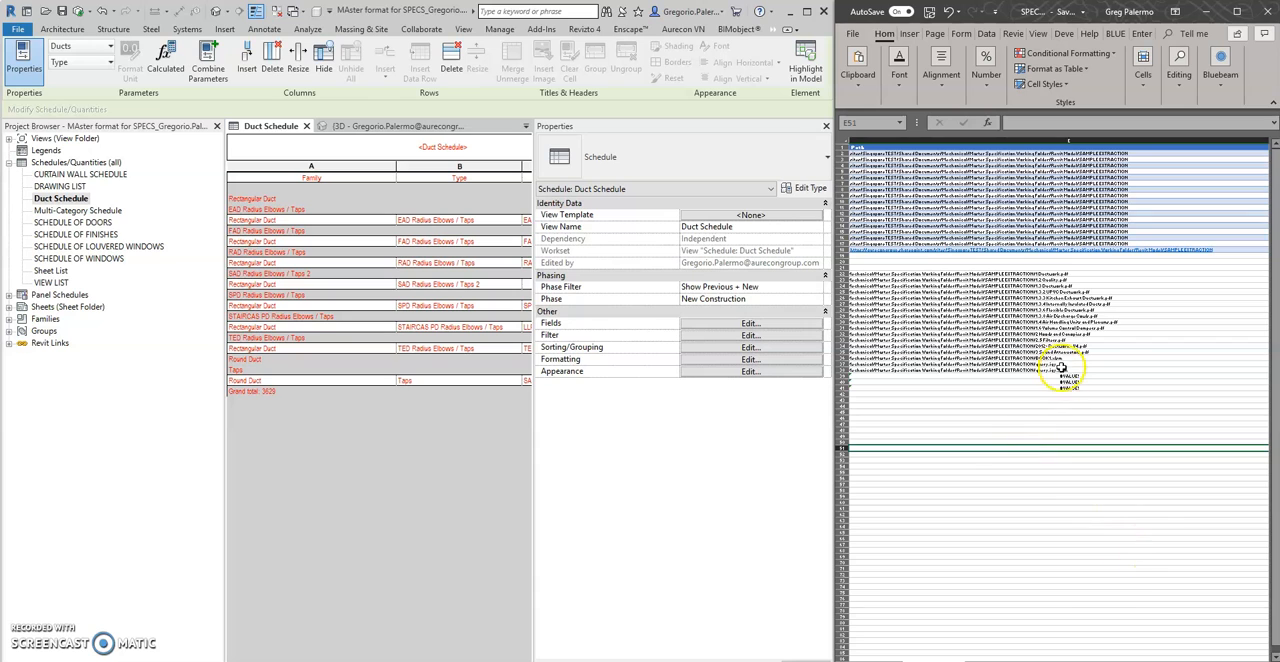
pyautogui.moveTo(1068, 376); pyautogui.dragTo(1087, 393)
pyautogui.press('Delete')
pyautogui.click(999, 431)
# Widen the Modified By column in the file list
pyautogui.keyDown('ctrl'); pyautogui.scroll(2, 1005, 373); pyautogui.keyUp('ctrl')
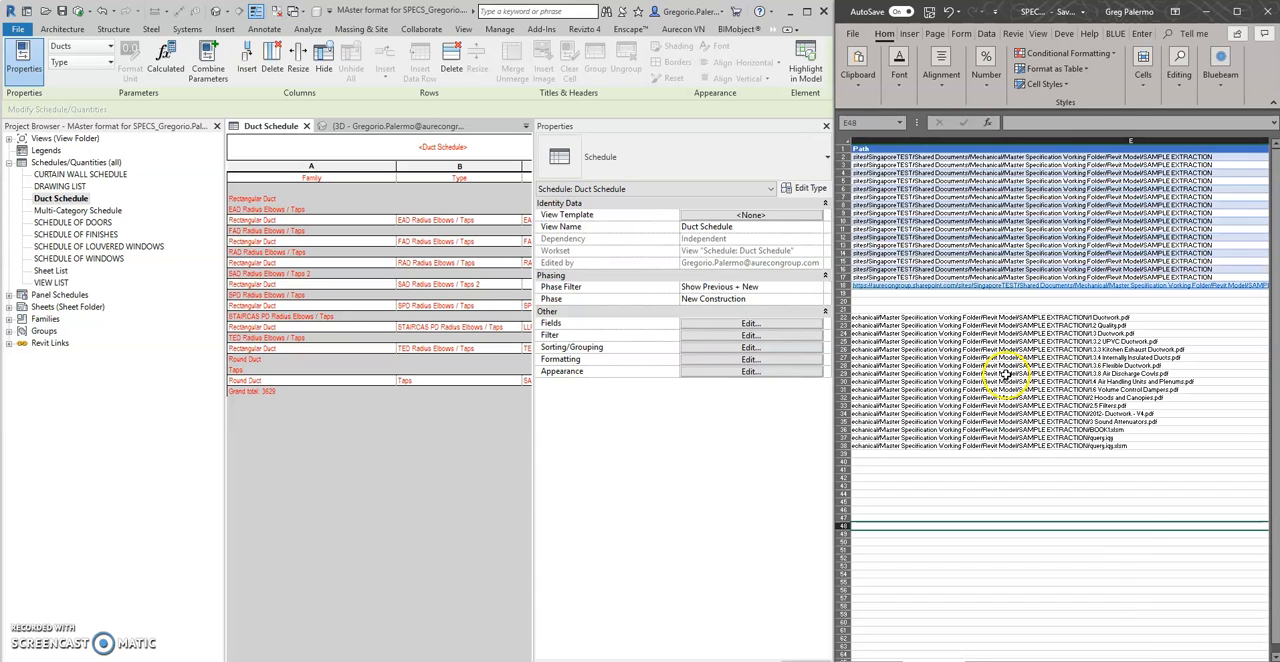
pyautogui.moveTo(1203, 661)
pyautogui.mouseDown()
pyautogui.moveTo(1189, 661)
pyautogui.moveTo(1226, 661)
pyautogui.moveTo(1198, 661)
pyautogui.mouseUp()
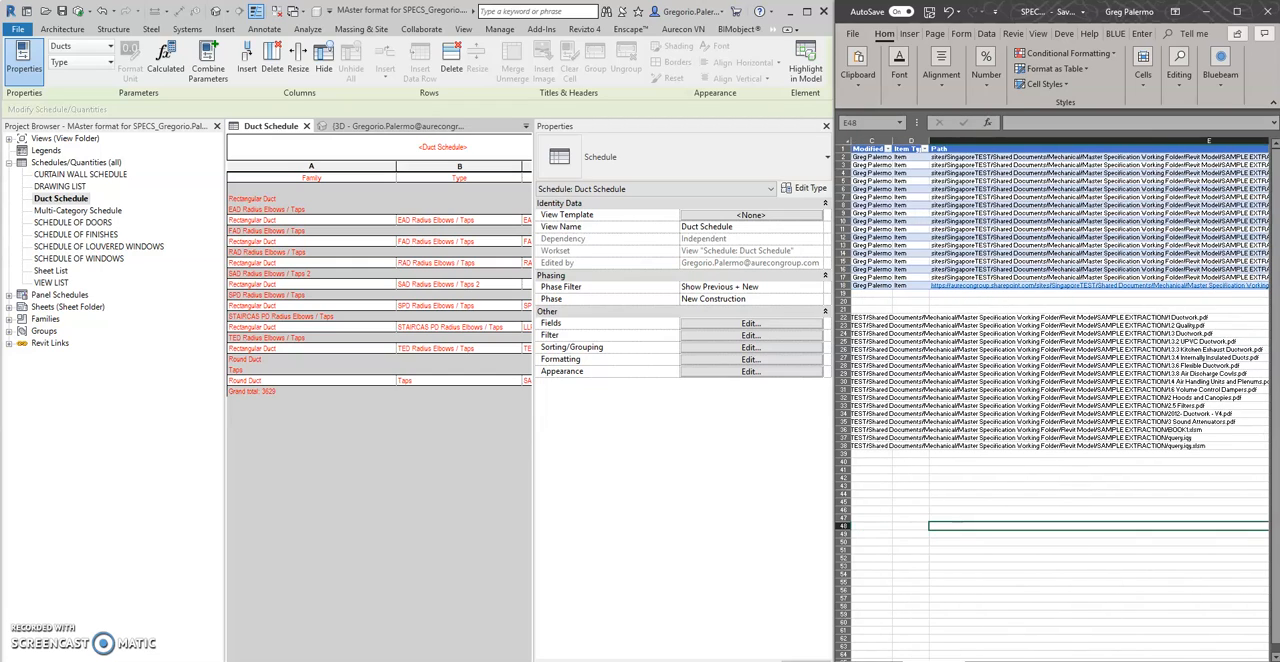
pyautogui.moveTo(893, 141); pyautogui.dragTo(909, 141)
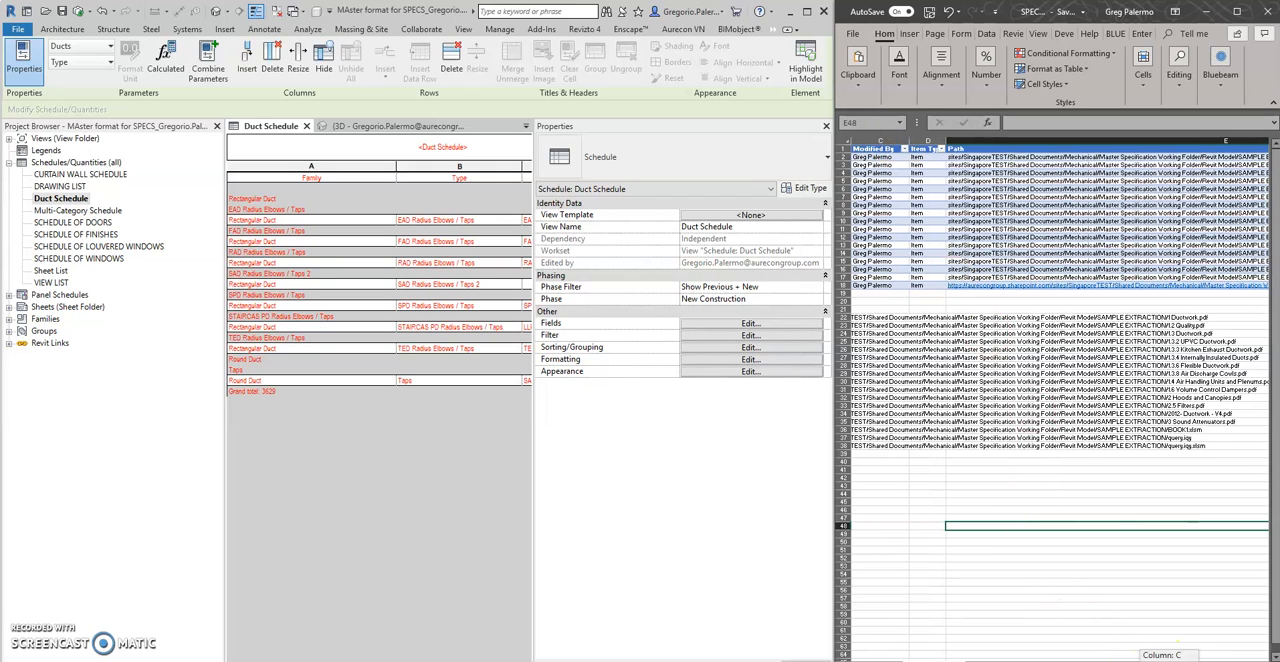
pyautogui.click(1168, 421)
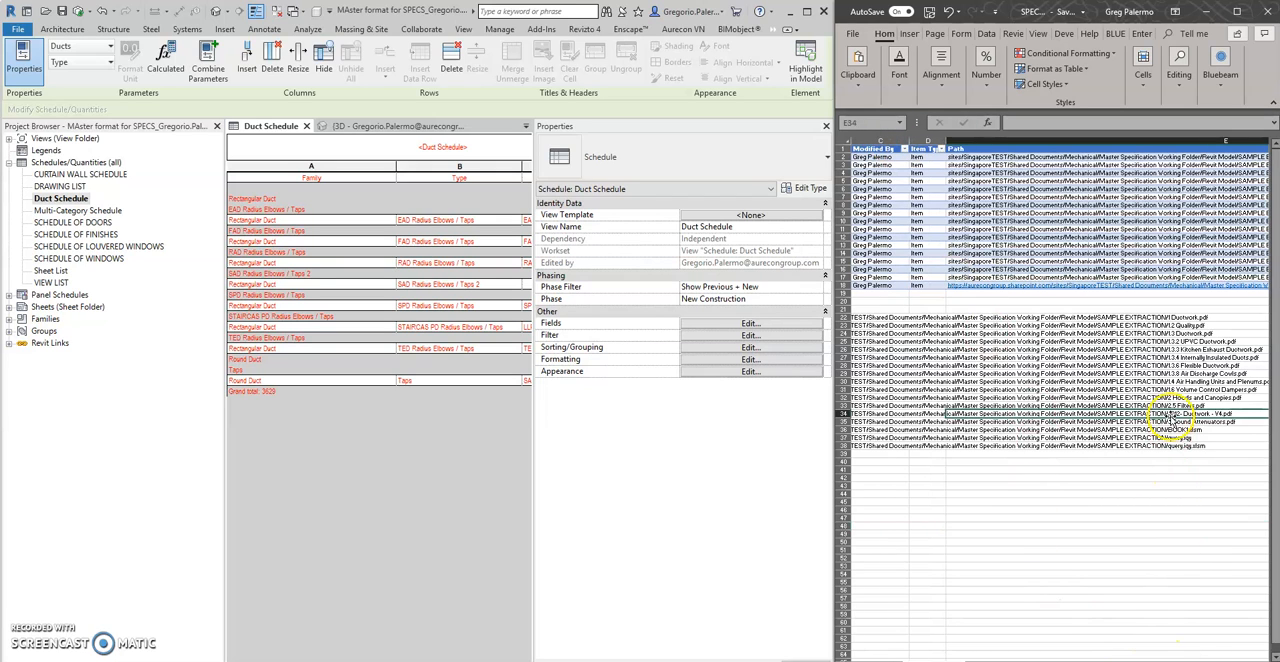
pyautogui.keyDown('ctrl'); pyautogui.scroll(1, 1167, 421); pyautogui.keyUp('ctrl')
pyautogui.keyDown('ctrl'); pyautogui.scroll(1, 1150, 430); pyautogui.keyUp('ctrl')
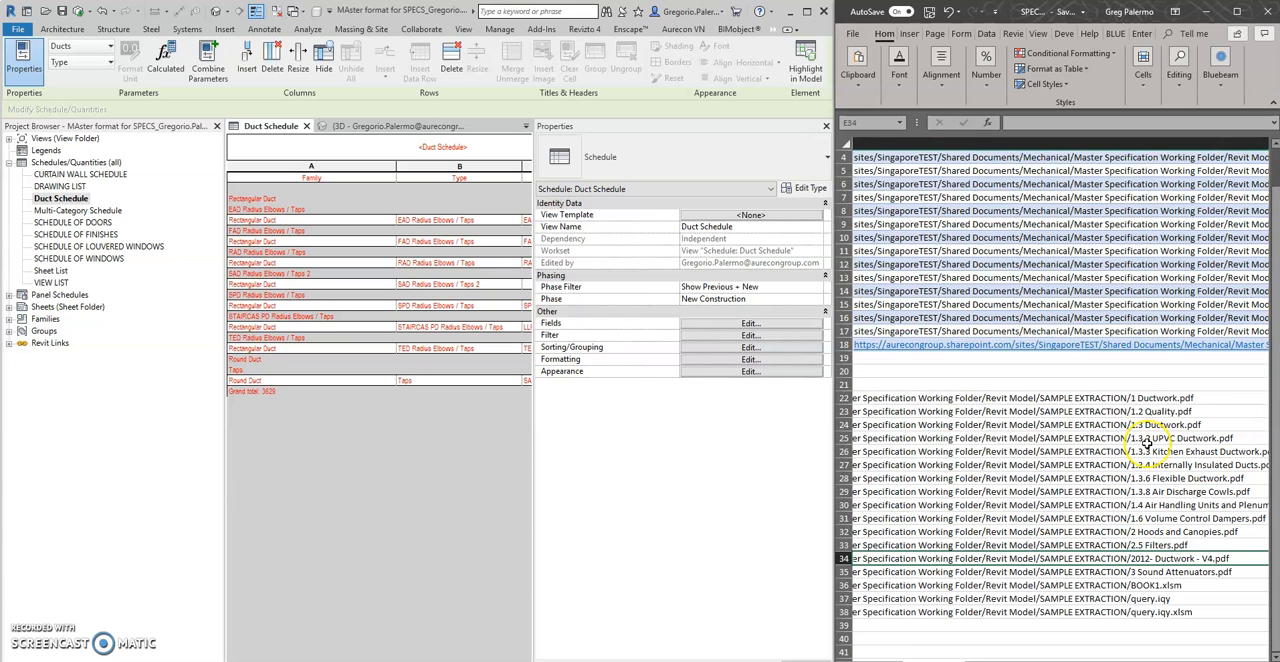
# Give Excel about half of the screen, close Revit's Properties palette and narrow the Project Browser to expose the whole Duct Schedule
pyautogui.moveTo(834, 52)
pyautogui.moveTo(834, 52); pyautogui.dragTo(608, 122)
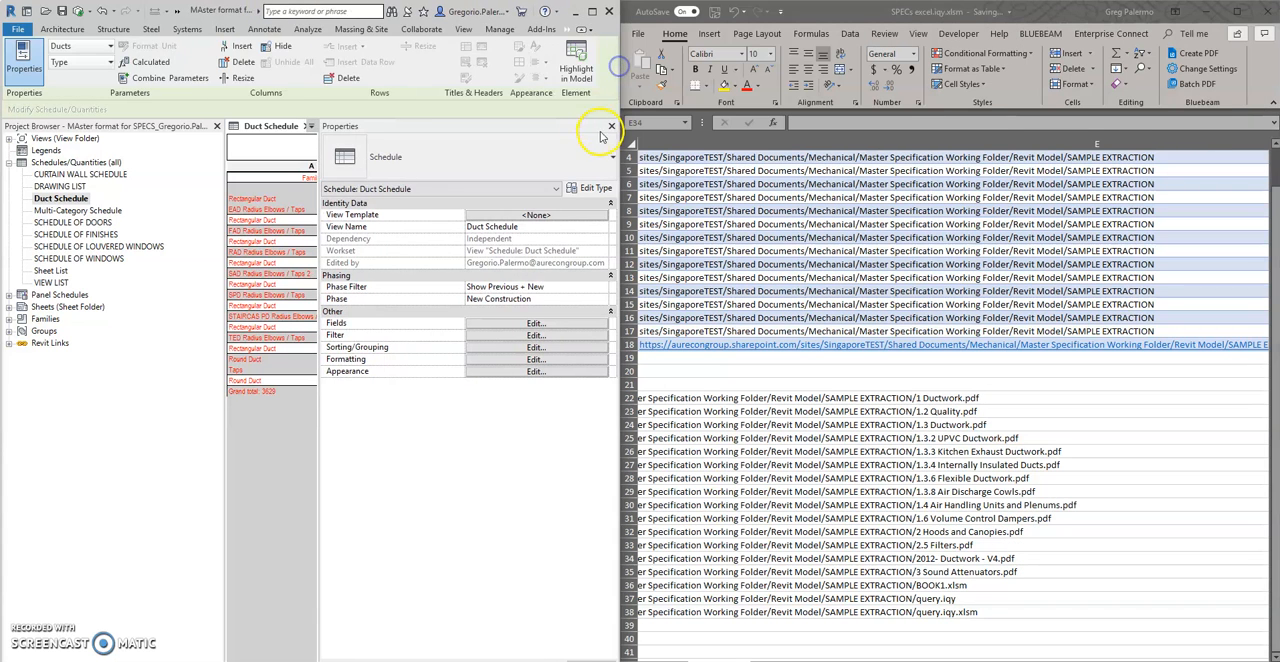
pyautogui.moveTo(224, 140); pyautogui.dragTo(180, 147)
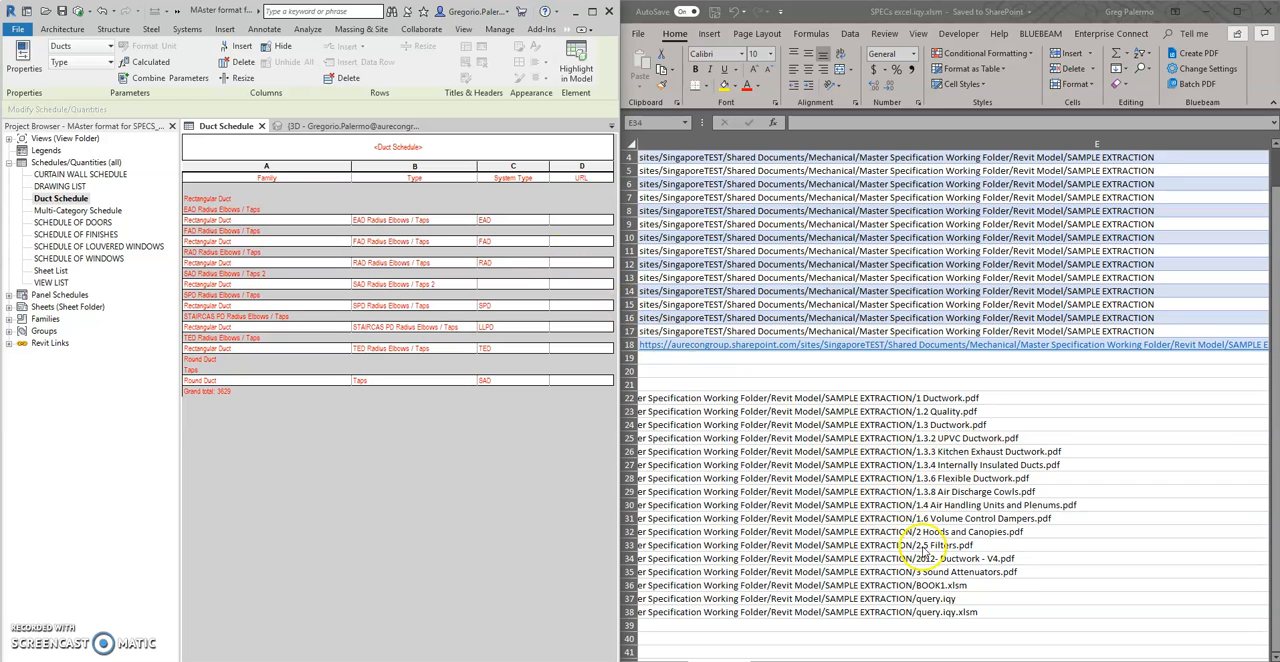
# Auto-fit column A to the length of the pasted URLs
pyautogui.click(1004, 554)
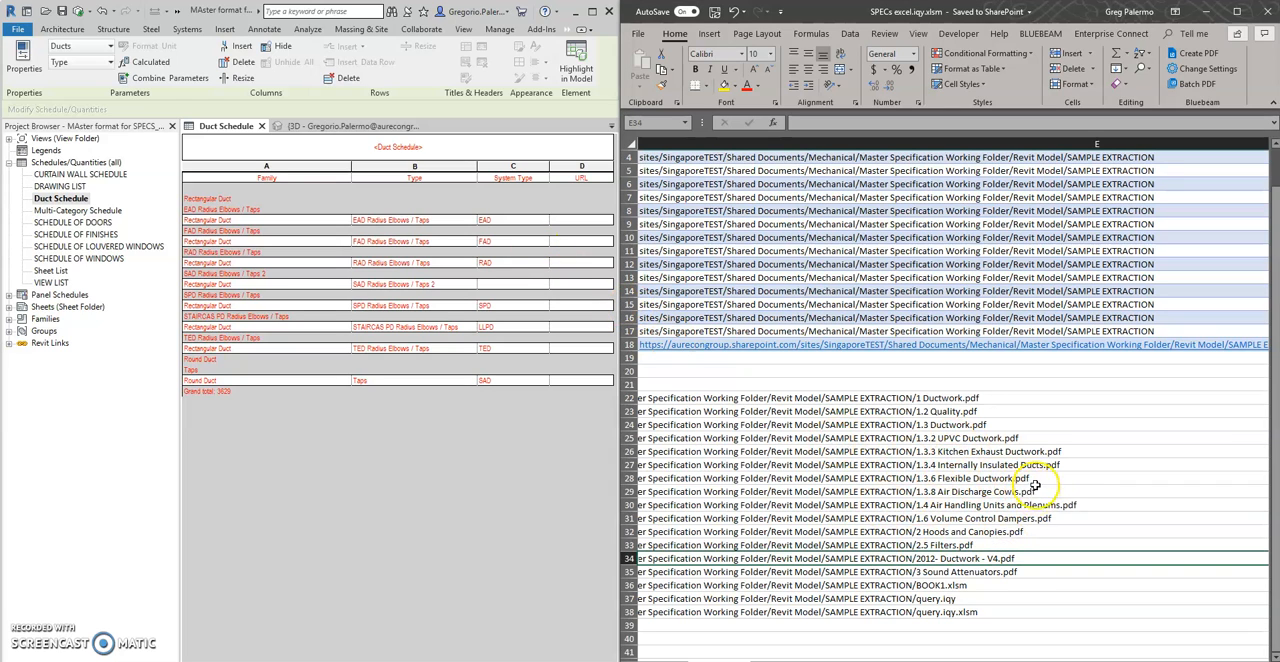
pyautogui.click(1066, 451)
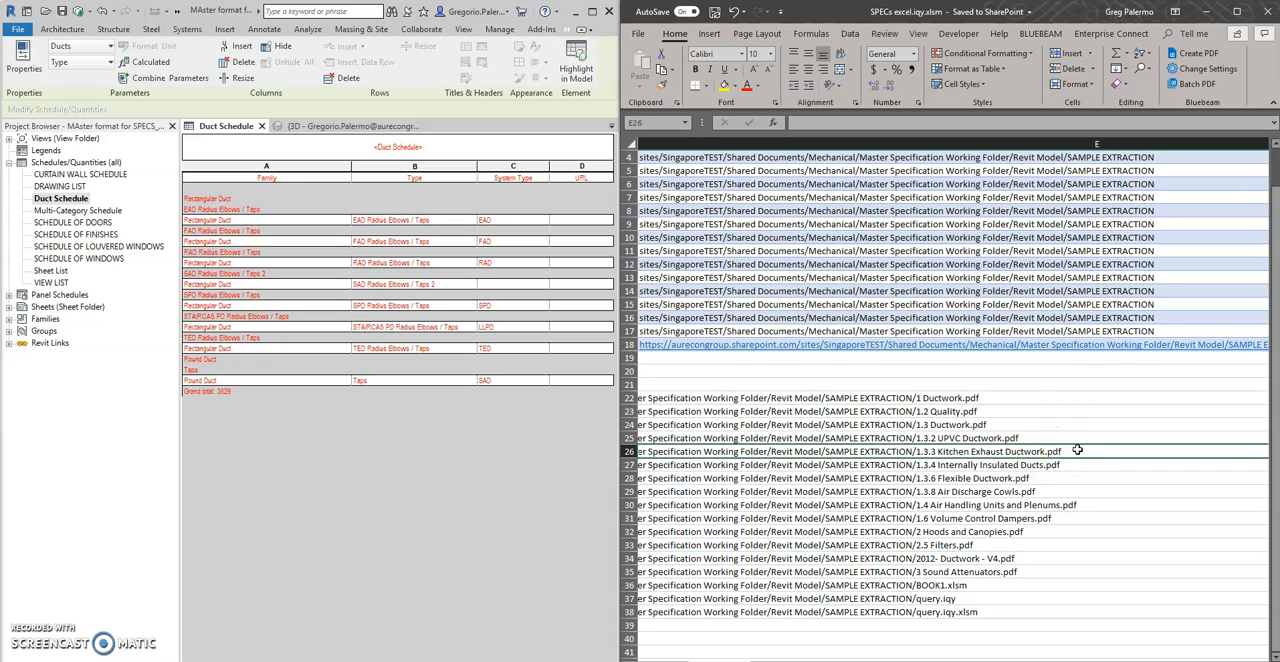
pyautogui.press('BackSpace')
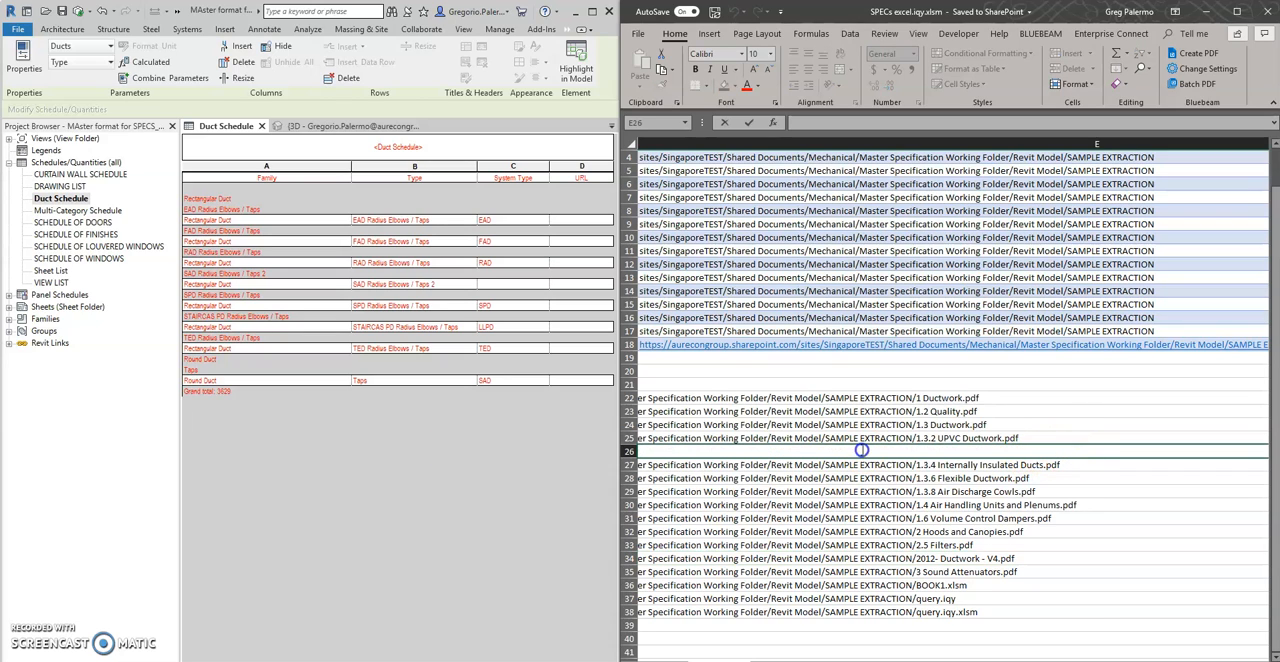
pyautogui.moveTo(1190, 661); pyautogui.dragTo(1160, 661)
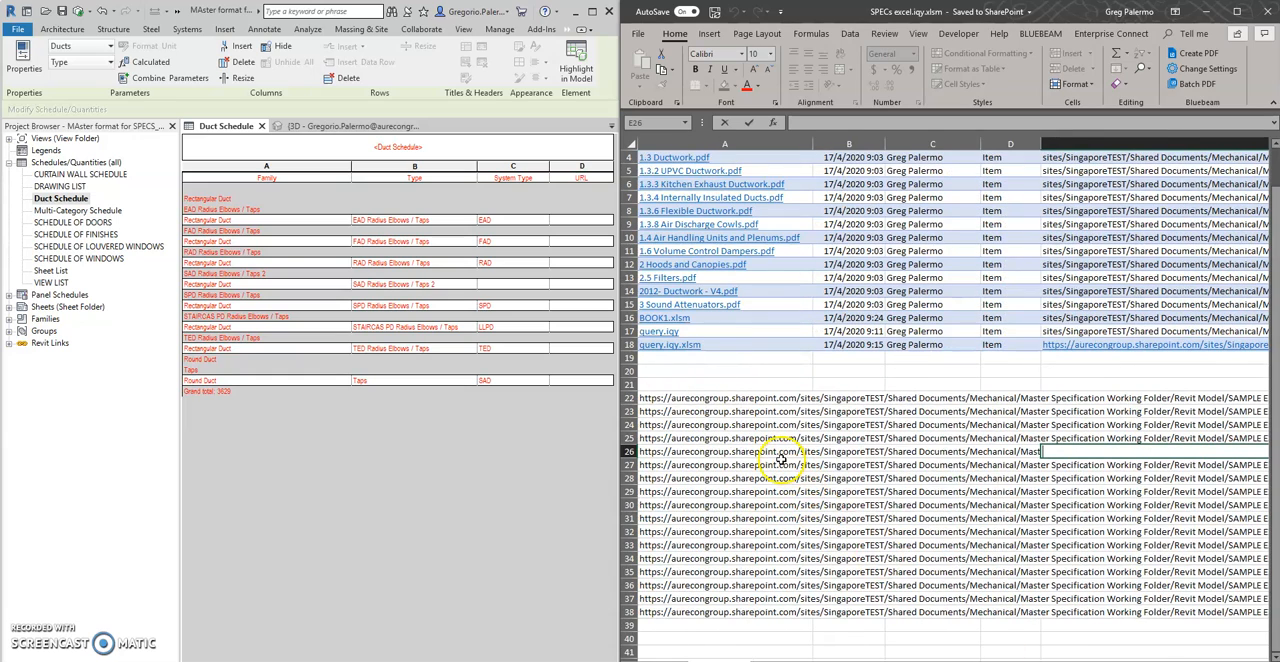
pyautogui.click(745, 451)
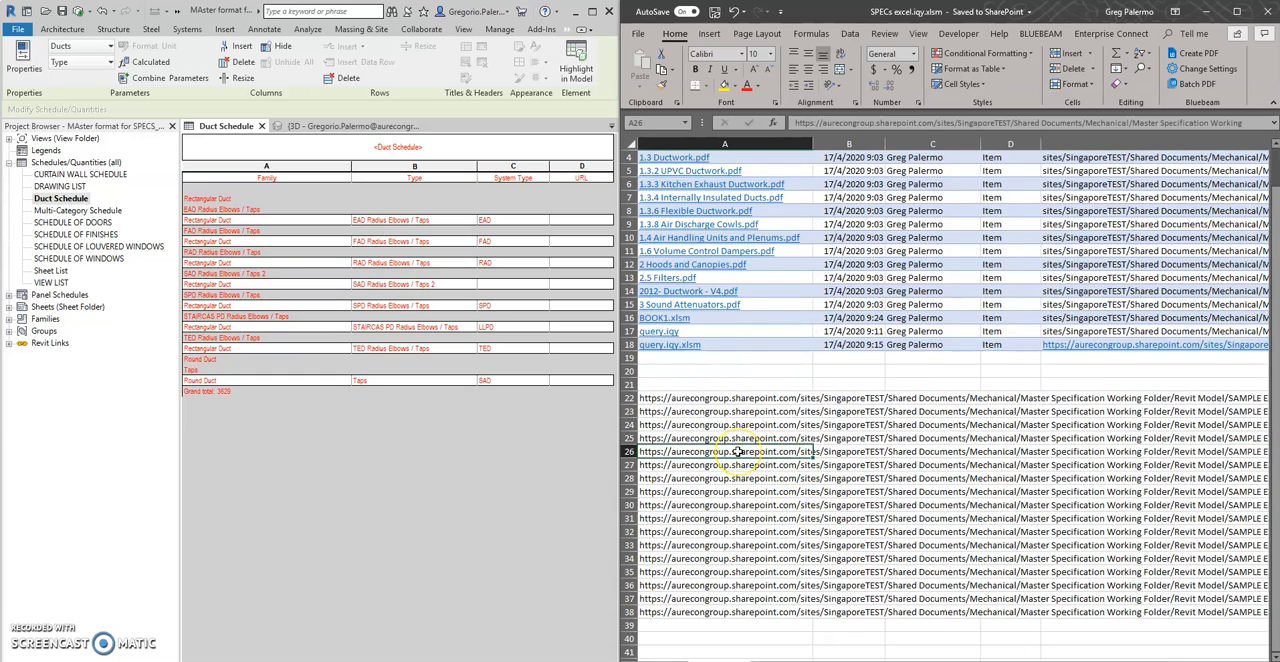
pyautogui.doubleClick(812, 144)
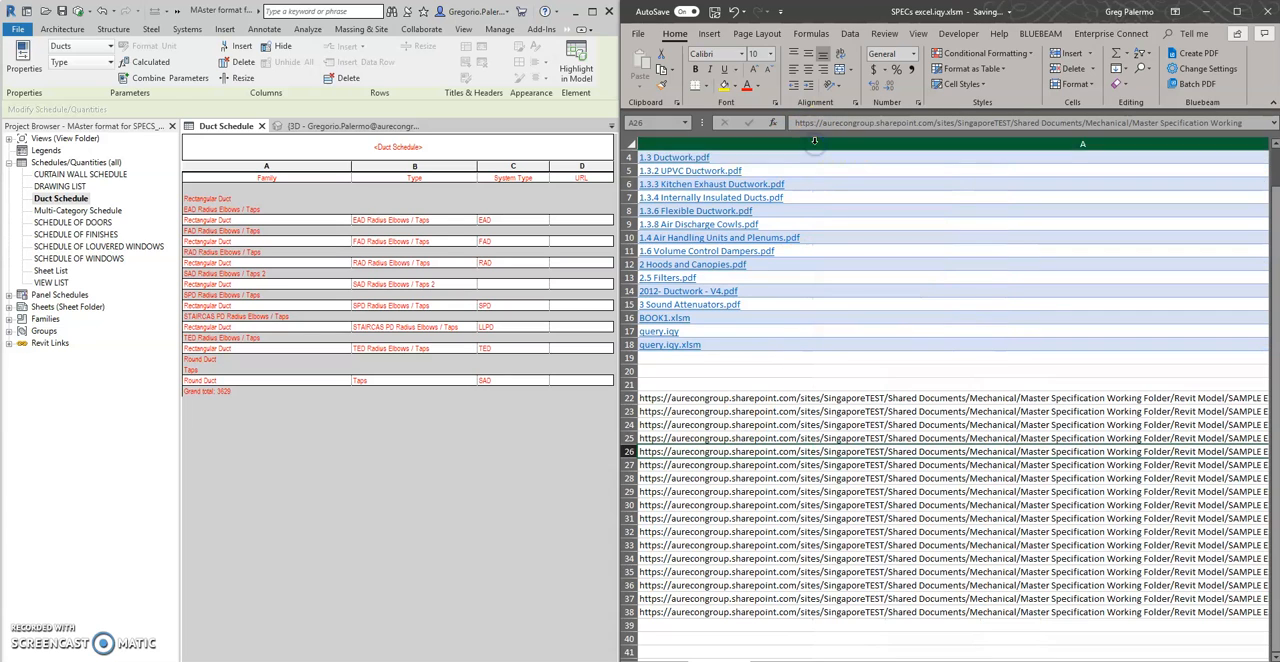
pyautogui.click(957, 545)
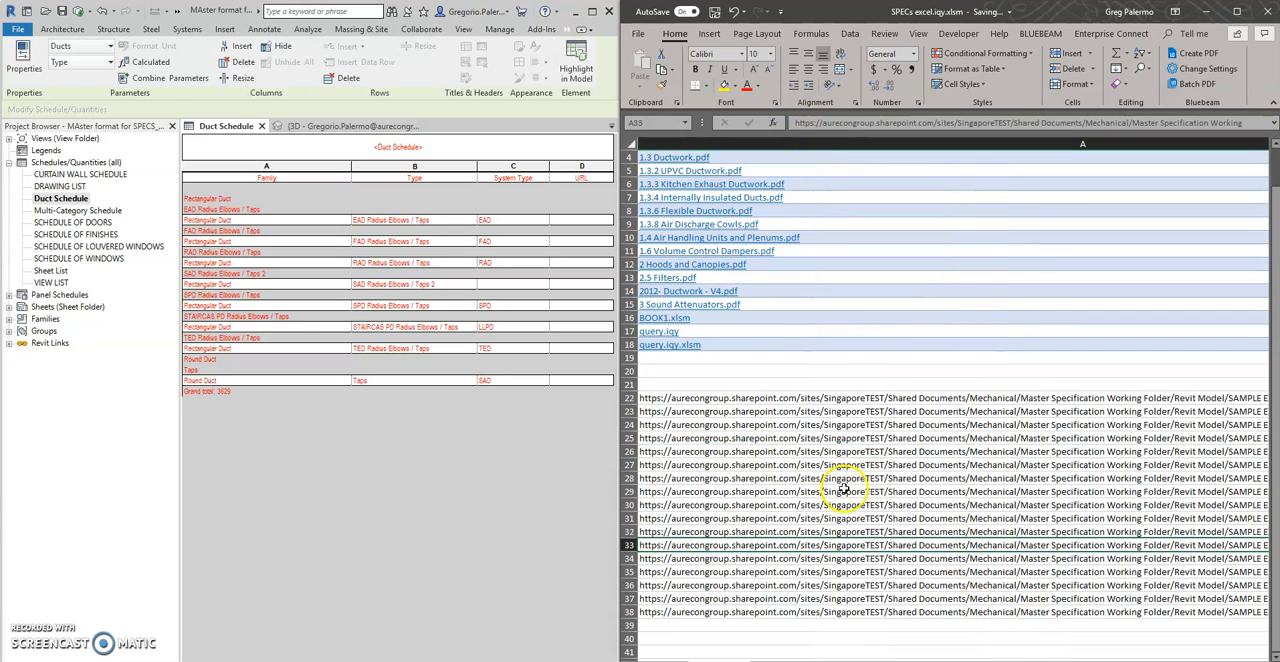
# Copy the 1.3.3 Kitchen Exhaust Ductwork.pdf URL cell, and the 1 Ductwork.pdf URL cell instead
pyautogui.keyDown('ctrl'); pyautogui.scroll(-2, 845, 485); pyautogui.keyUp('ctrl')
pyautogui.click(1198, 387)
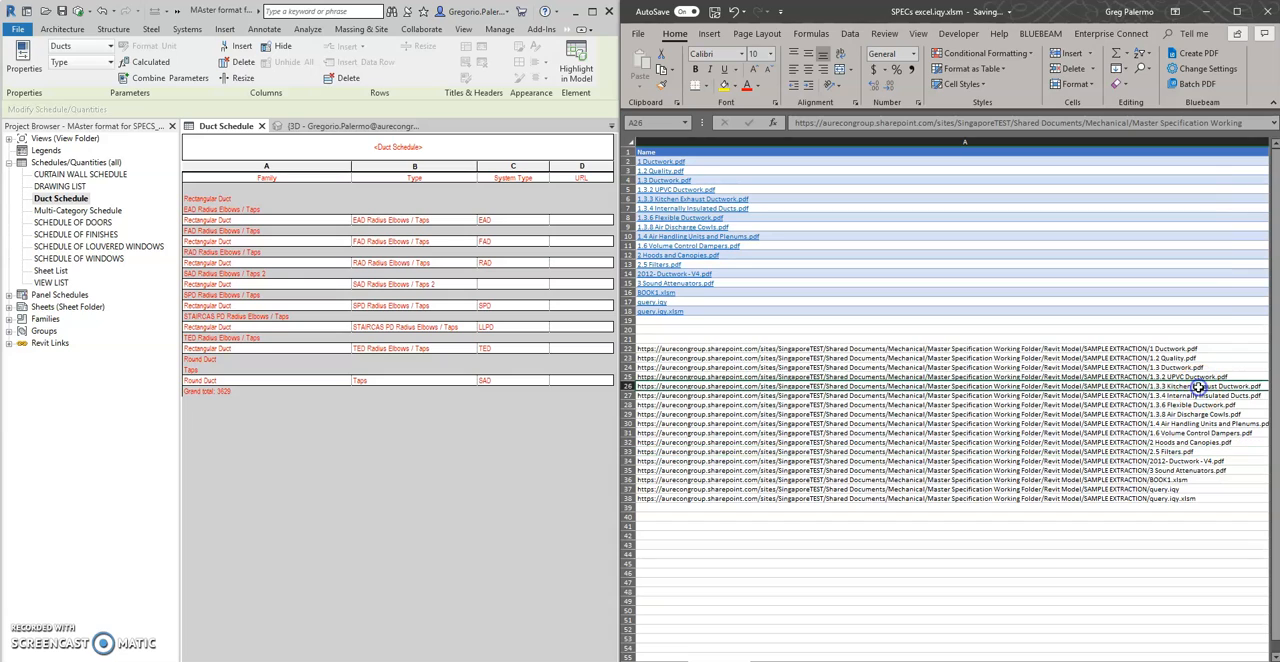
pyautogui.hotkey('ctrl', 'c')
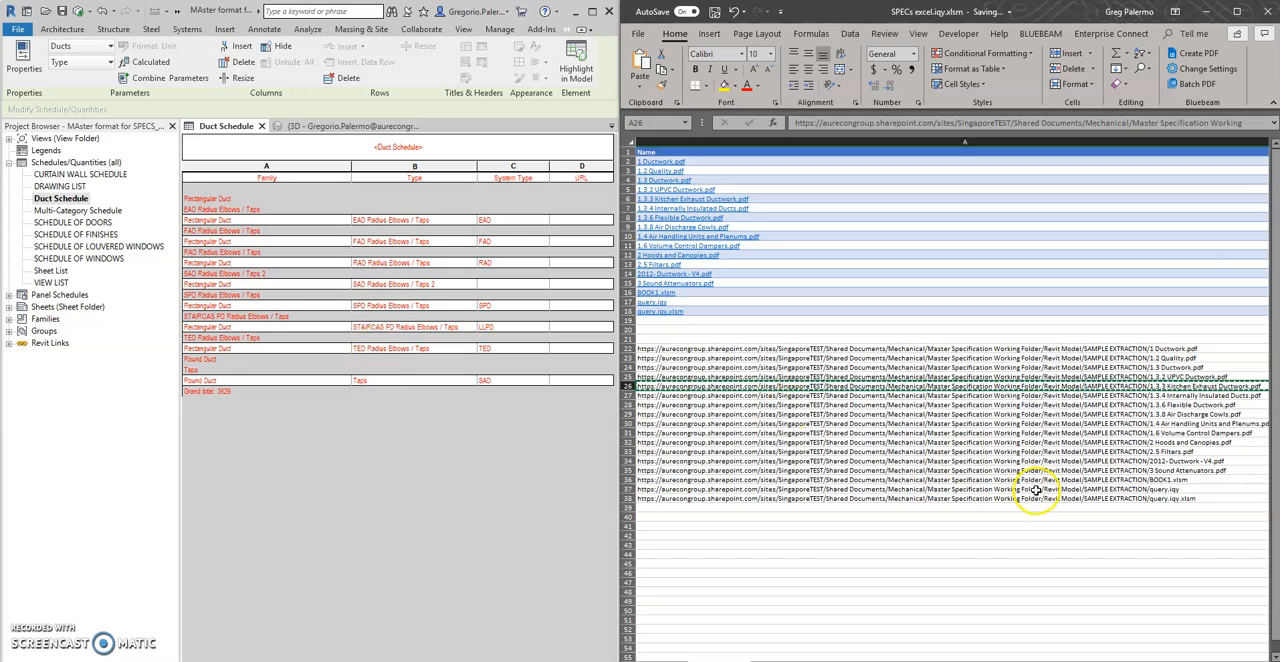
pyautogui.click(1192, 461)
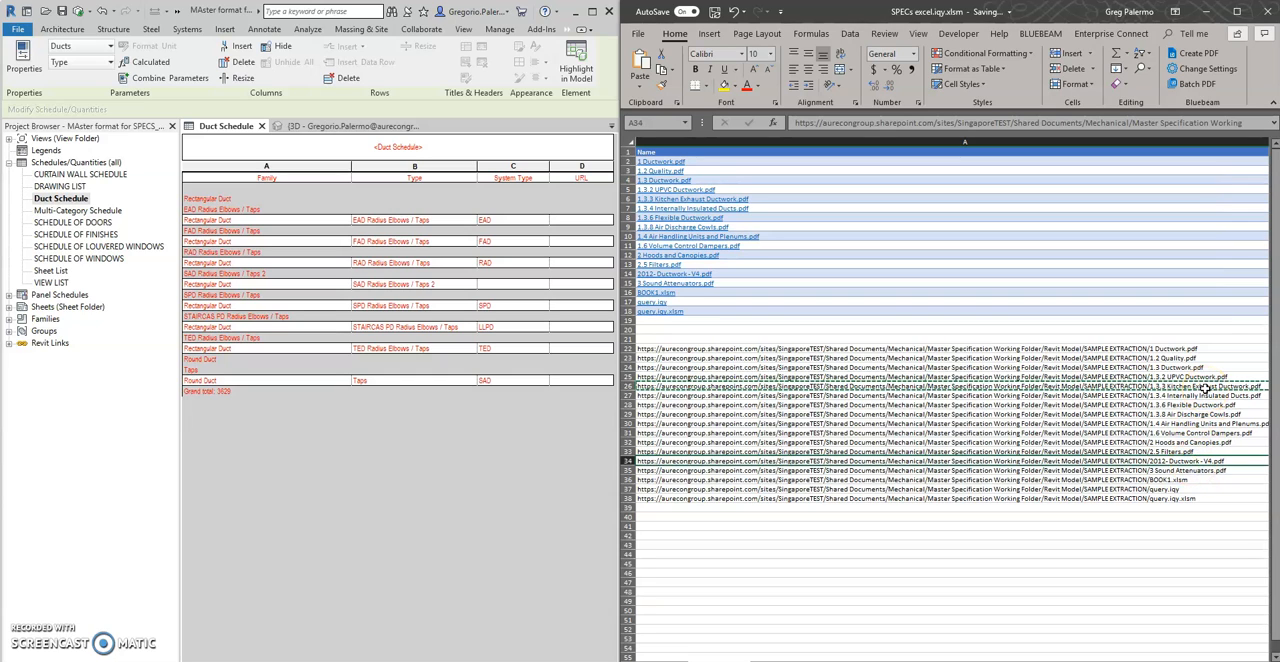
pyautogui.click(1185, 349)
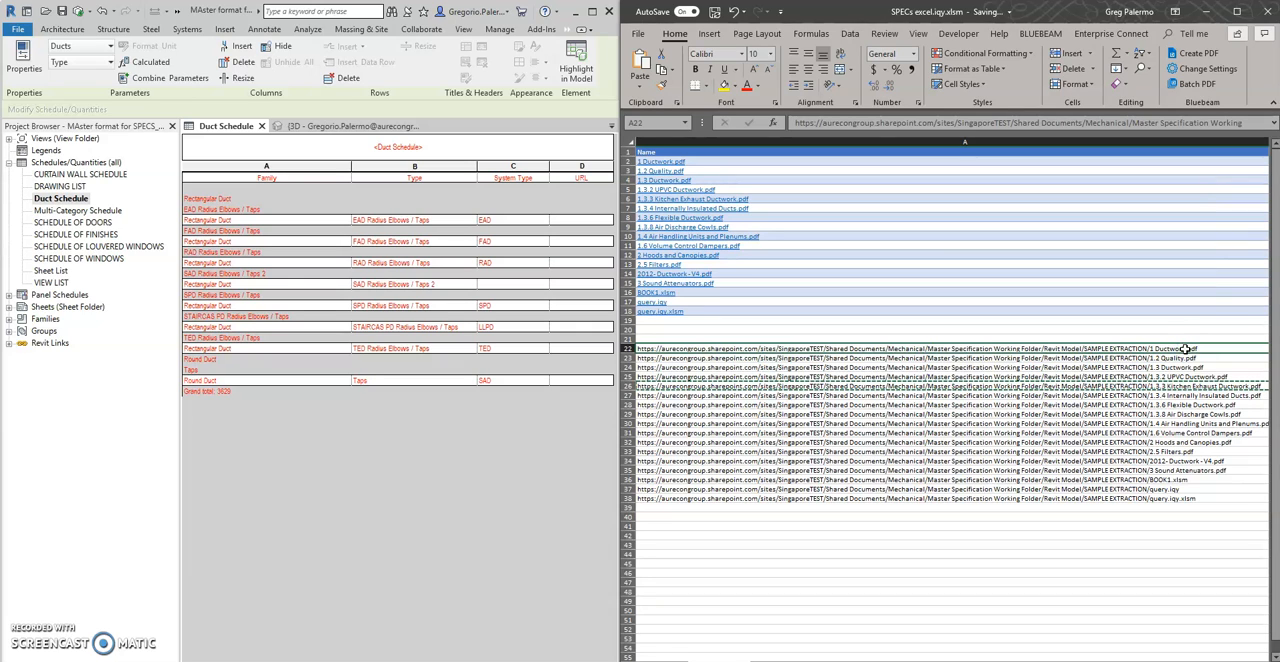
pyautogui.hotkey('ctrl', 'c')
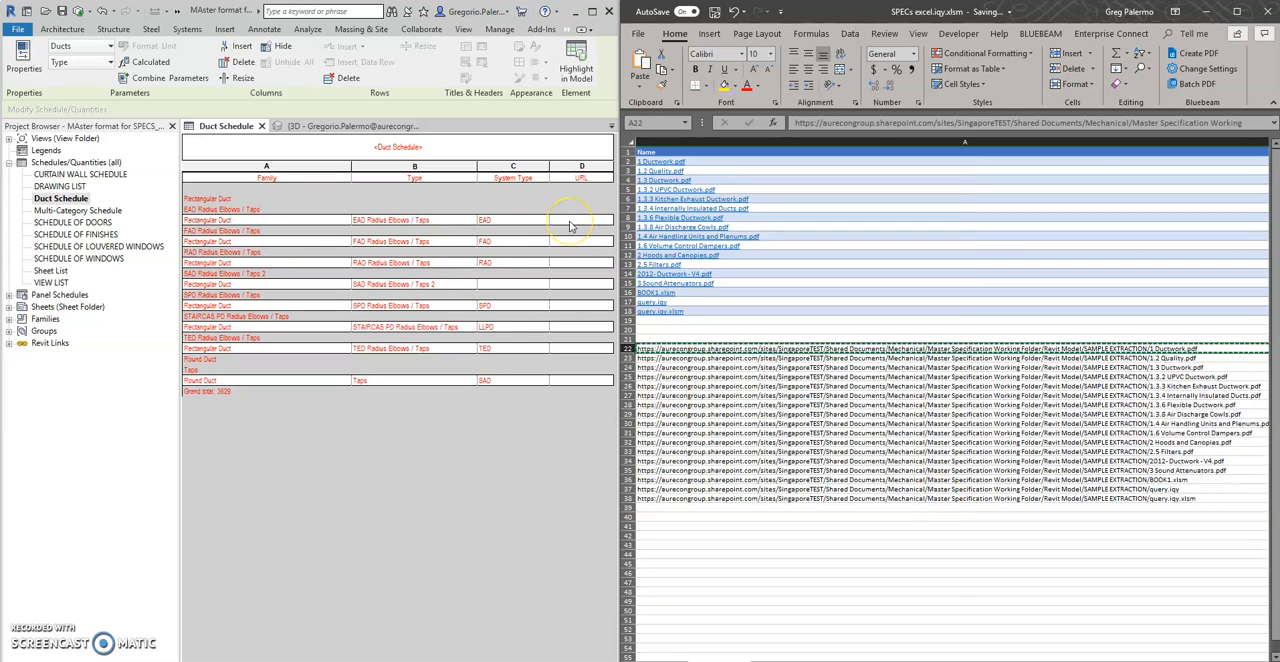
pyautogui.click(1200, 438)
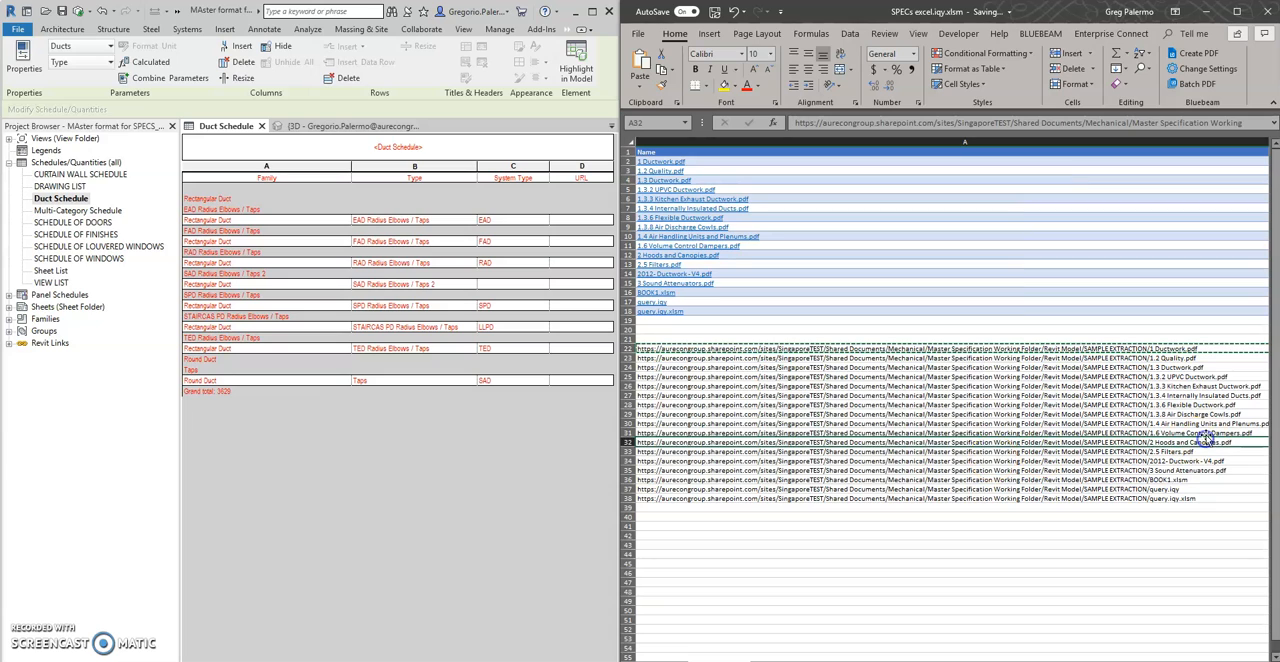
# Copy the 1.3.3 Kitchen Exhaust Ductwork.pdf URL text into the TED Radius Elbows / Taps row's URL field and apply it to that type
pyautogui.click(1200, 387)
pyautogui.hotkey('ctrl', 'c')
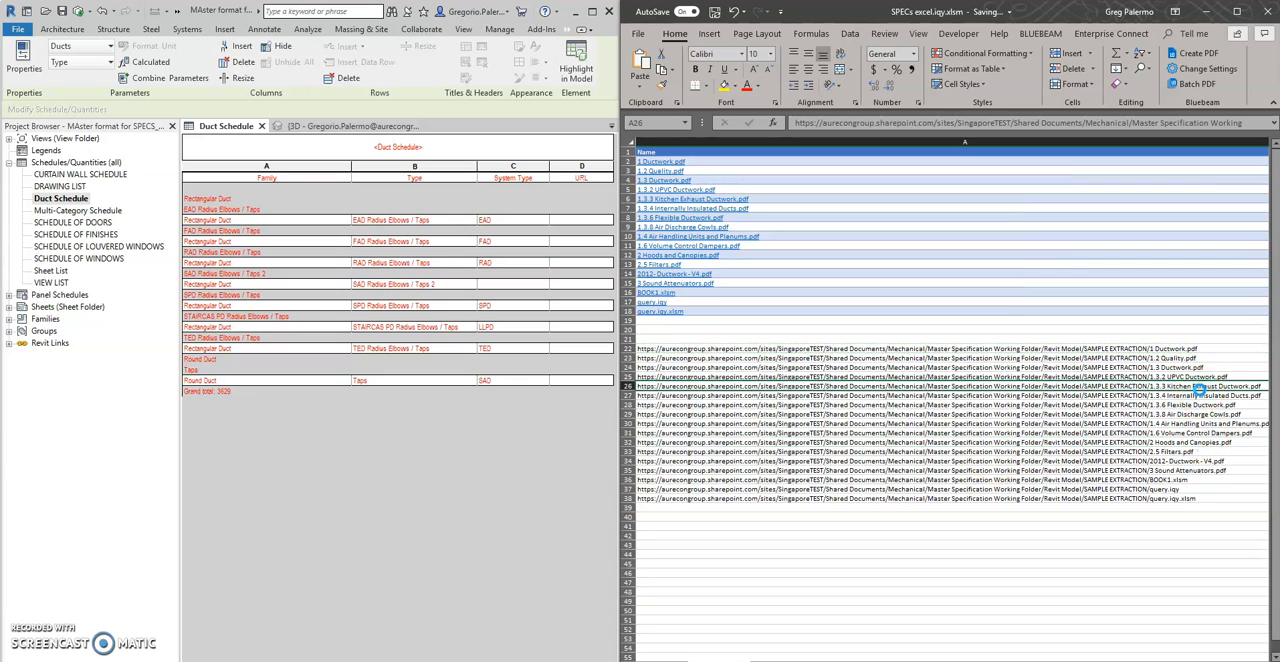
pyautogui.click(566, 347)
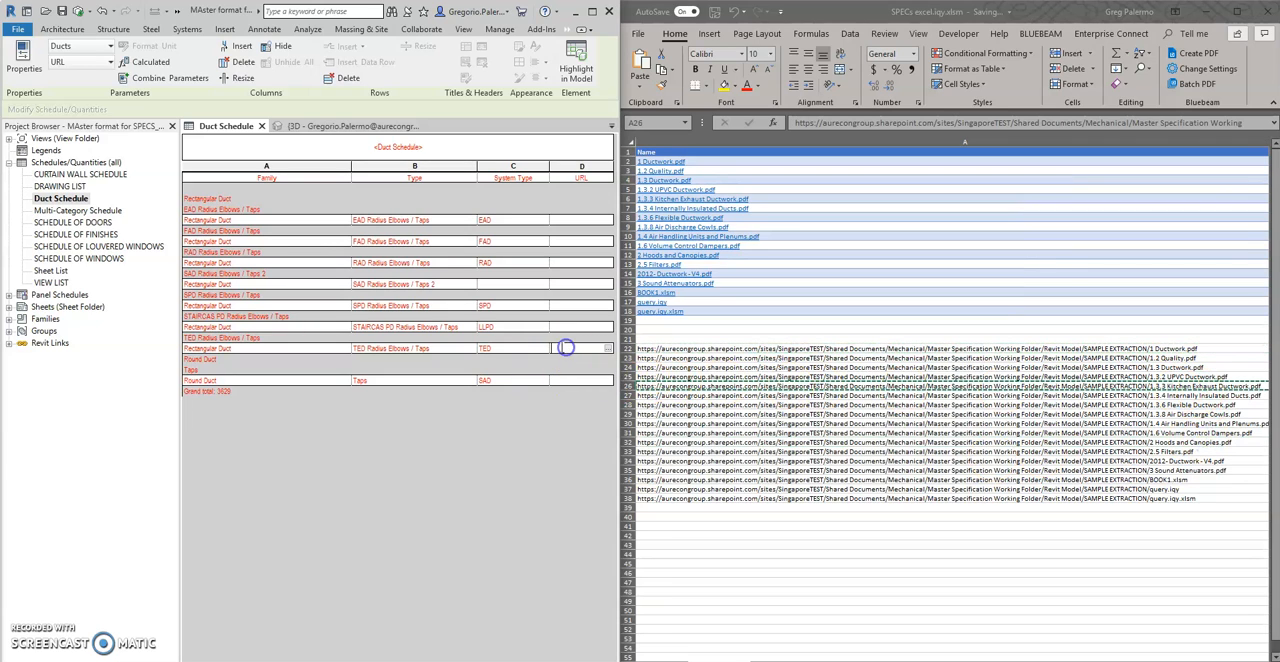
pyautogui.doubleClick(879, 386)
pyautogui.hotkey('ctrl', 'a')
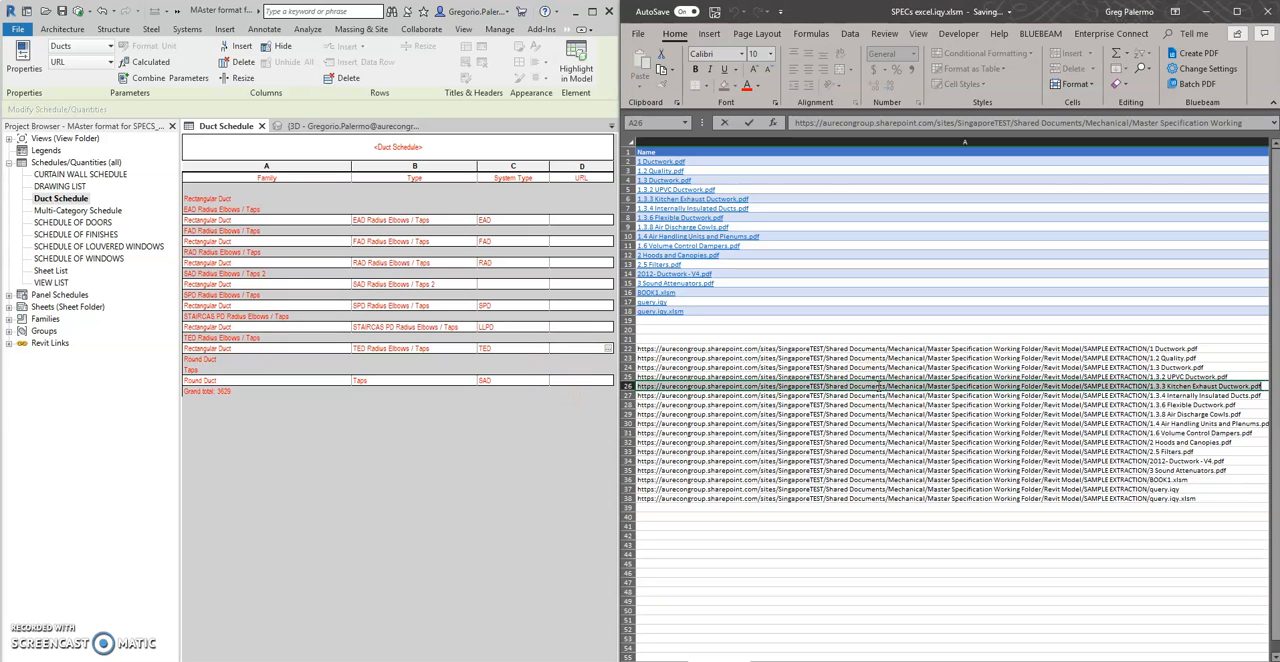
pyautogui.hotkey('ctrl', 'c')
pyautogui.click(563, 350)
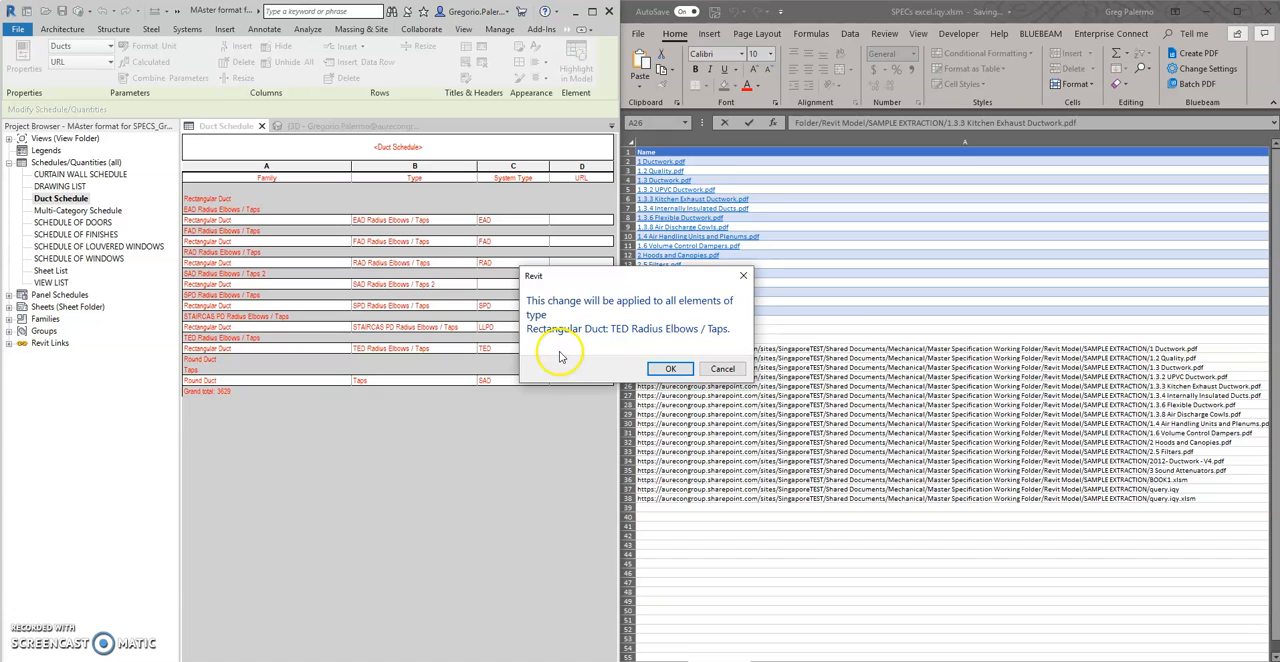
pyautogui.click(721, 368)
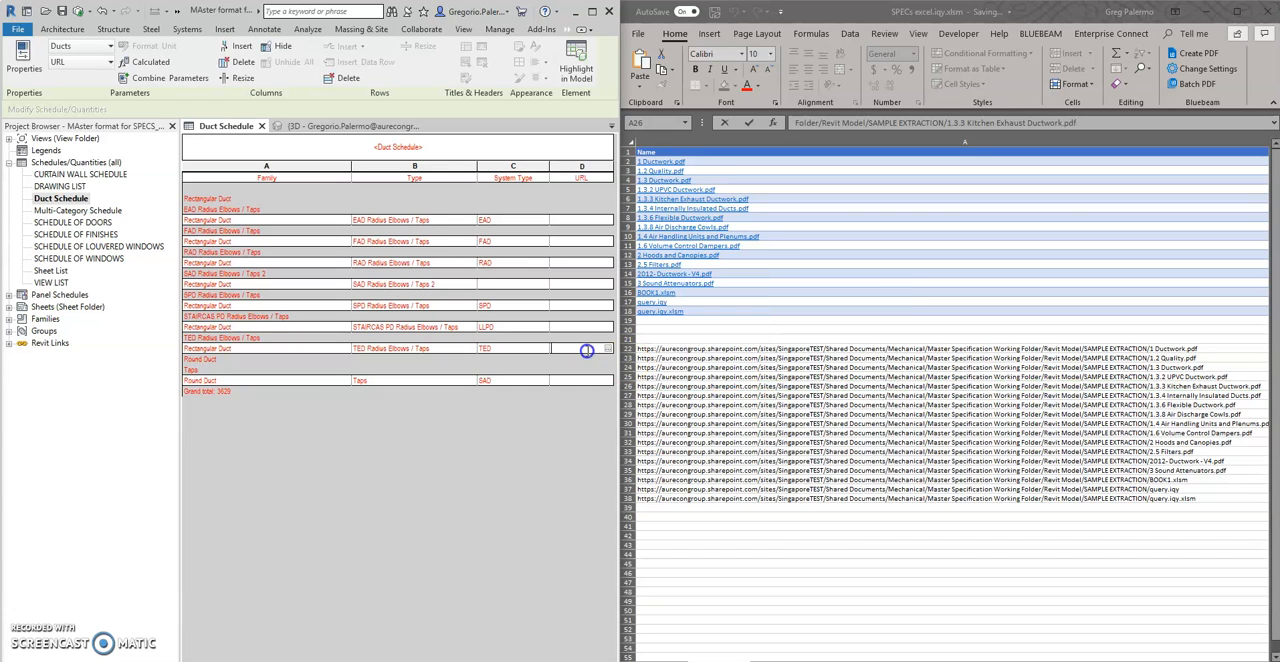
pyautogui.click(553, 463)
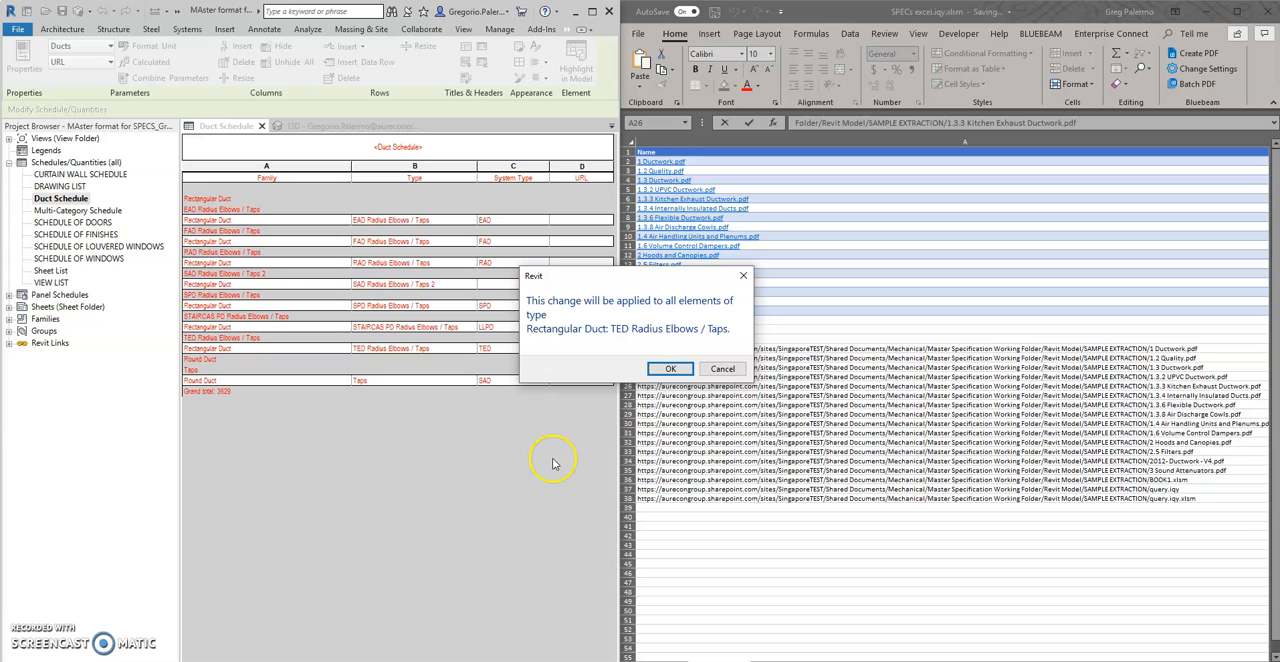
pyautogui.click(668, 370)
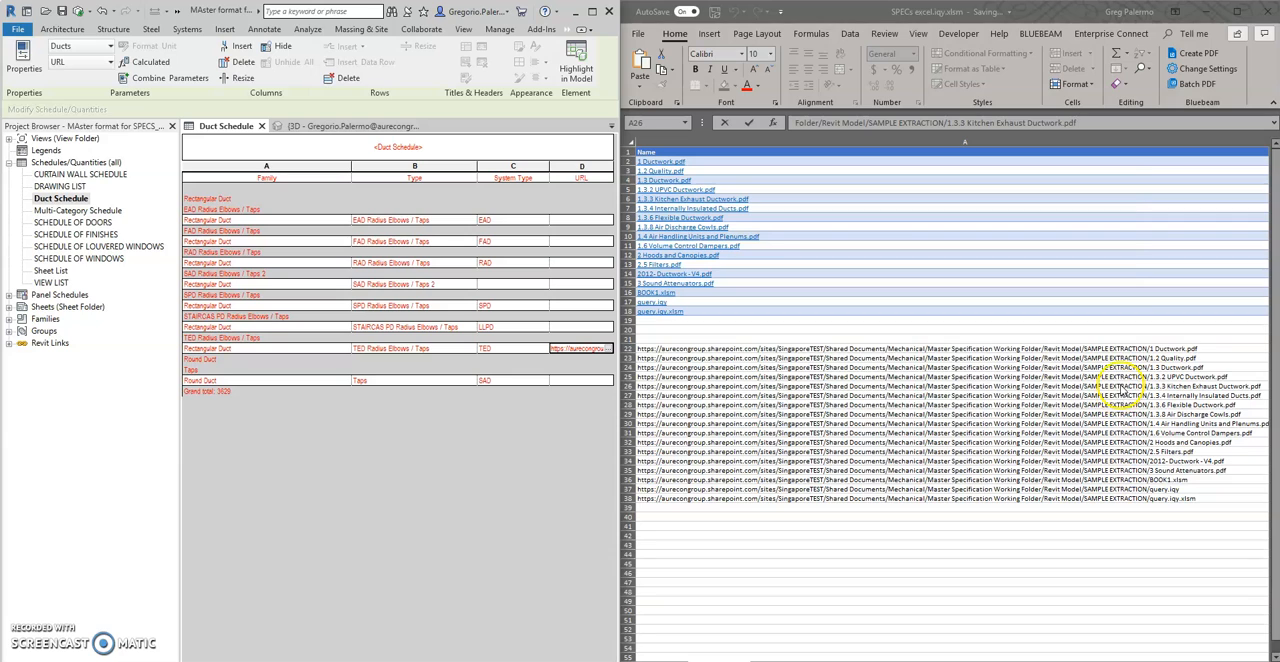
# Copy the 1 Ductwork.pdf URL text from Excel into the URL field of the Round Duct Taps row in the Duct Schedule
pyautogui.click(1207, 360)
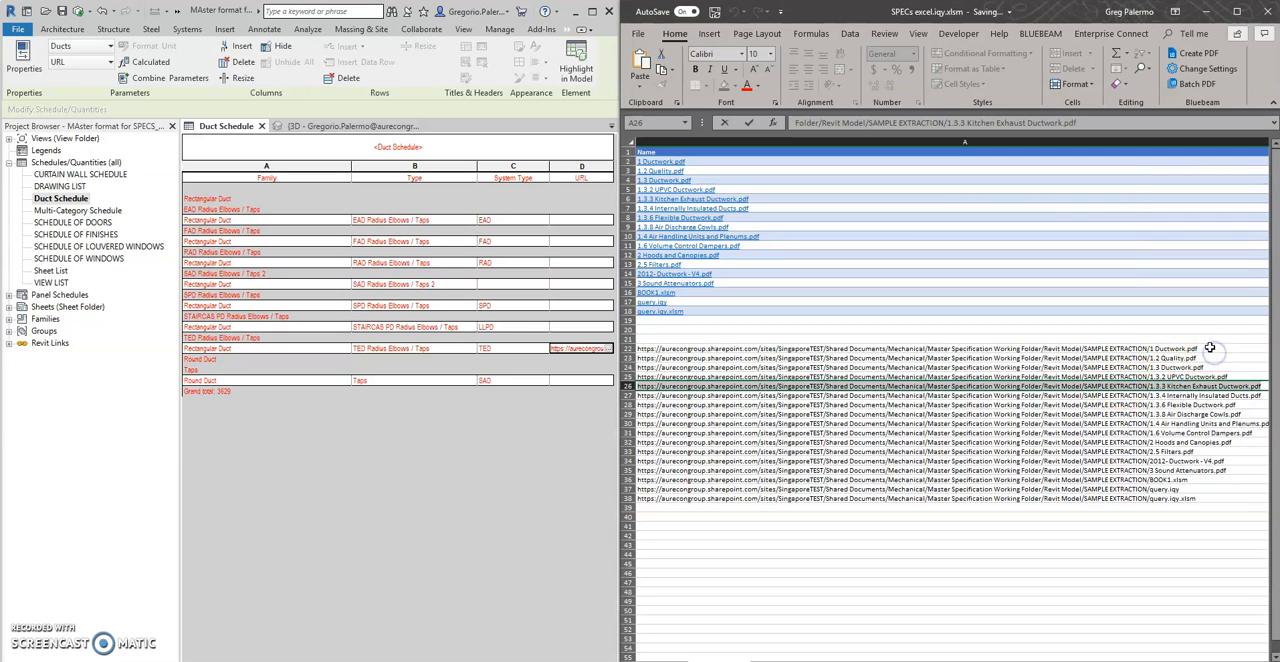
pyautogui.click(1209, 347)
pyautogui.moveTo(1211, 348); pyautogui.dragTo(582, 355)
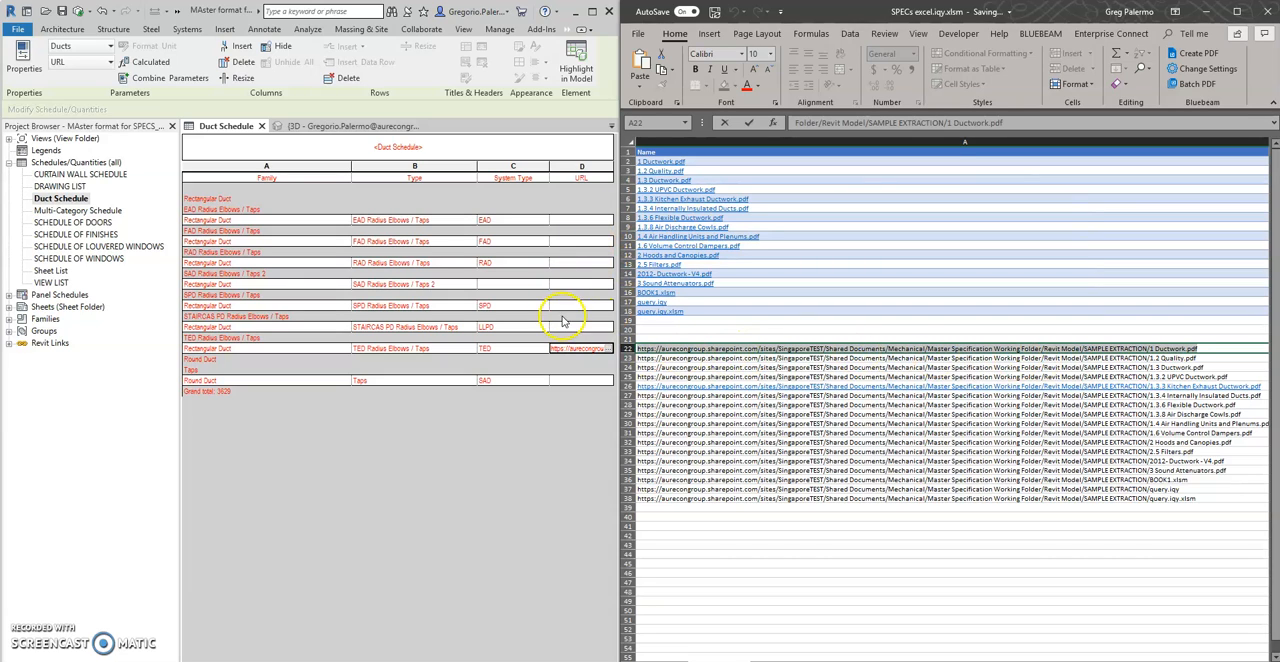
pyautogui.click(559, 384)
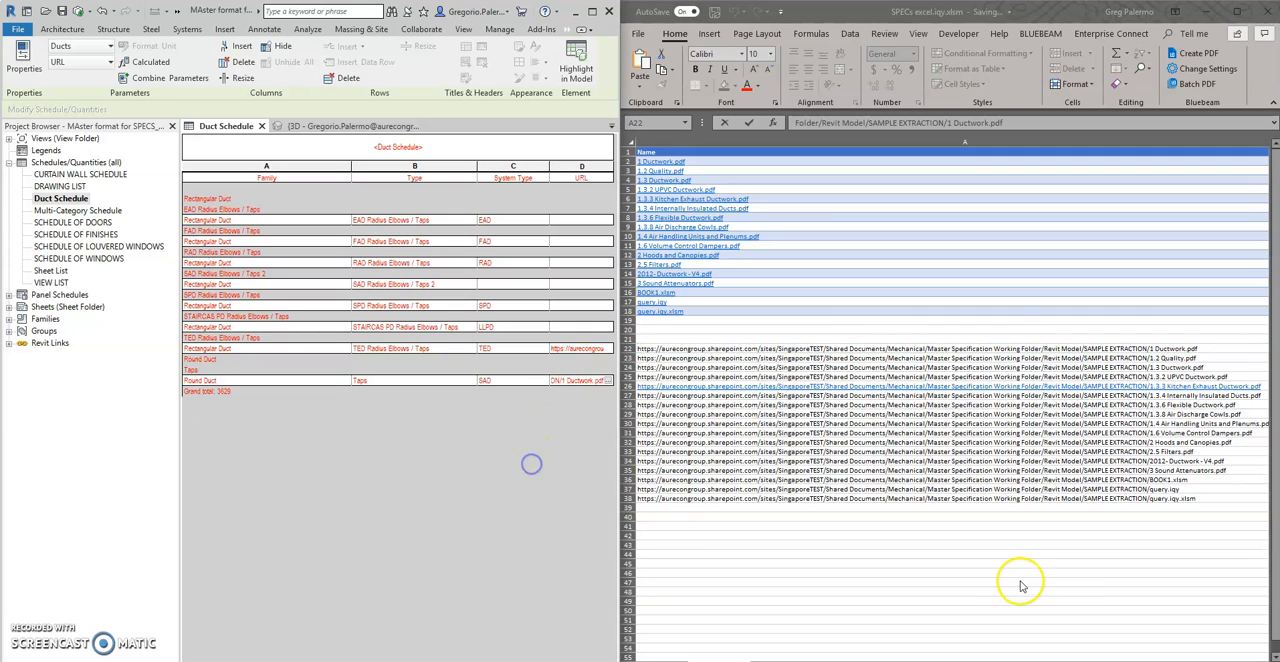
# Copy the 1.3 Ductwork.pdf URL text into the EAD Radius Elbows / Taps row's URL field, accepting the pending type changes
pyautogui.click(1211, 350)
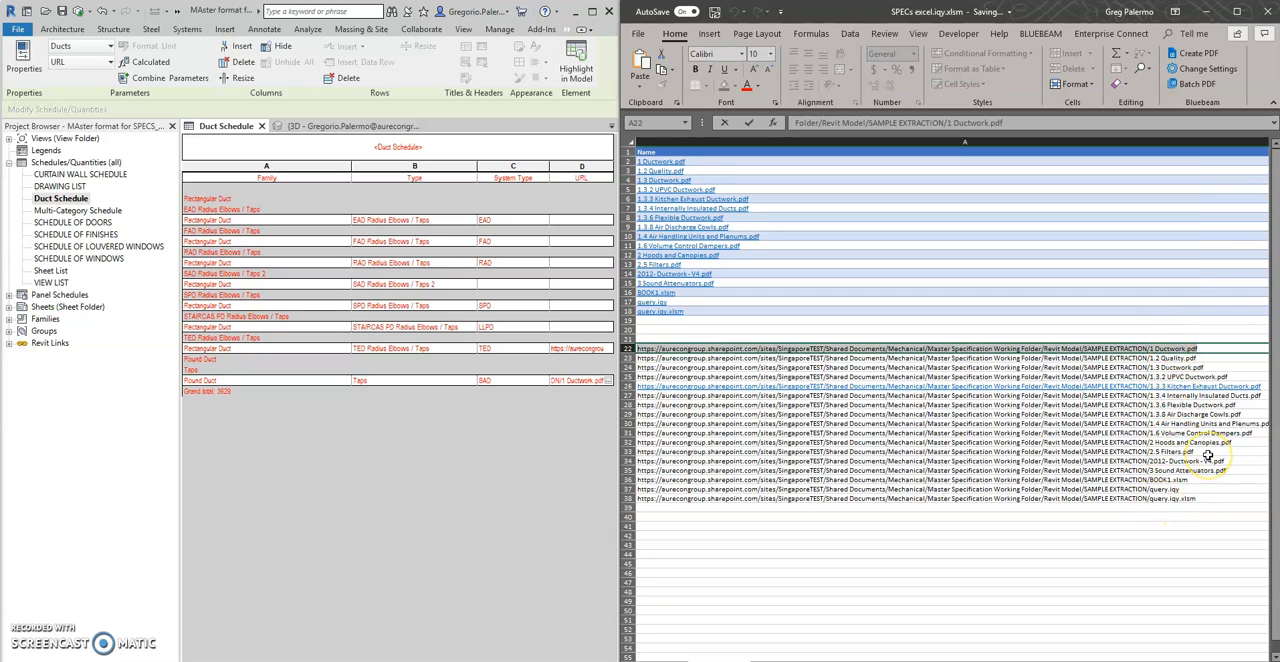
pyautogui.click(1213, 368)
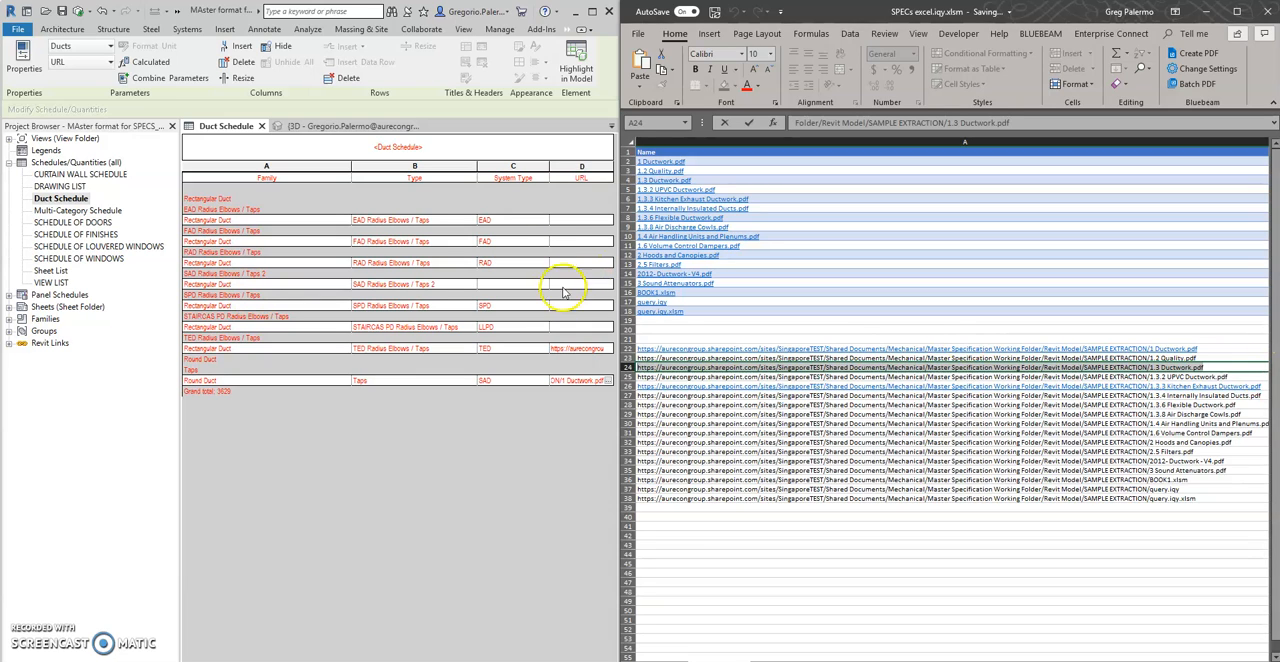
pyautogui.click(567, 228)
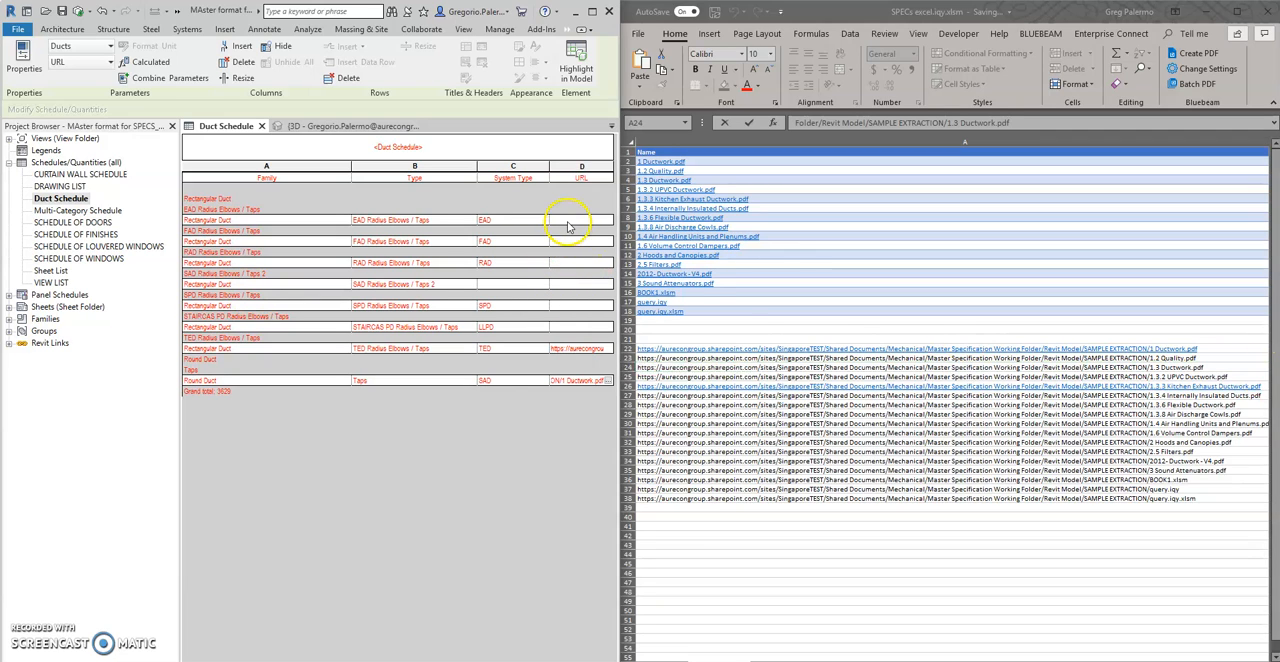
pyautogui.click(669, 369)
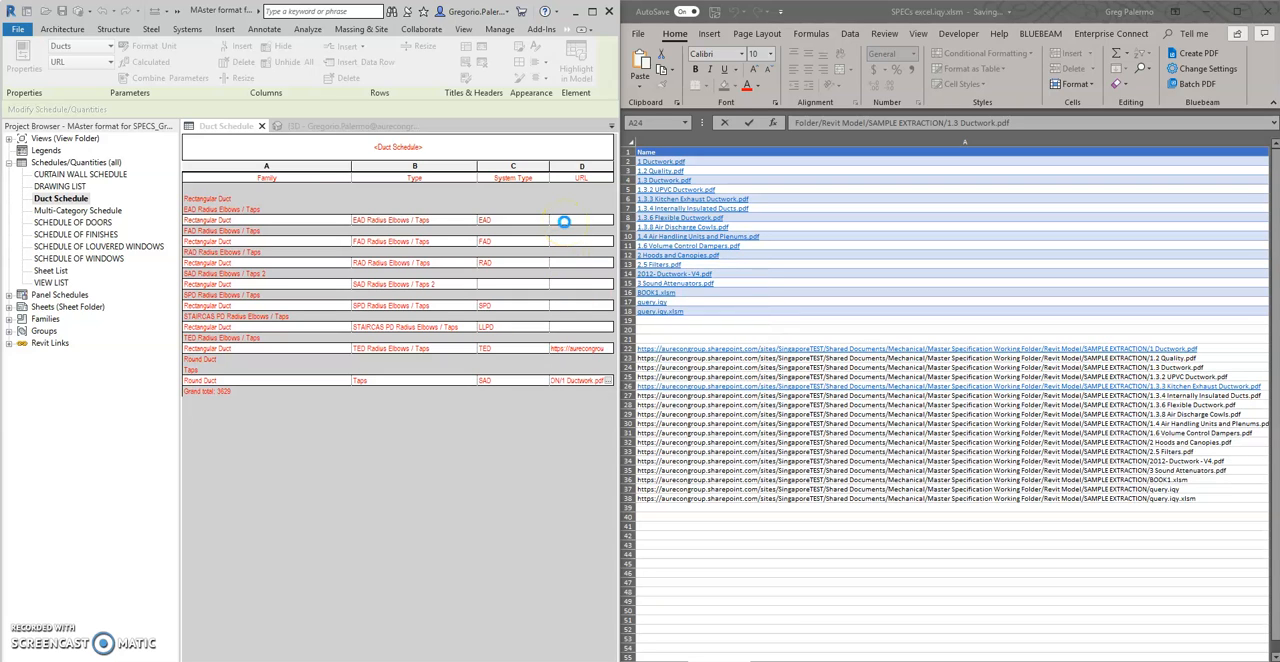
pyautogui.click(564, 219)
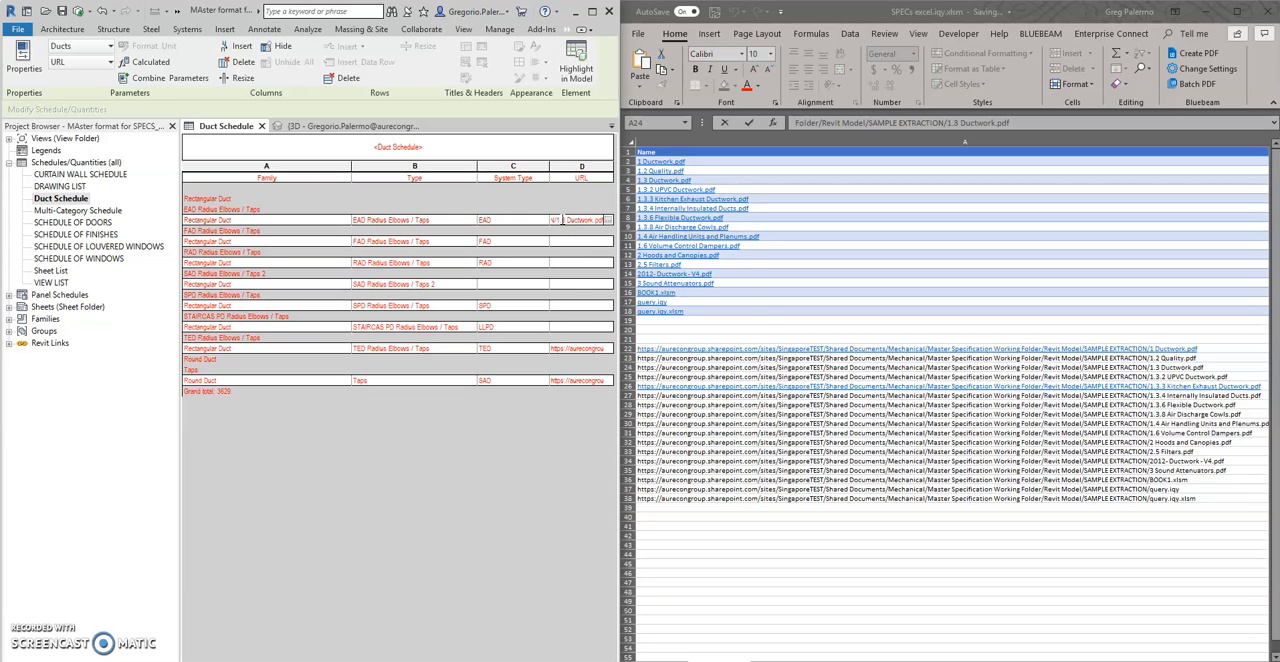
pyautogui.click(572, 299)
pyautogui.click(669, 370)
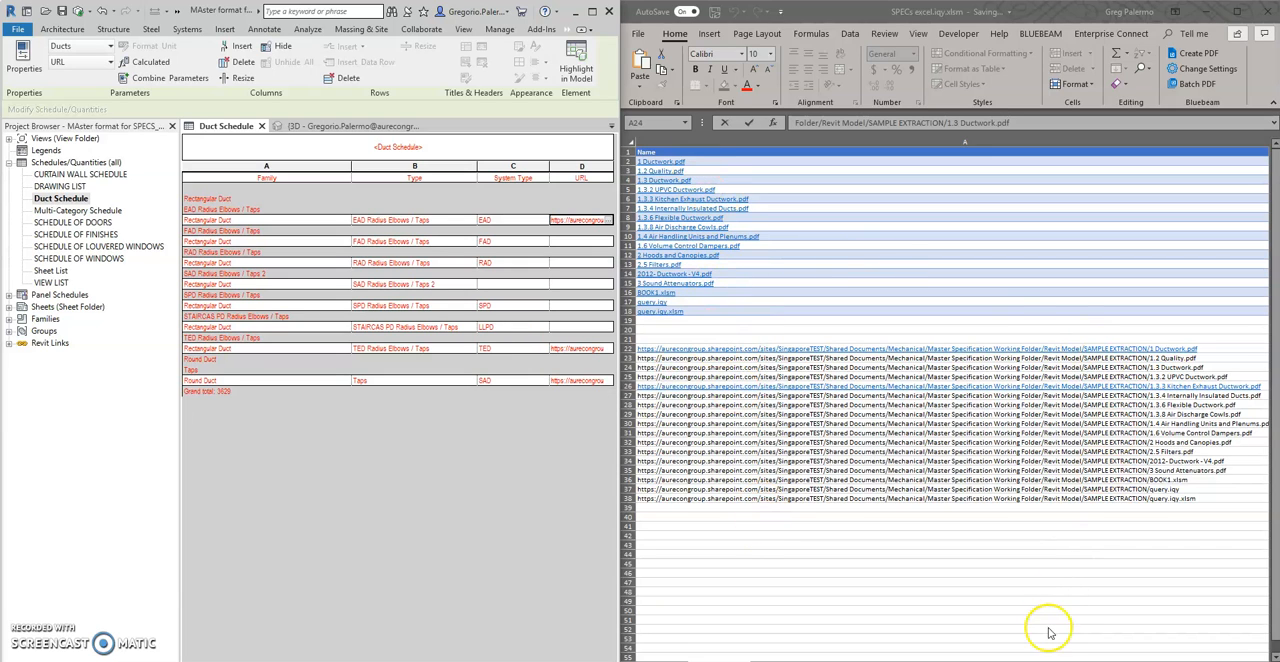
# Copy the 1.2 Quality.pdf URL text into the FAD Radius Elbows / Taps row's URL field and apply it to all elements of that type
pyautogui.click(1195, 358)
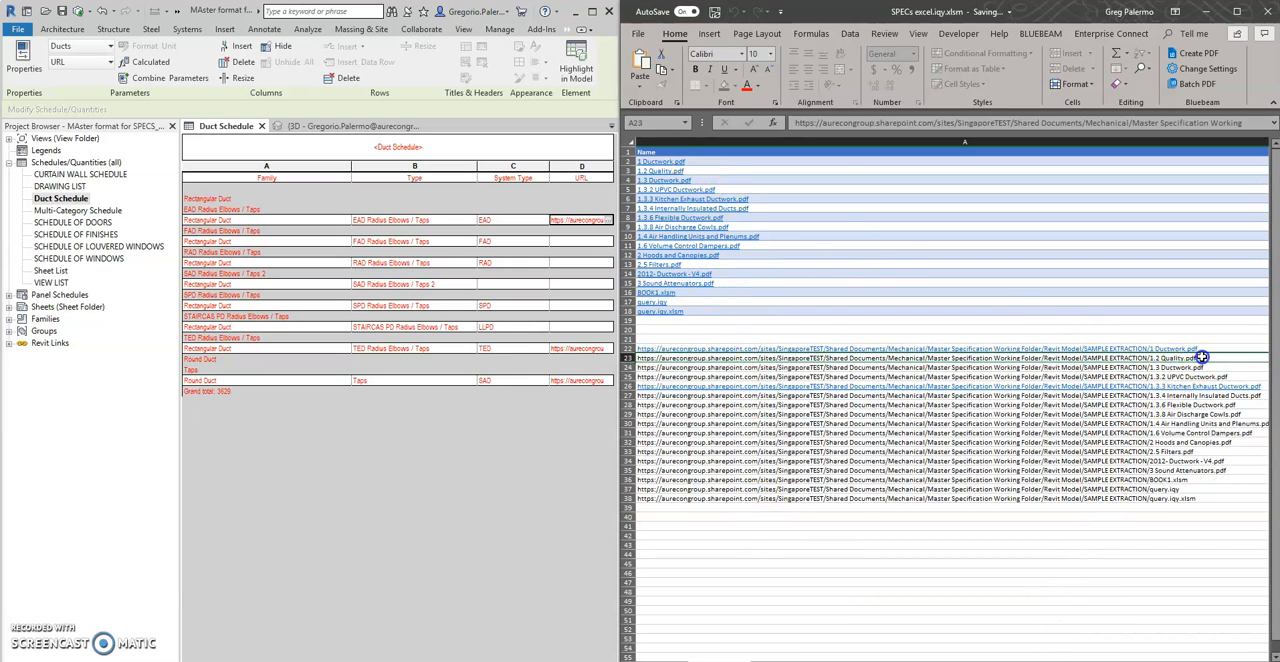
pyautogui.moveTo(623, 369); pyautogui.dragTo(532, 370)
pyautogui.hotkey('ctrl', 'c')
pyautogui.click(571, 241)
pyautogui.hotkey('ctrl', 'v')
pyautogui.click(558, 272)
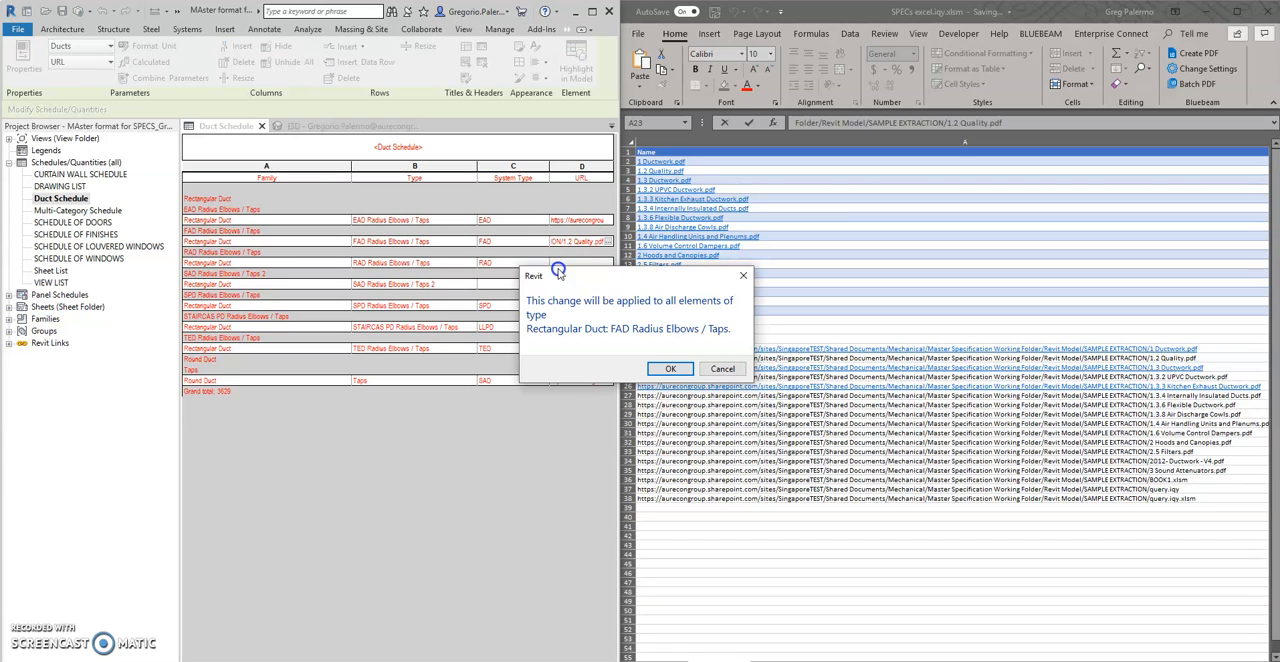
pyautogui.click(670, 368)
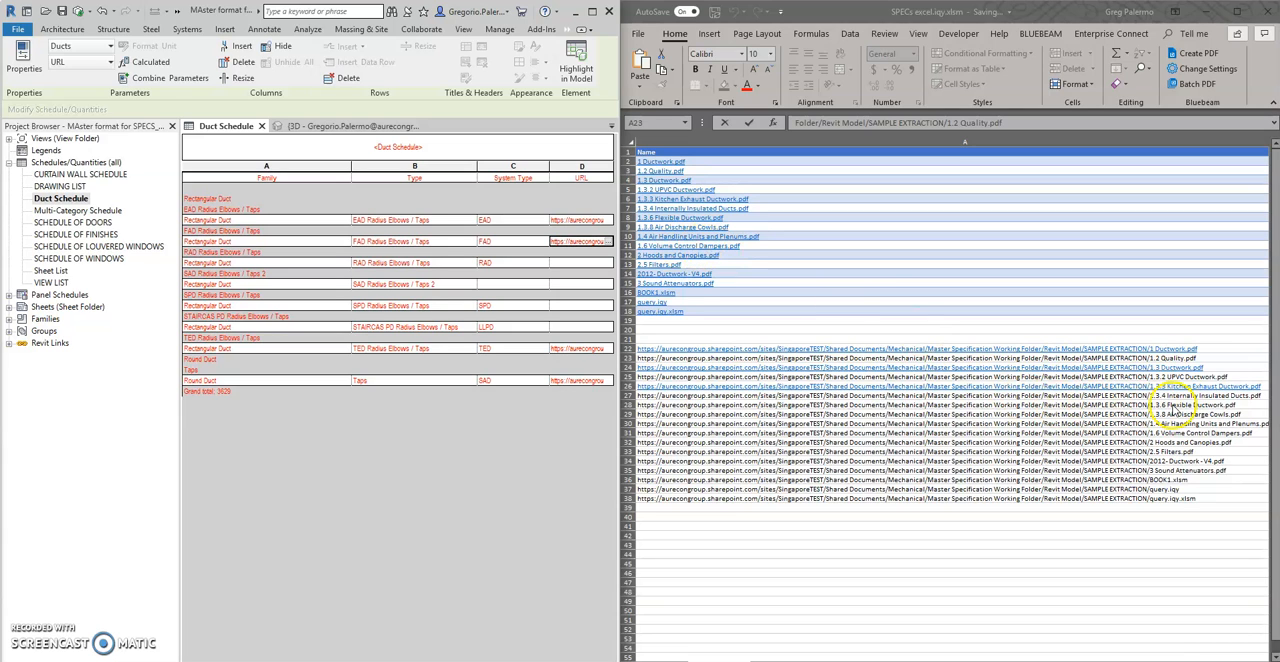
# Enlarge the Revit window to the full screen and switch from the Duct Schedule to the 3D view
pyautogui.click(592, 11)
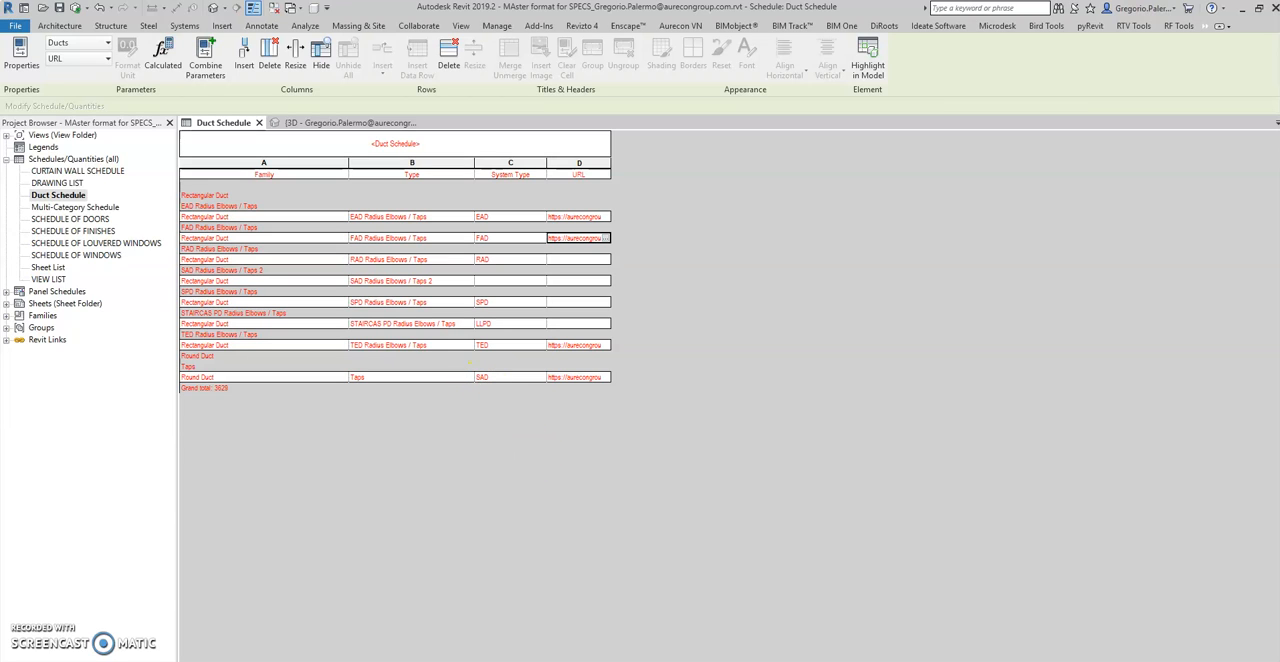
pyautogui.rightClick(752, 661)
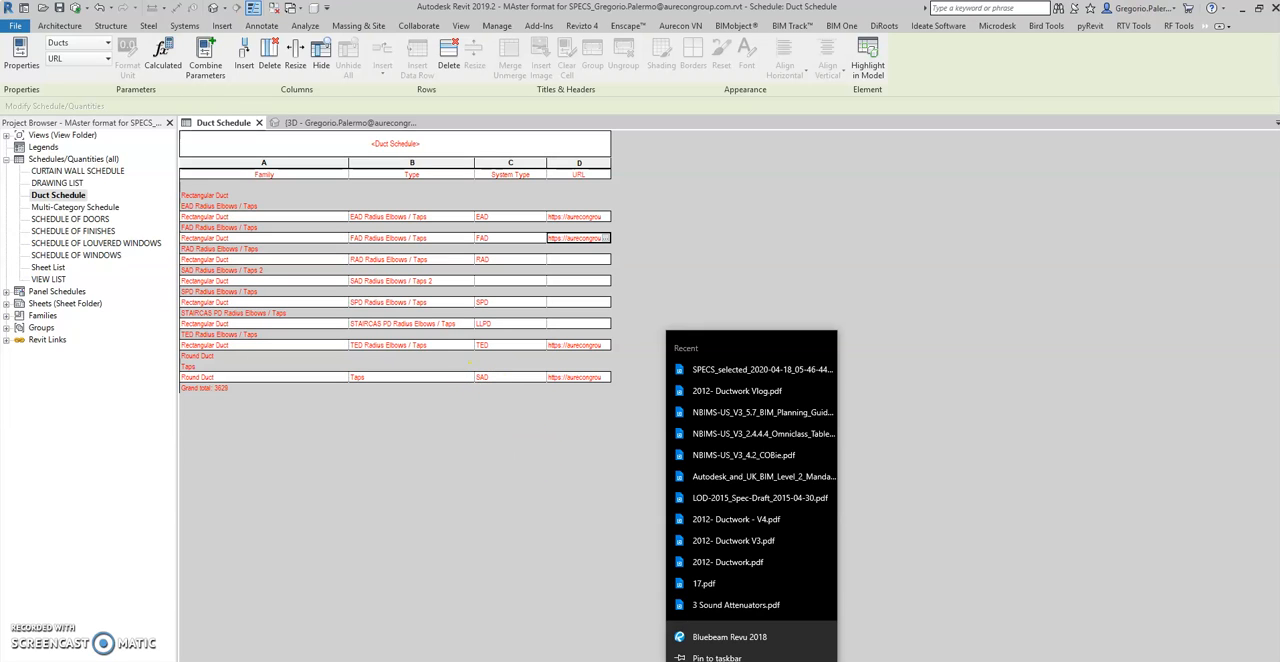
pyautogui.click(650, 507)
pyautogui.click(406, 471)
pyautogui.click(307, 126)
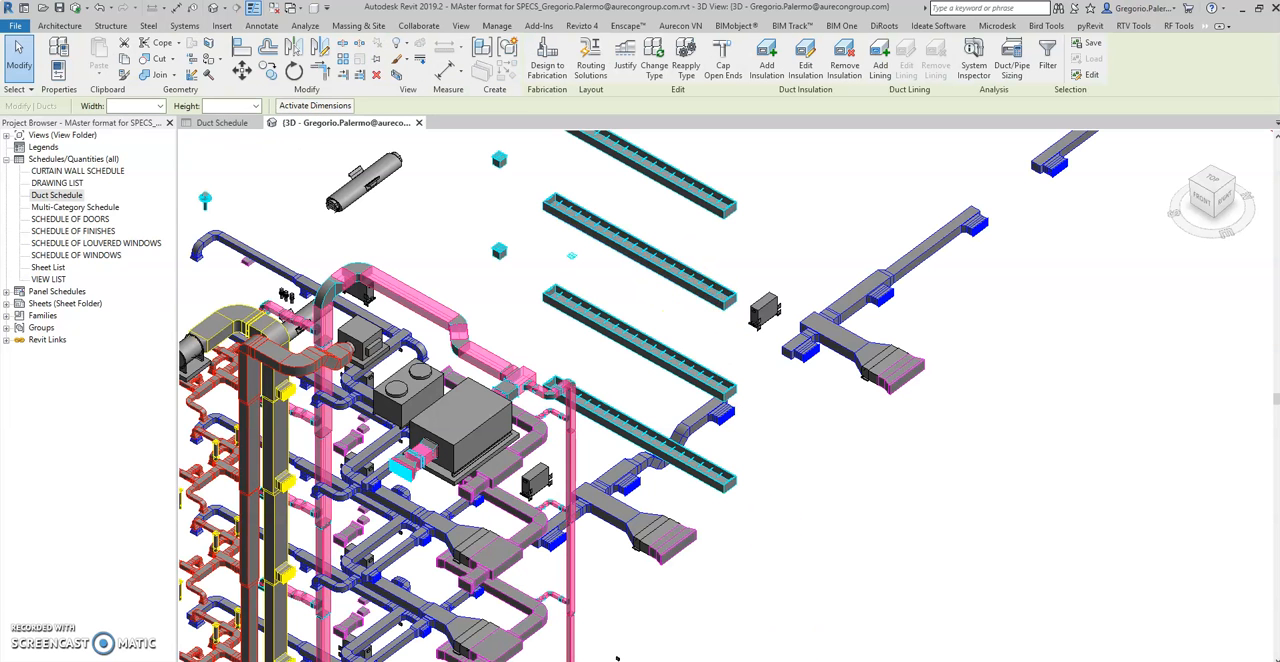
# Show the properties of a supply air branch duct, SAD Radius Elbows / Taps 2, and check the URL in its type properties
pyautogui.click(898, 535)
pyautogui.scroll(-2, 846, 479)
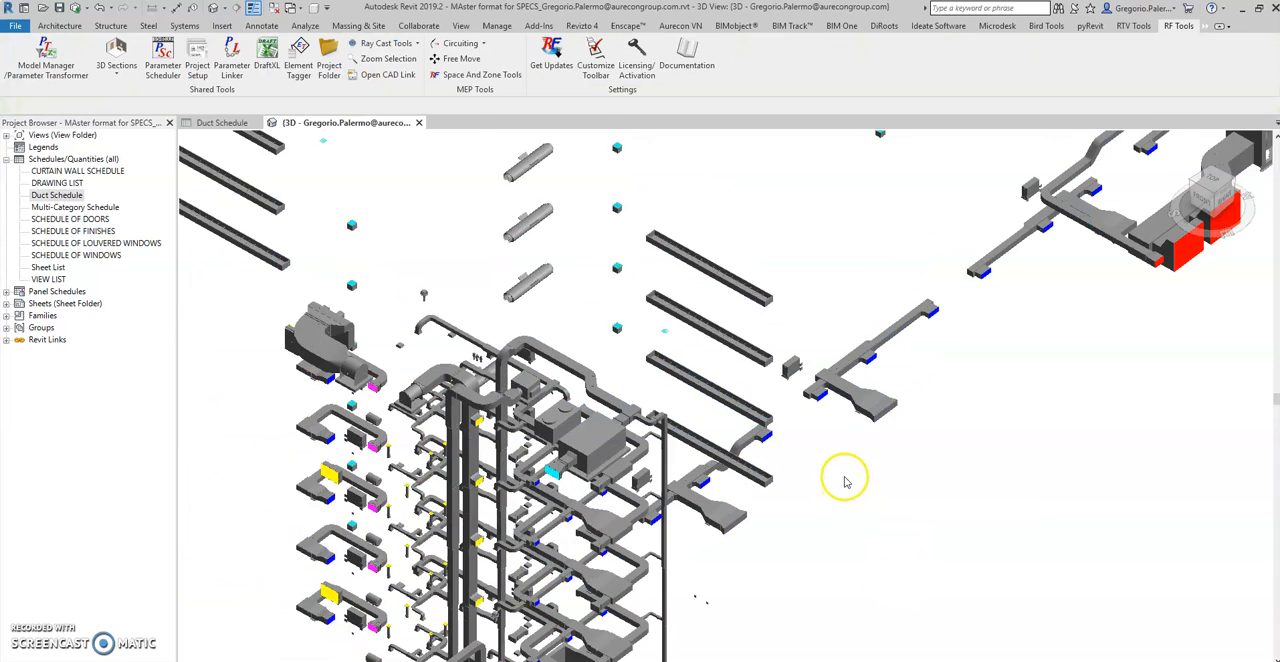
pyautogui.scroll(3, 932, 282)
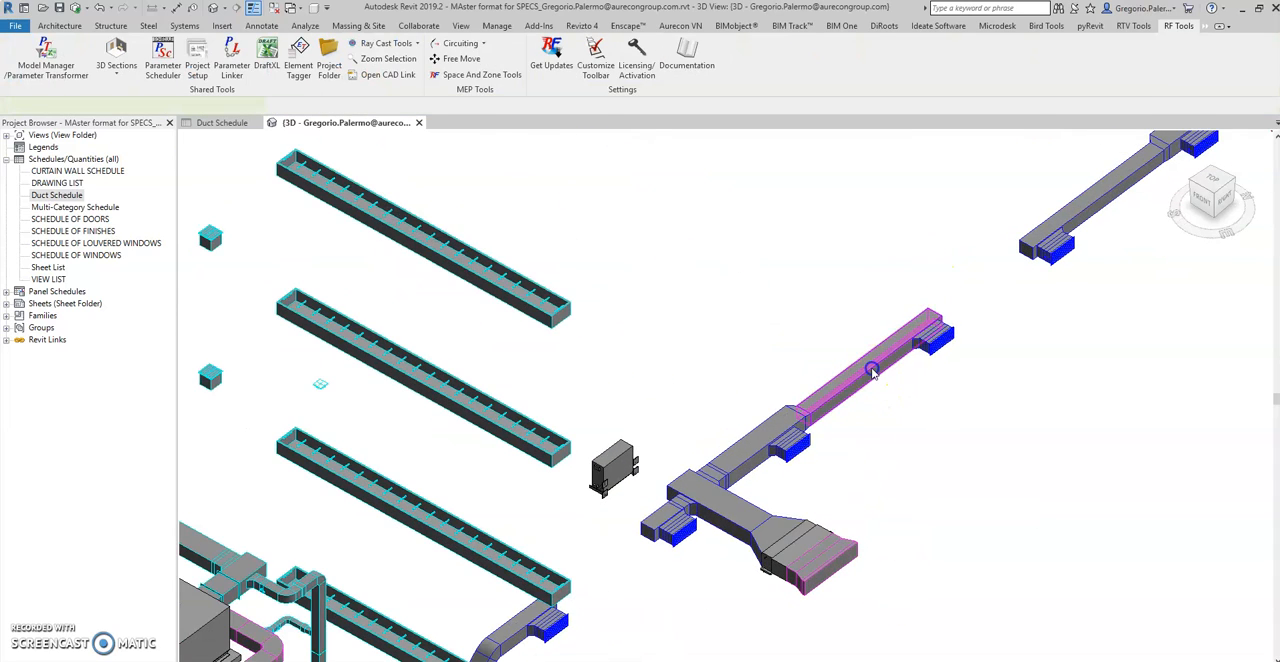
pyautogui.rightClick(872, 371)
pyautogui.click(922, 359)
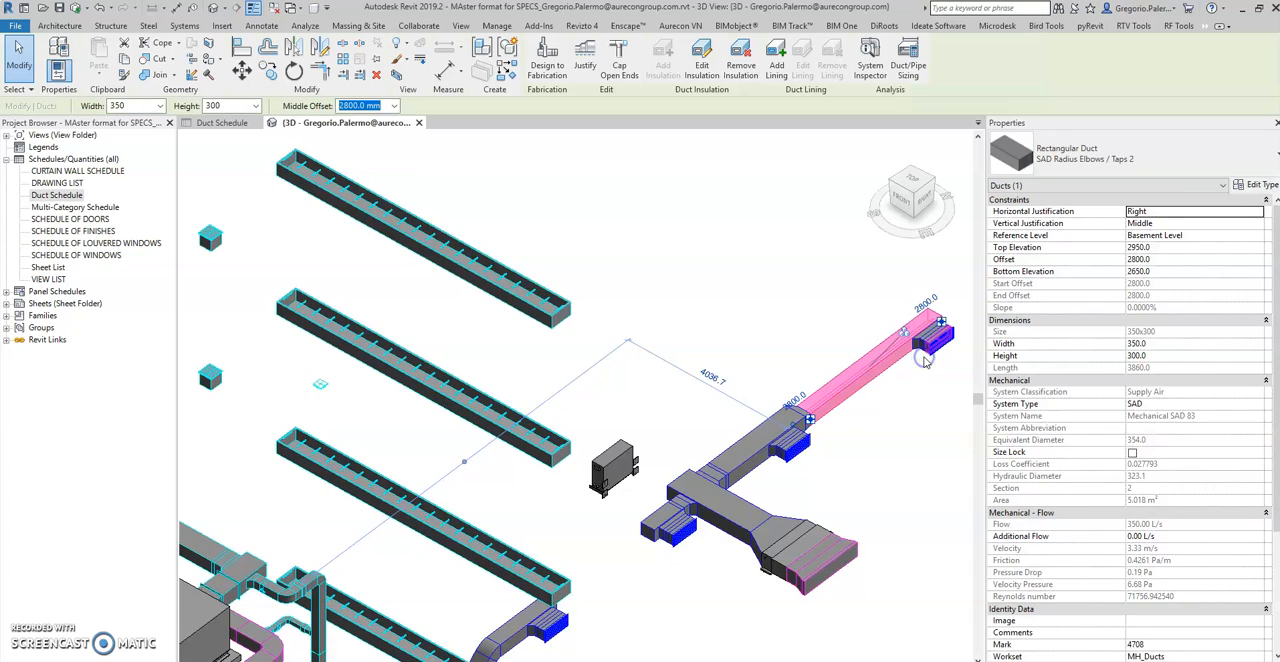
pyautogui.moveTo(909, 391); pyautogui.dragTo(594, 346, button='middle')
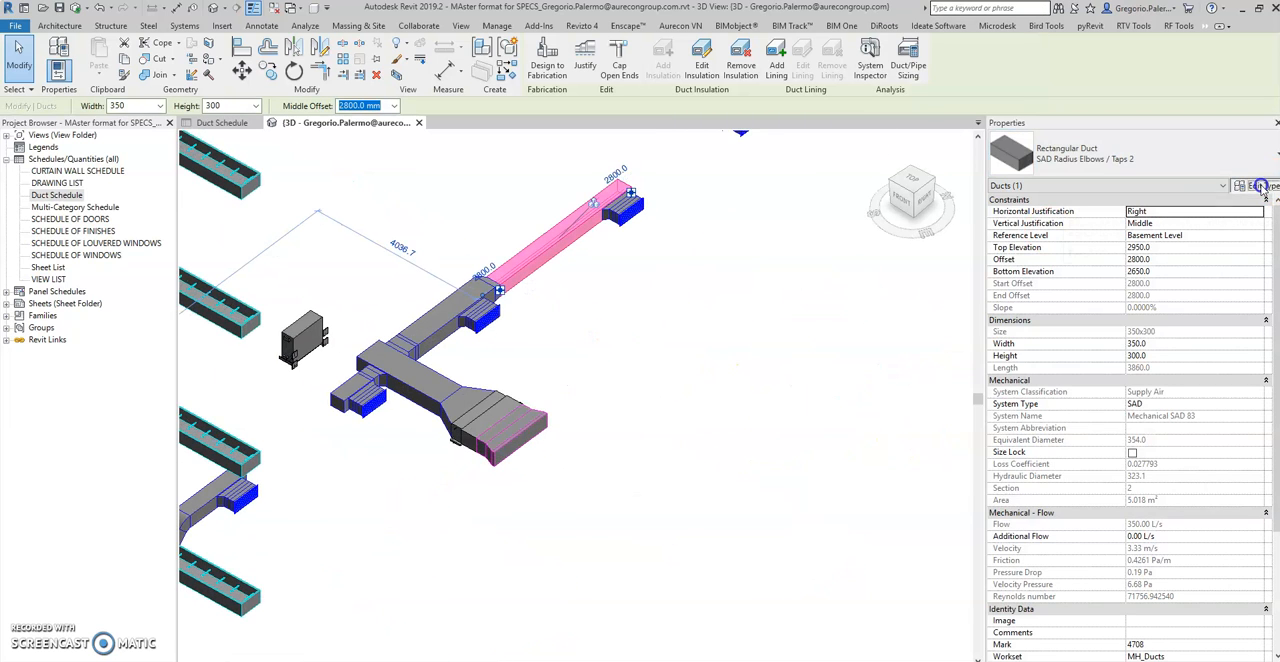
pyautogui.click(1258, 186)
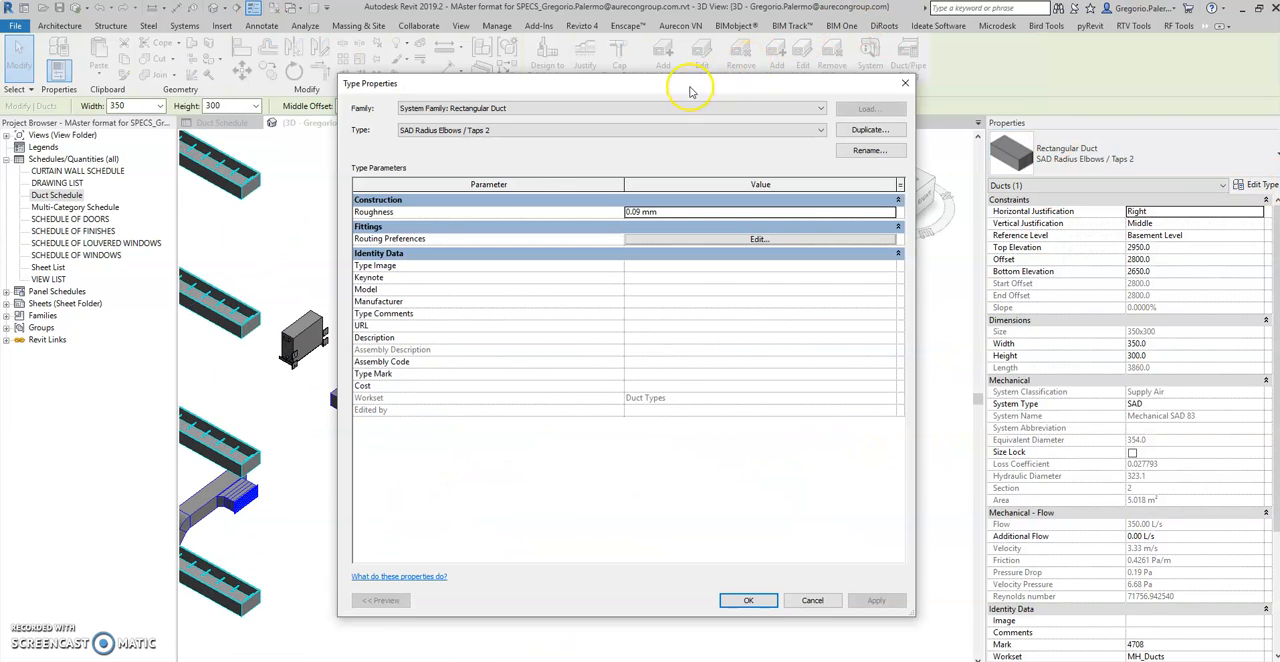
pyautogui.moveTo(689, 92); pyautogui.dragTo(936, 83)
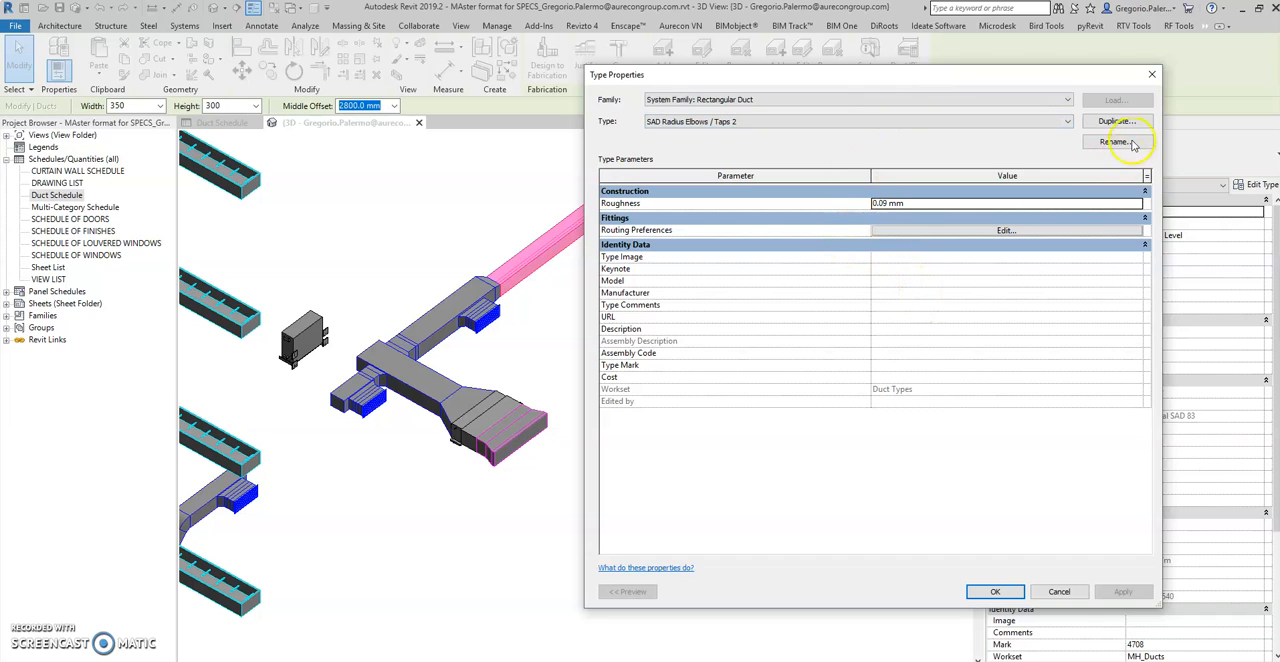
pyautogui.click(1153, 76)
pyautogui.click(774, 430)
pyautogui.scroll(-3, 772, 422)
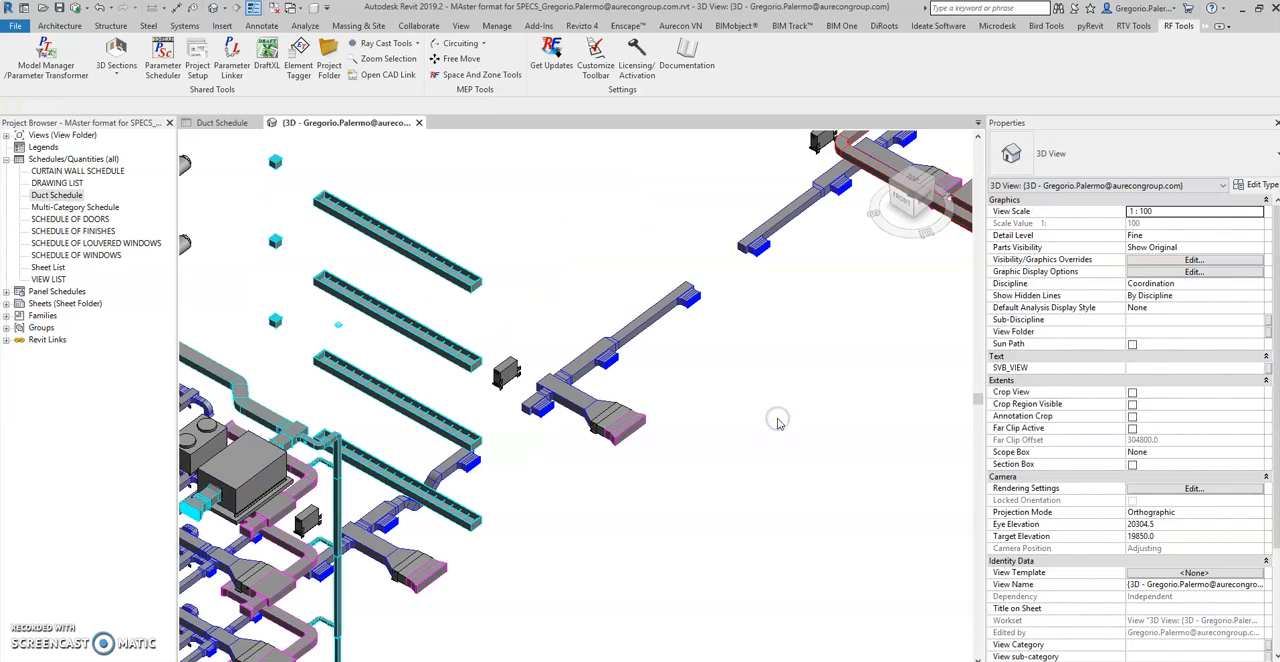
# Check the Duct Schedule for types with a URL, and inspect the URL in an EAD Radius Elbows / Taps duct's type properties in 3D
pyautogui.click(220, 124)
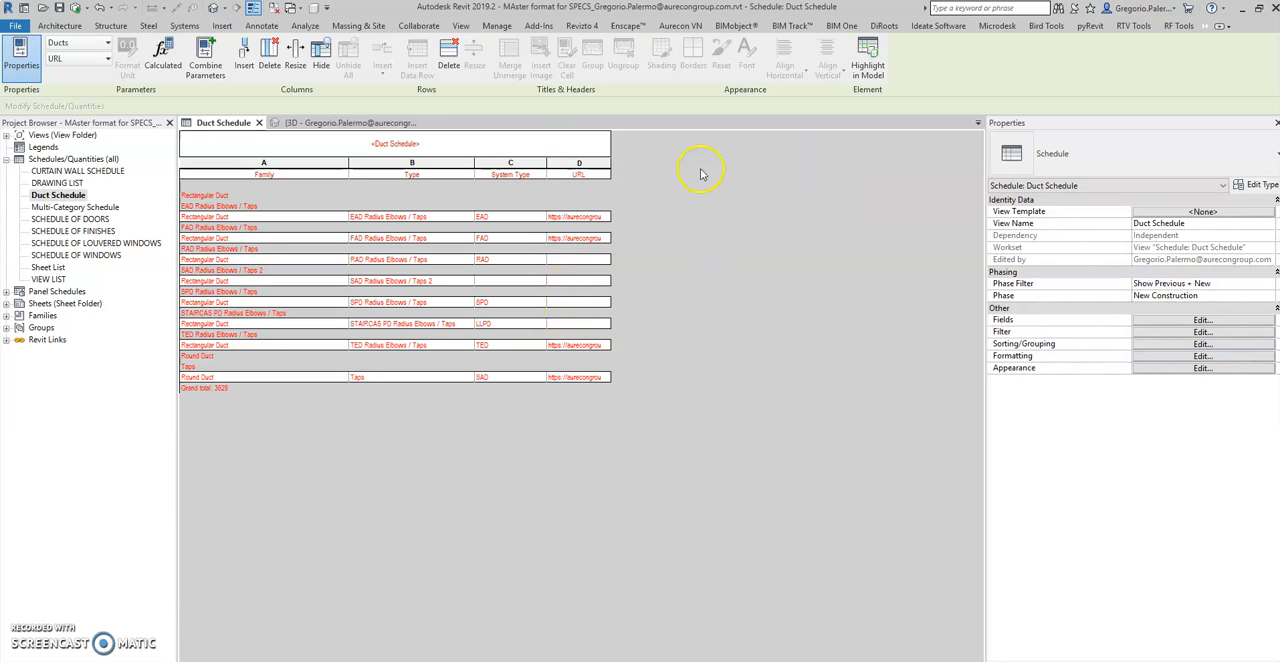
pyautogui.click(312, 124)
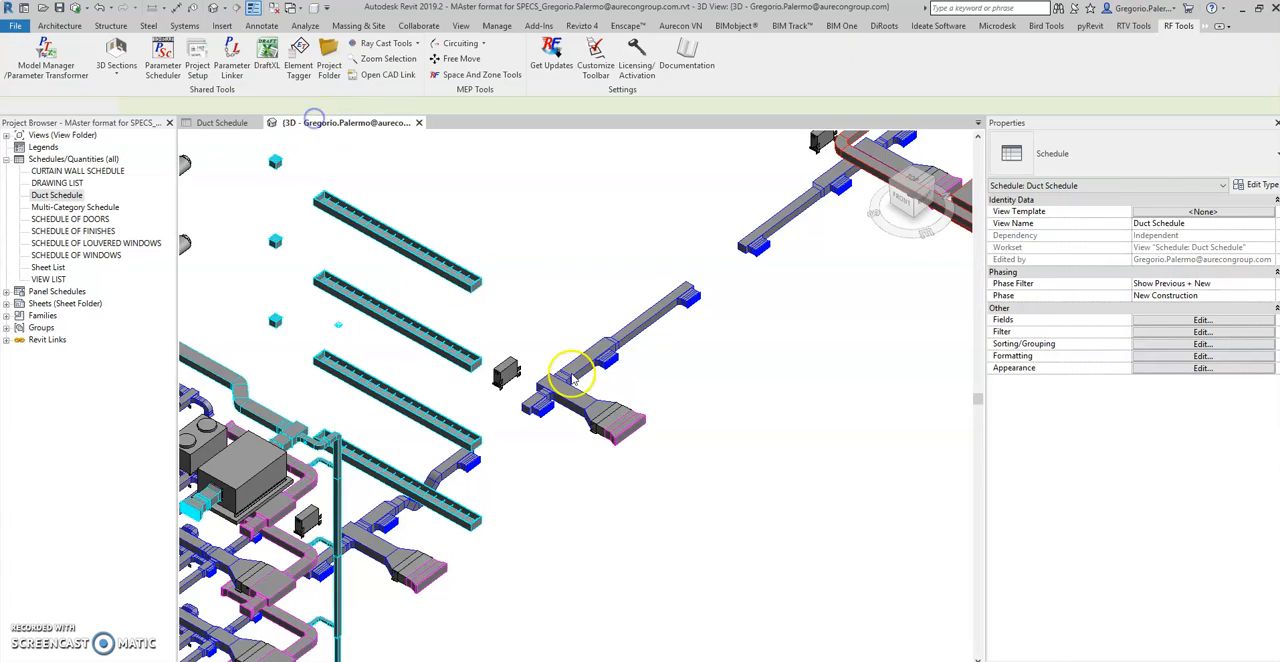
pyautogui.scroll(5, 760, 315)
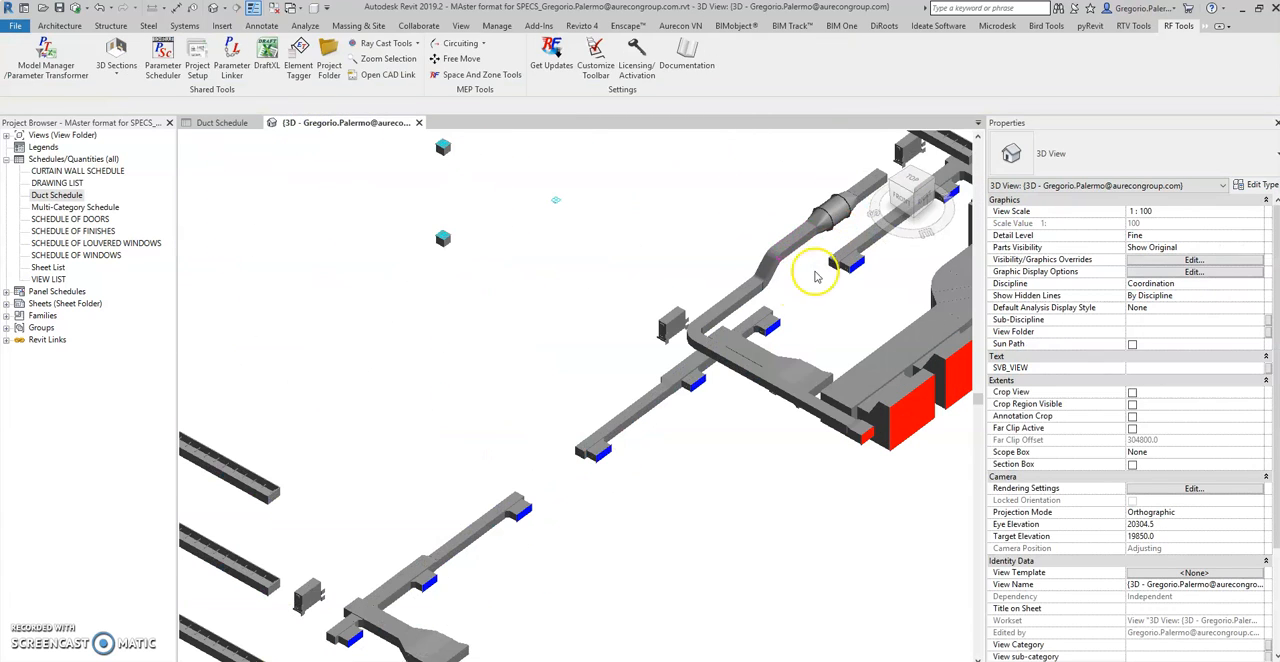
pyautogui.click(774, 274)
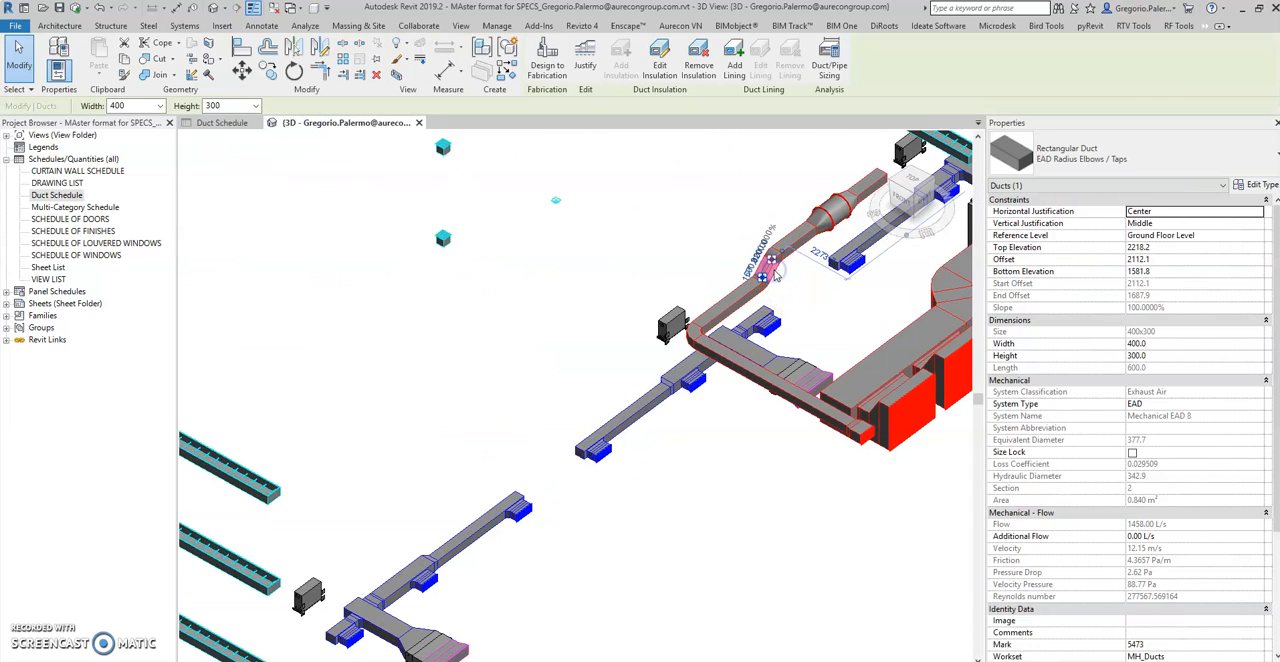
pyautogui.click(720, 455)
pyautogui.moveTo(756, 459); pyautogui.dragTo(585, 452, button='middle')
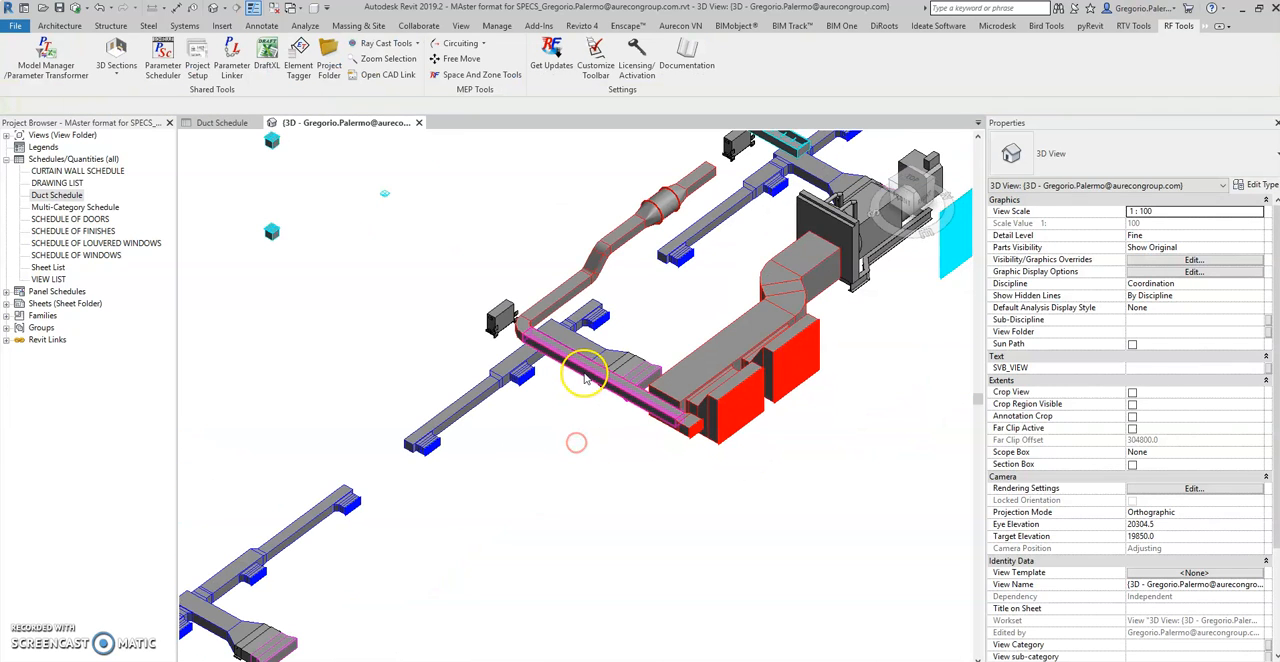
pyautogui.click(584, 376)
pyautogui.click(1248, 186)
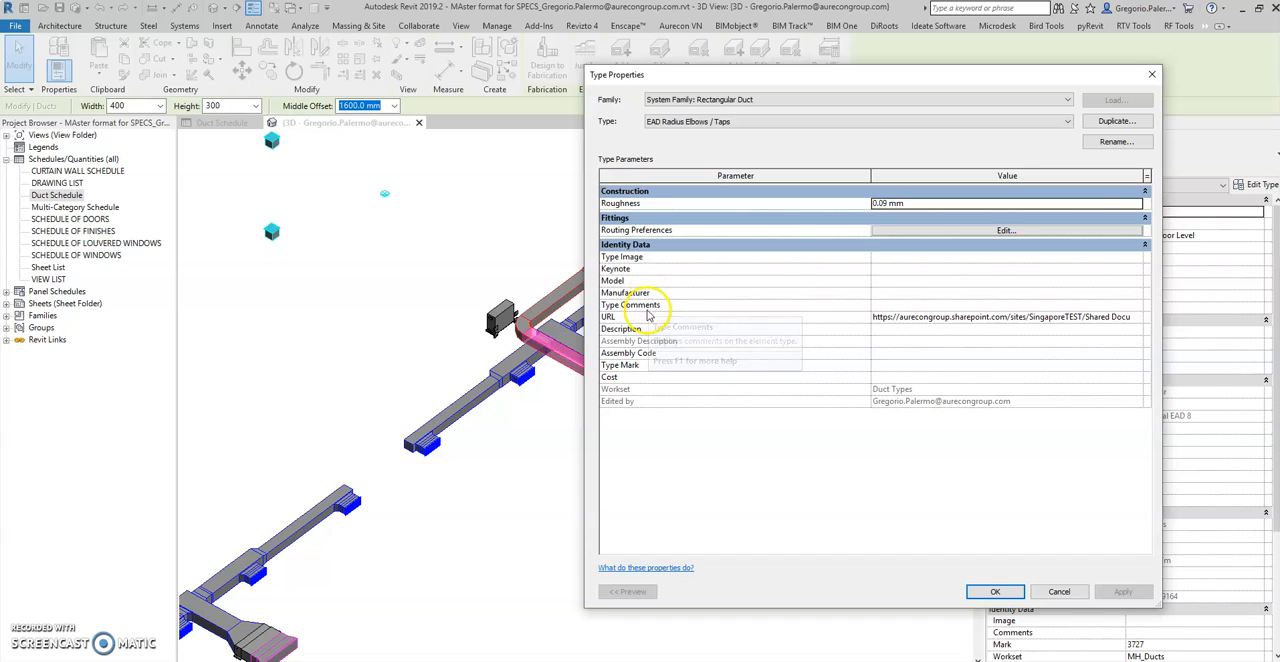
# Open the specification linked in the EAD Radius Elbows / Taps URL, review it, then return to Revit and close the type properties
pyautogui.click(1139, 318)
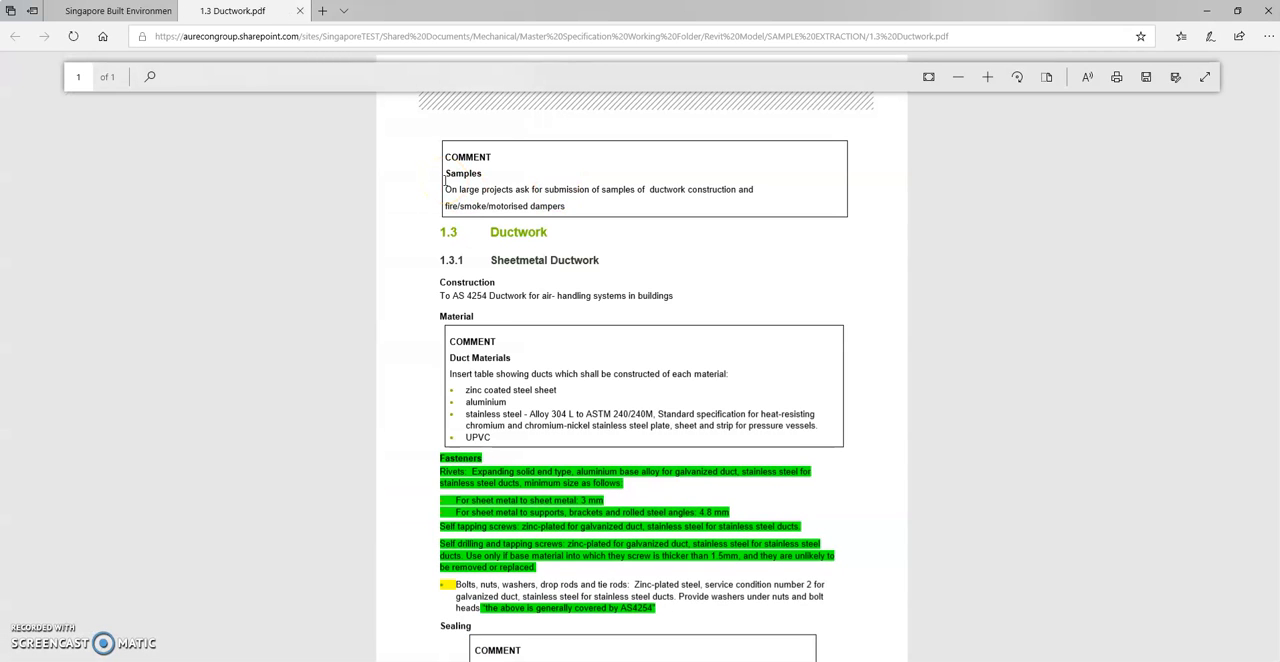
pyautogui.scroll(-2, 523, 451)
pyautogui.scroll(1, 527, 452)
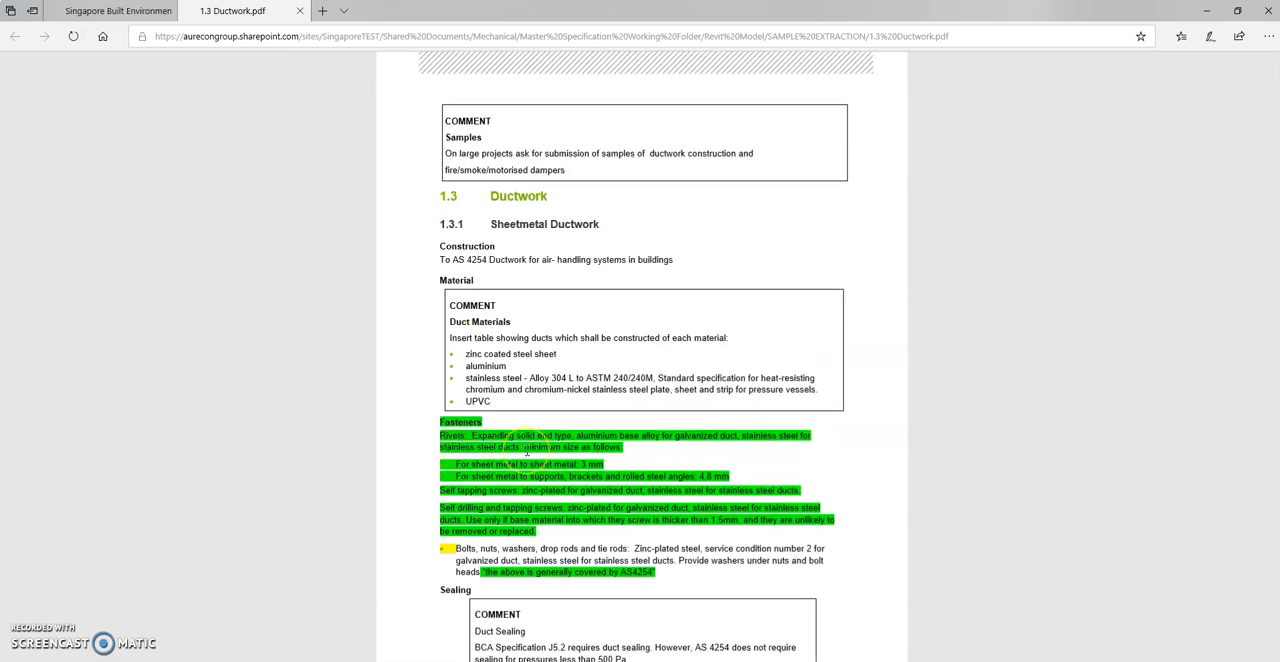
pyautogui.scroll(1, 527, 452)
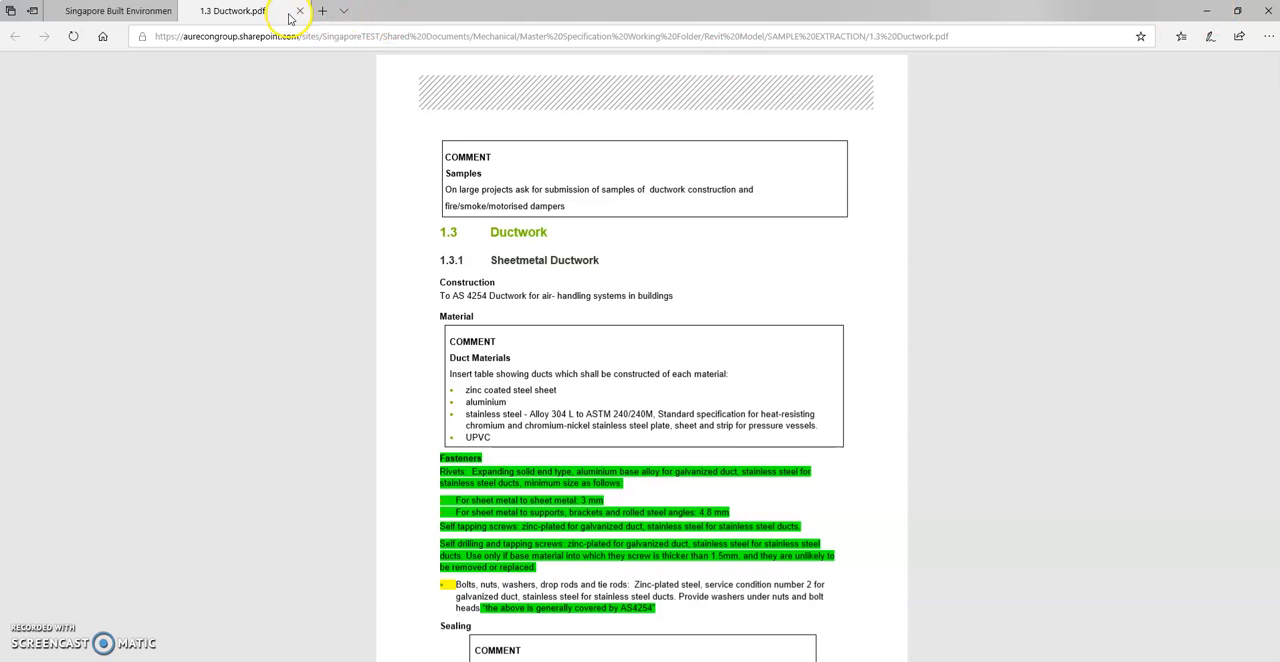
pyautogui.click(1207, 10)
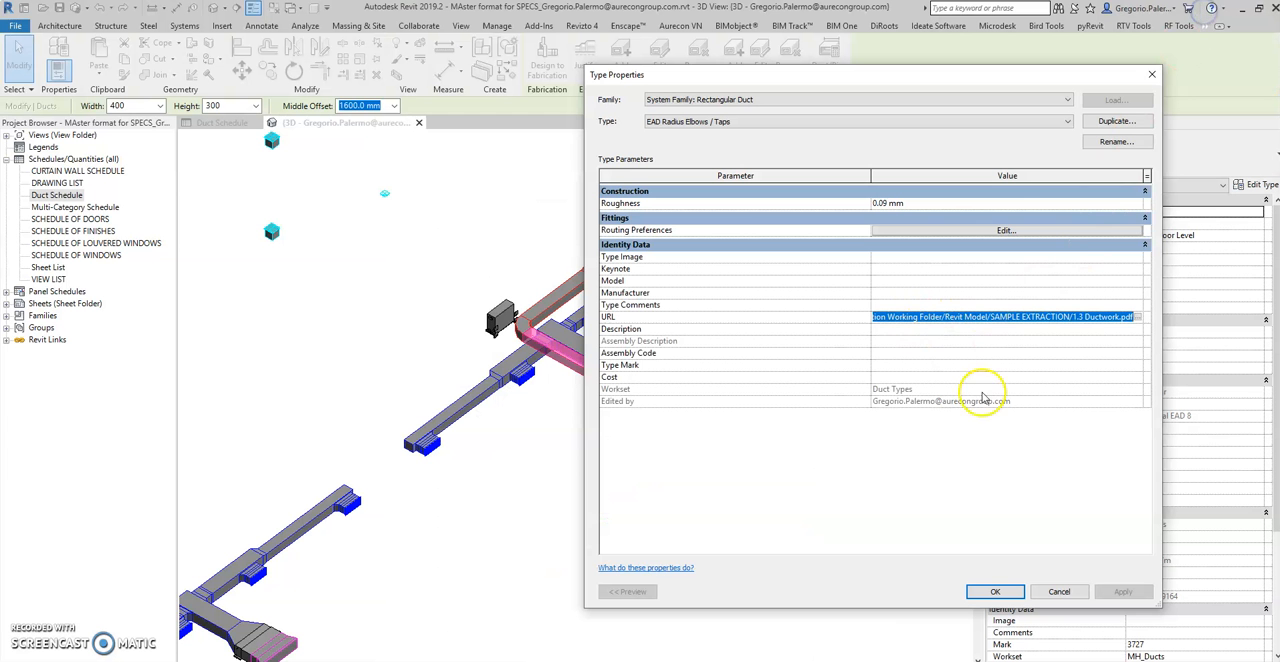
pyautogui.click(1057, 592)
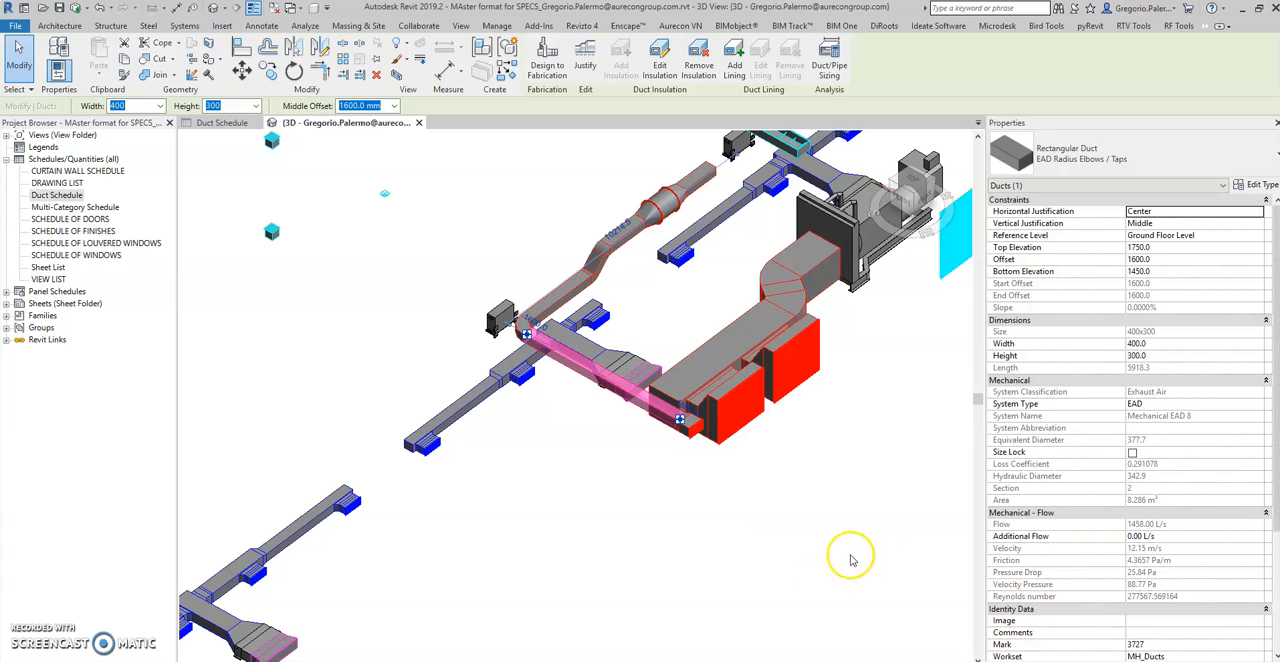
# Check the URL field in the type properties of a return air duct, RAD Radius Elbows / Taps, on the third floor
pyautogui.click(730, 502)
pyautogui.moveTo(596, 459); pyautogui.dragTo(515, 530, button='middle')
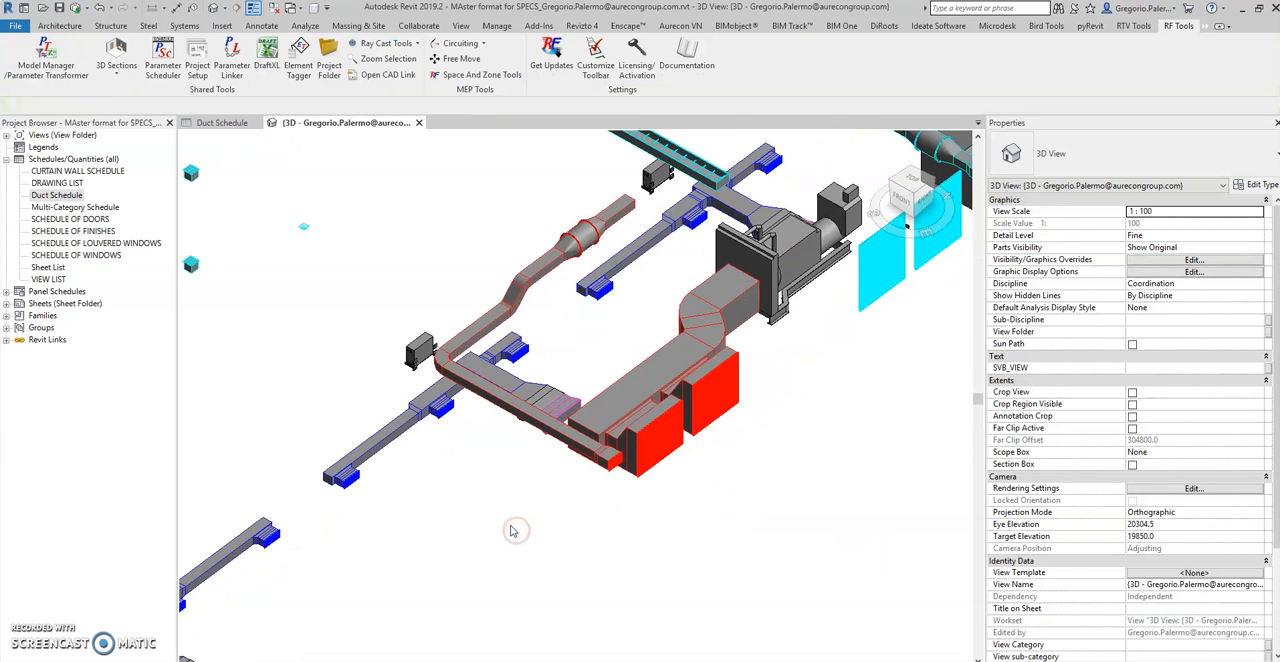
pyautogui.moveTo(838, 491); pyautogui.dragTo(775, 524, button='middle')
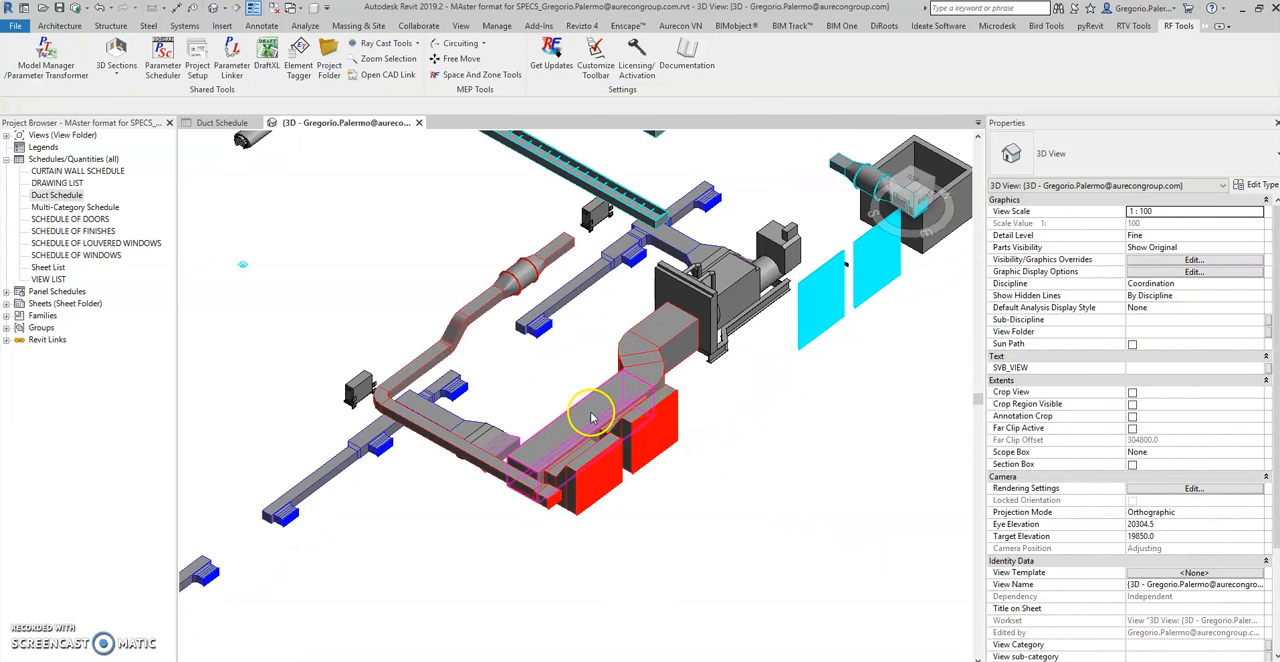
pyautogui.scroll(-3, 692, 442)
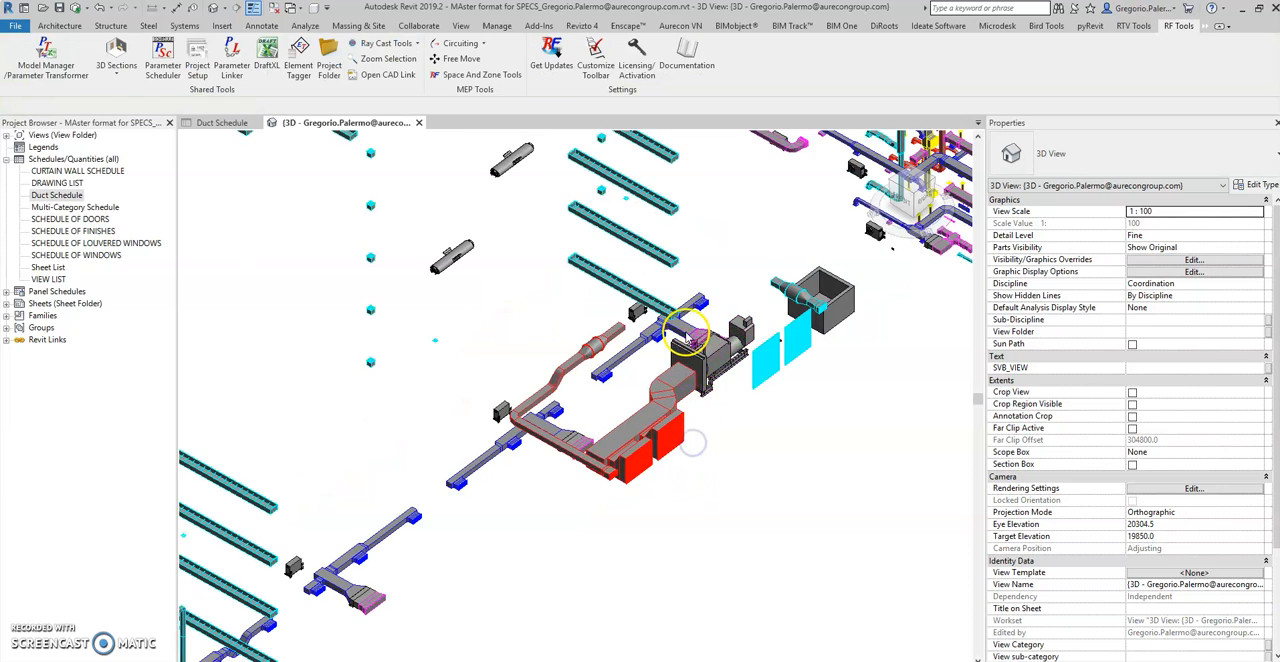
pyautogui.scroll(3, 688, 334)
pyautogui.scroll(-4, 739, 368)
pyautogui.moveTo(739, 368); pyautogui.dragTo(549, 566, button='middle')
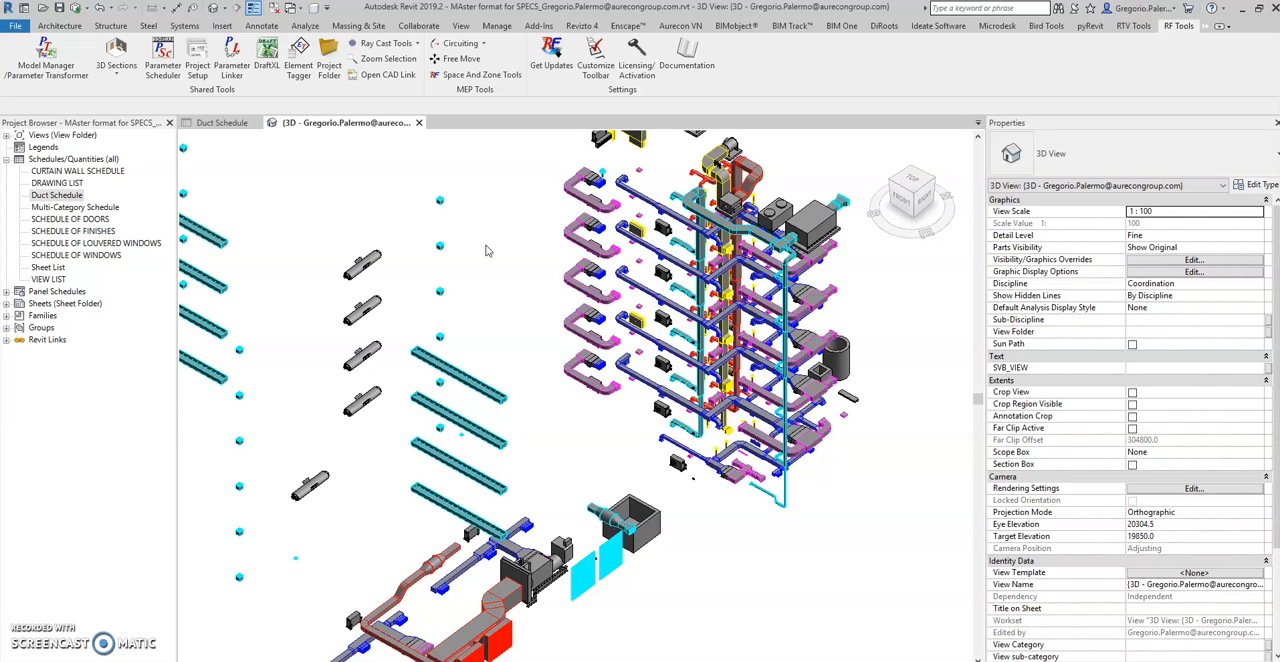
pyautogui.scroll(5, 597, 200)
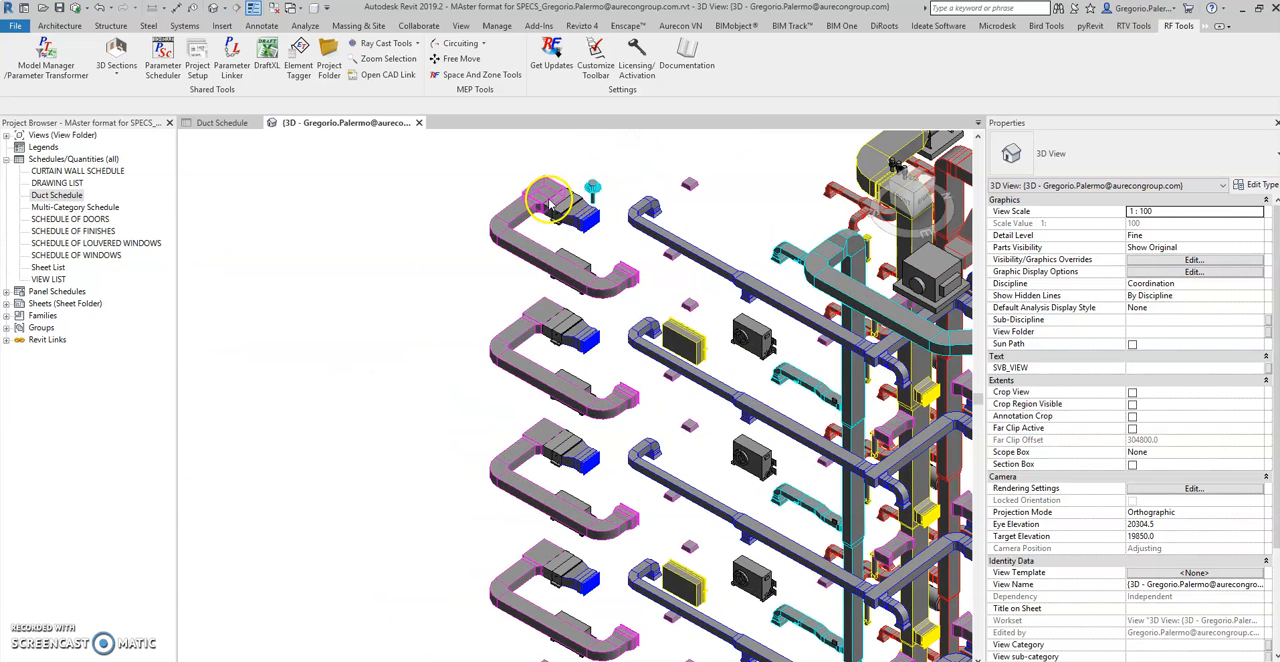
pyautogui.moveTo(425, 305); pyautogui.dragTo(354, 372, button='middle')
pyautogui.scroll(2, 464, 309)
pyautogui.click(460, 312)
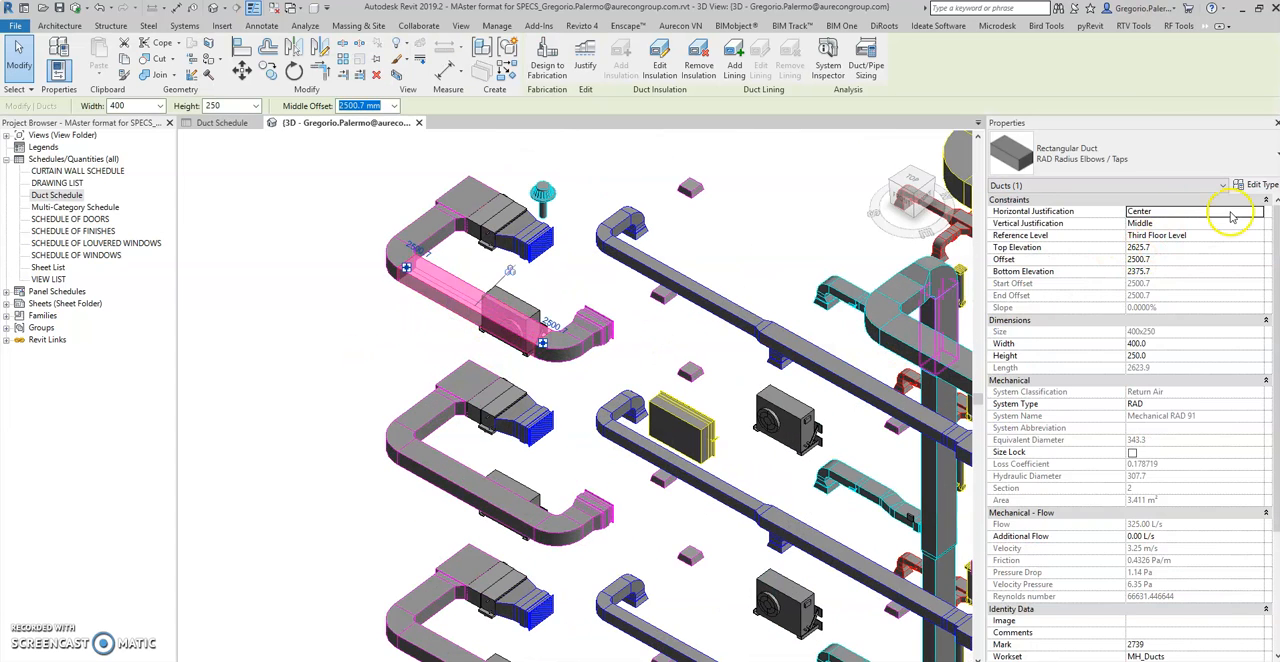
pyautogui.click(1248, 192)
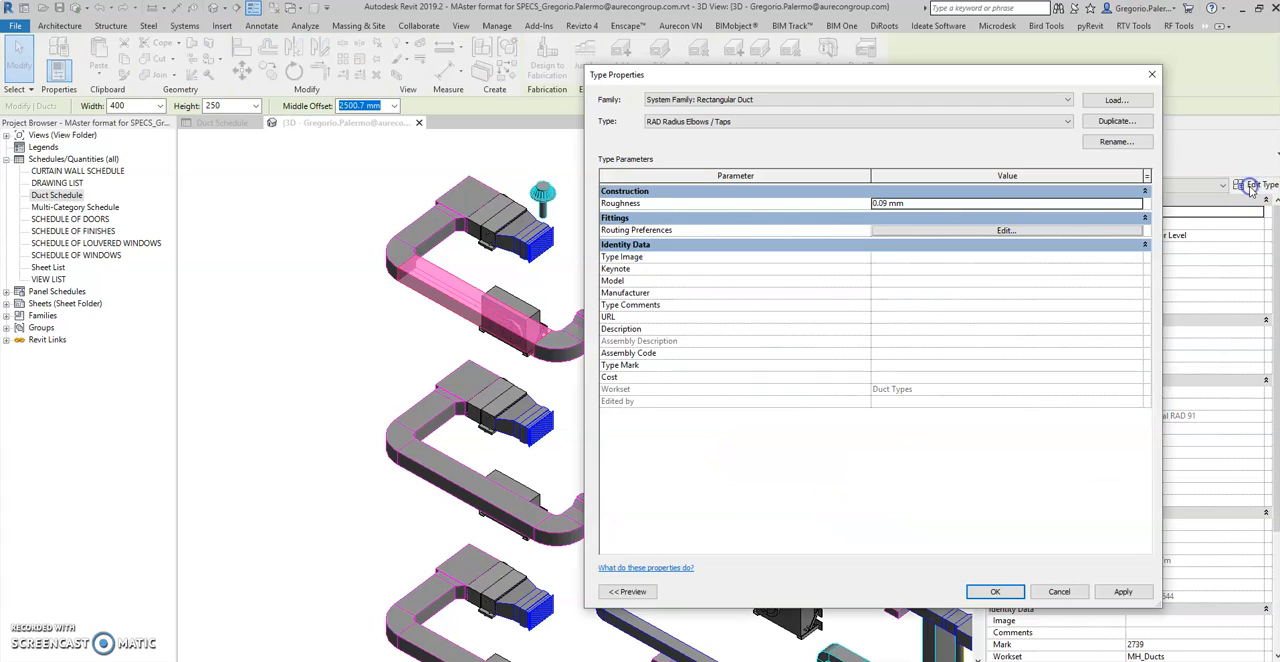
pyautogui.click(1152, 74)
# Check the Duct Schedule's URL column for types with a linked specification, and return to the 3D view
pyautogui.click(258, 226)
pyautogui.click(368, 195)
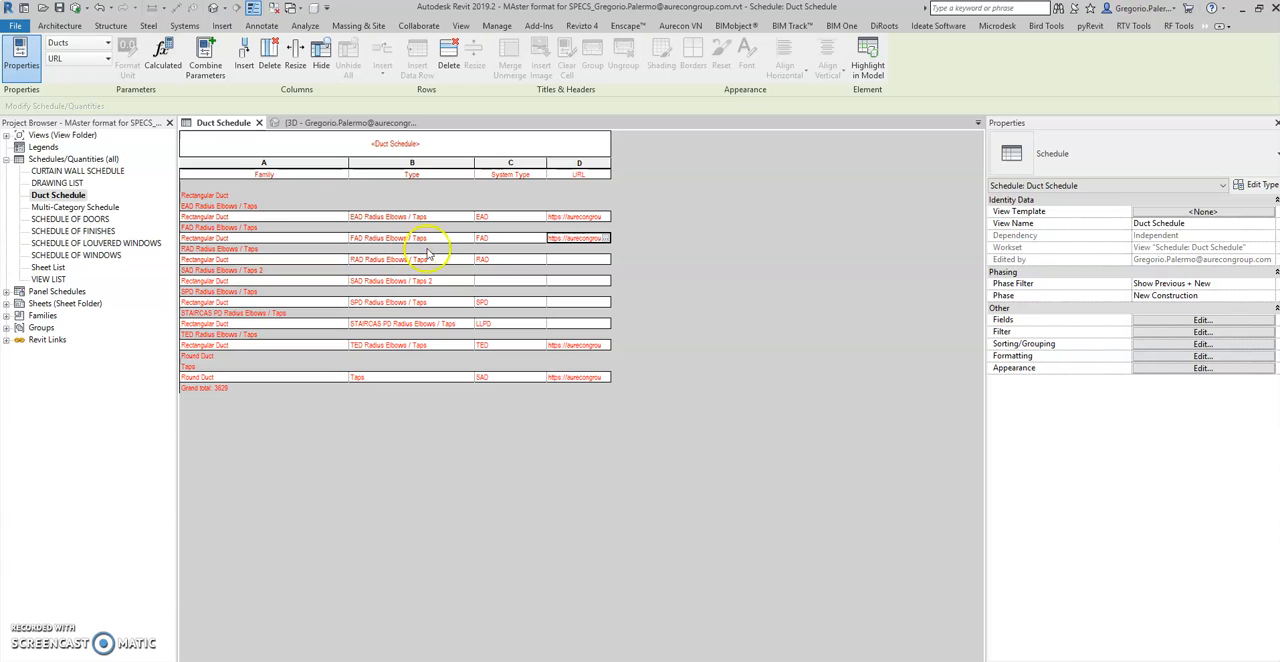
pyautogui.click(390, 123)
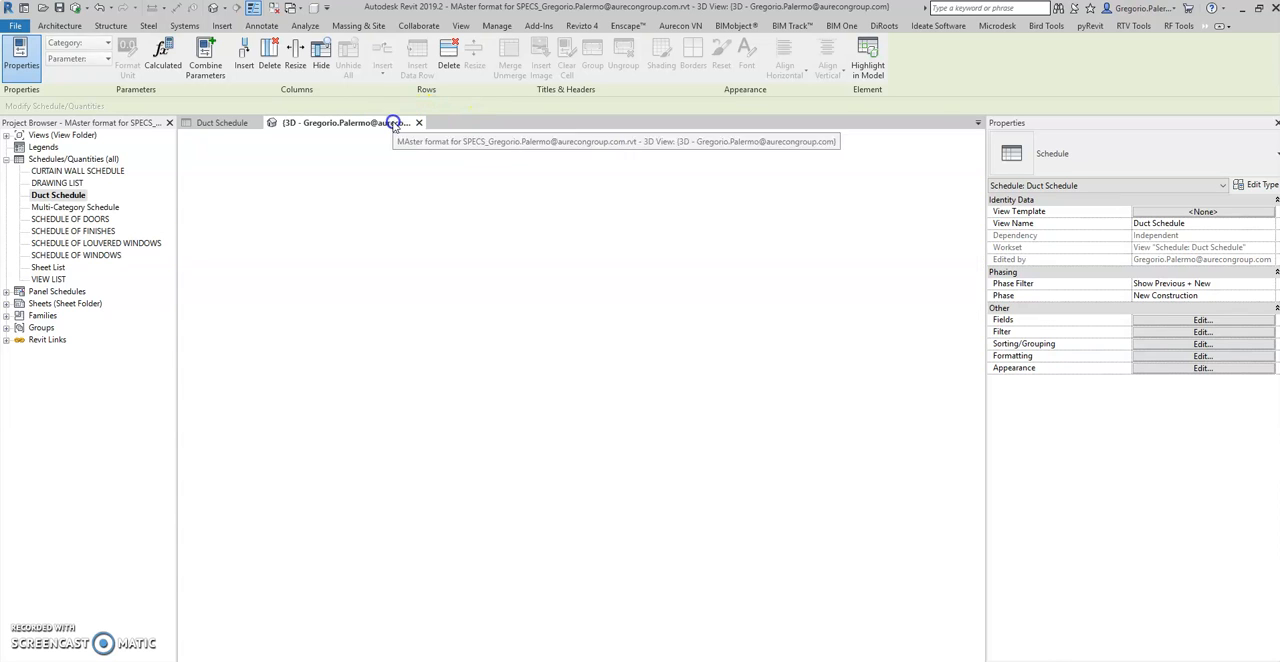
# Open the 1.2 Quality.pdf link from the type properties of a vertical FAD Radius Elbows / Taps duct
pyautogui.scroll(-5, 543, 268)
pyautogui.keyDown('shift'); pyautogui.moveTo(543, 271); pyautogui.dragTo(530, 335, button='middle'); pyautogui.keyUp('shift')
pyautogui.scroll(5, 530, 334)
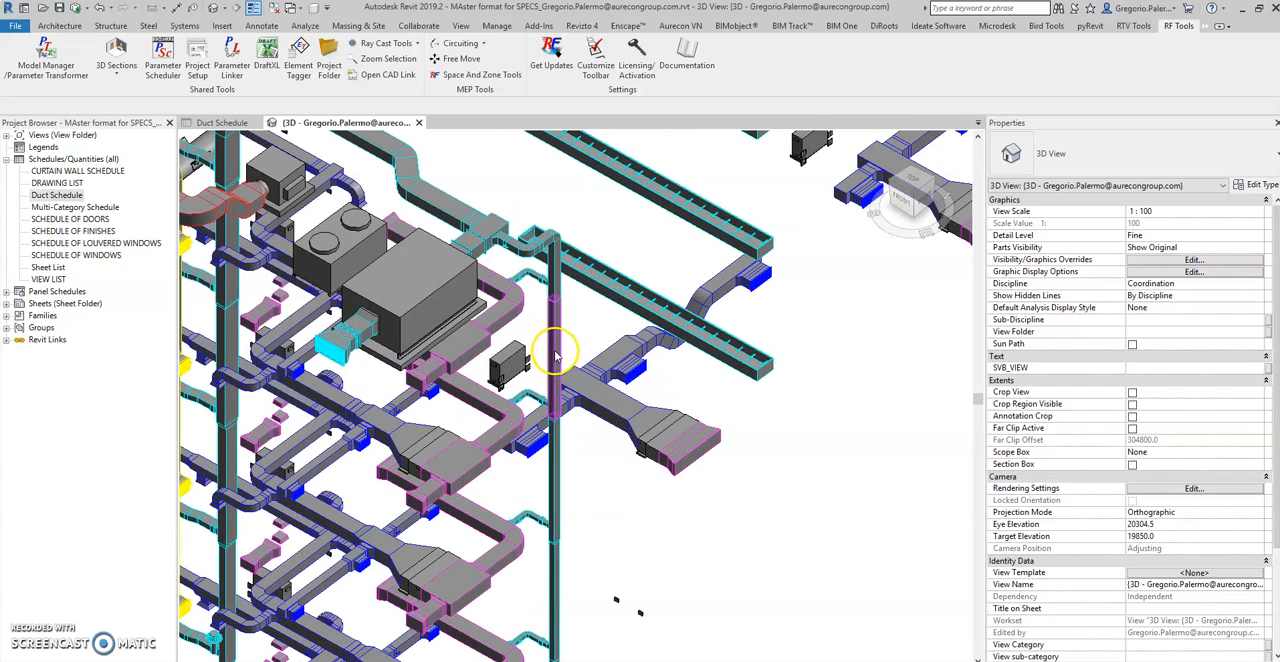
pyautogui.click(1254, 185)
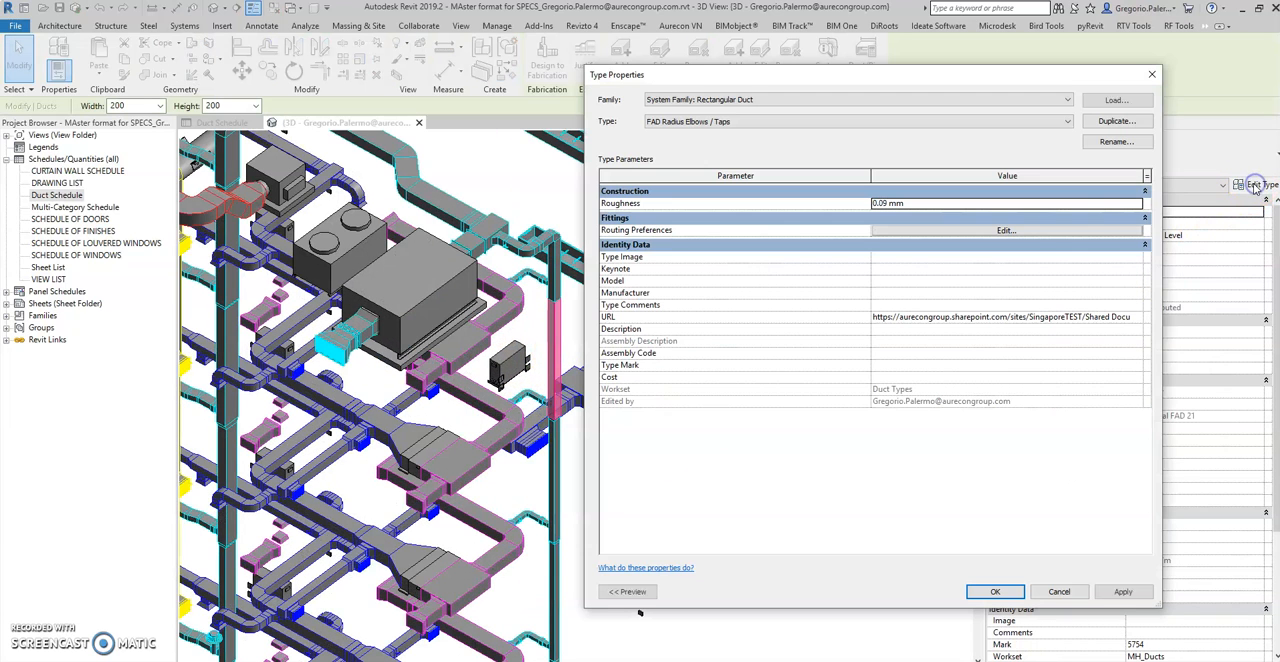
pyautogui.click(1133, 316)
pyautogui.click(1137, 317)
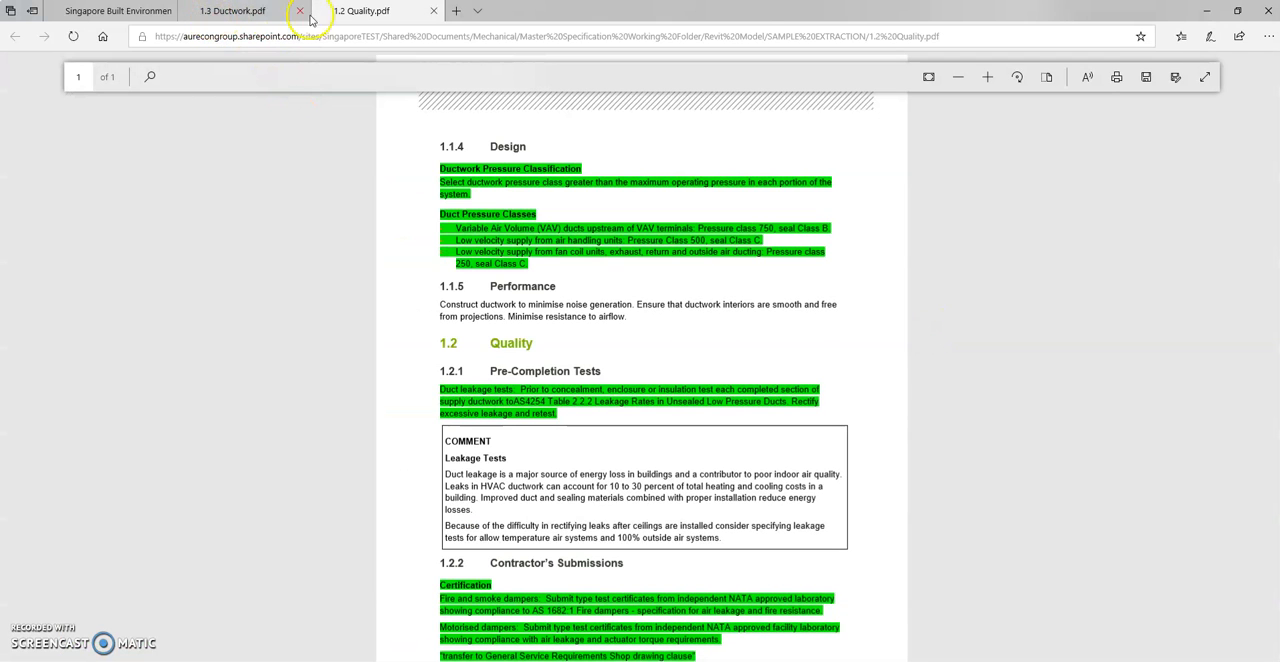
# Close the 1.3 Ductwork.pdf and 1.2 Quality.pdf pages, leaving only the SharePoint library open
pyautogui.click(238, 14)
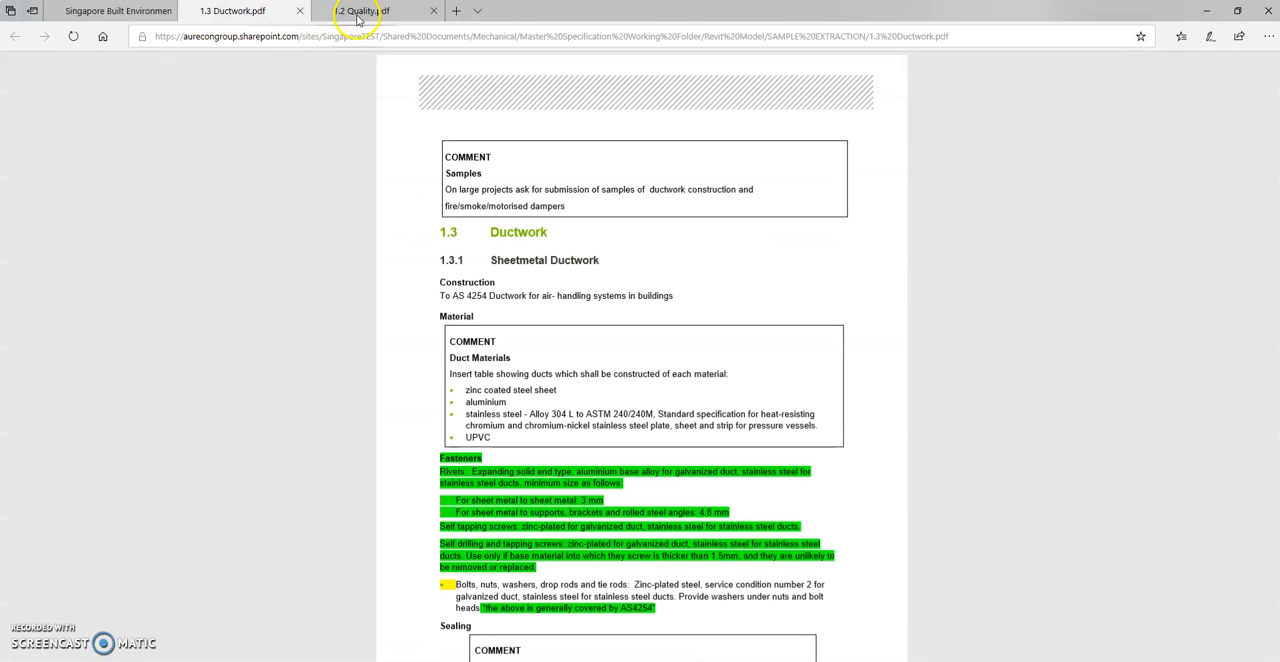
pyautogui.click(301, 12)
pyautogui.click(301, 12)
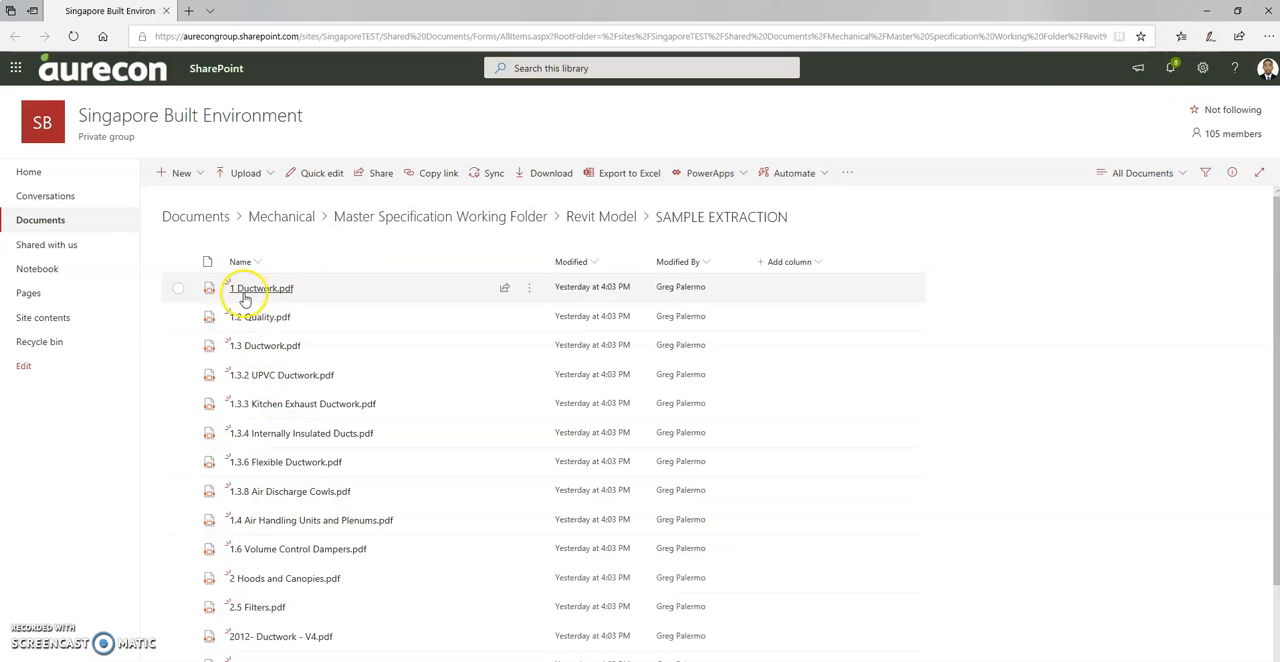
# Look through the specification files in the SharePoint SAMPLE EXTRACTION folder, and switch back to Revit
pyautogui.moveTo(284, 352)
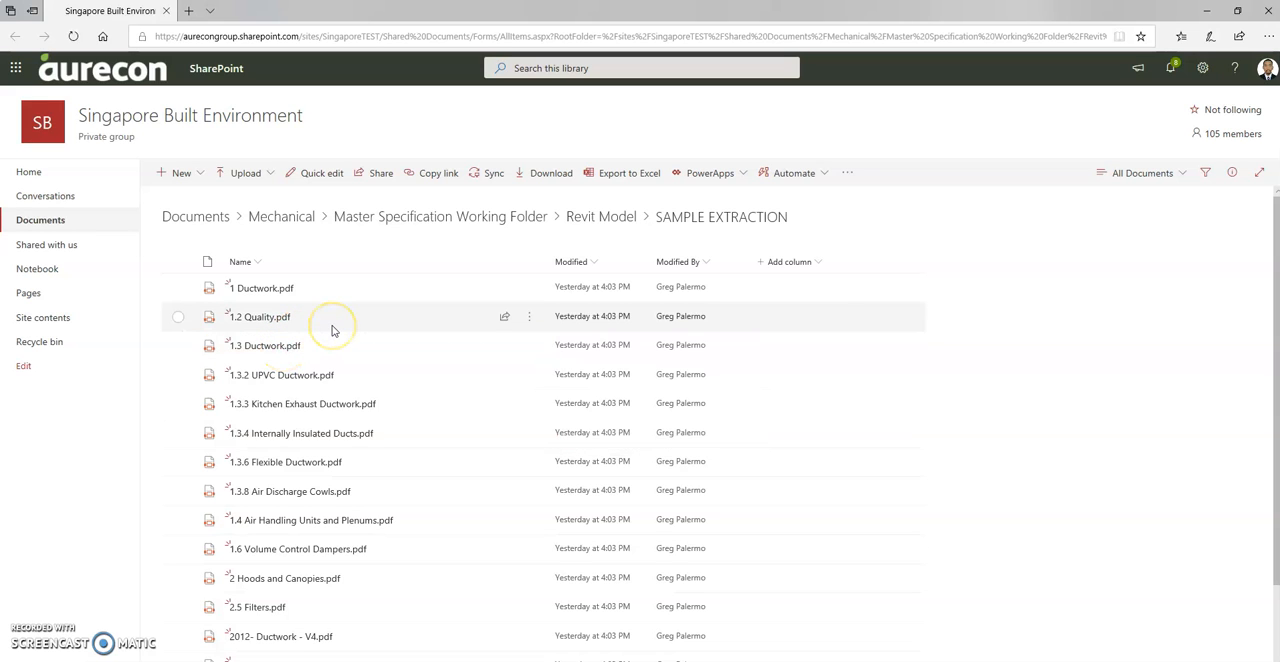
pyautogui.scroll(-3, 333, 331)
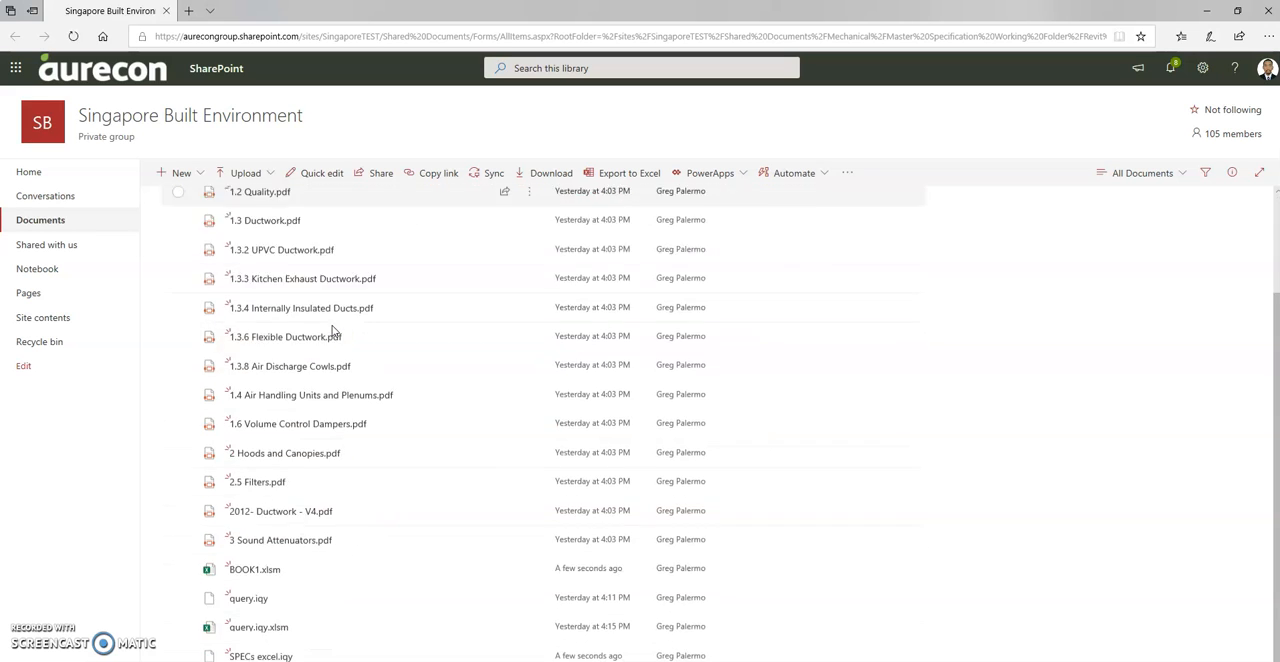
pyautogui.scroll(3, 333, 331)
pyautogui.click(409, 300)
pyautogui.click(1186, 40)
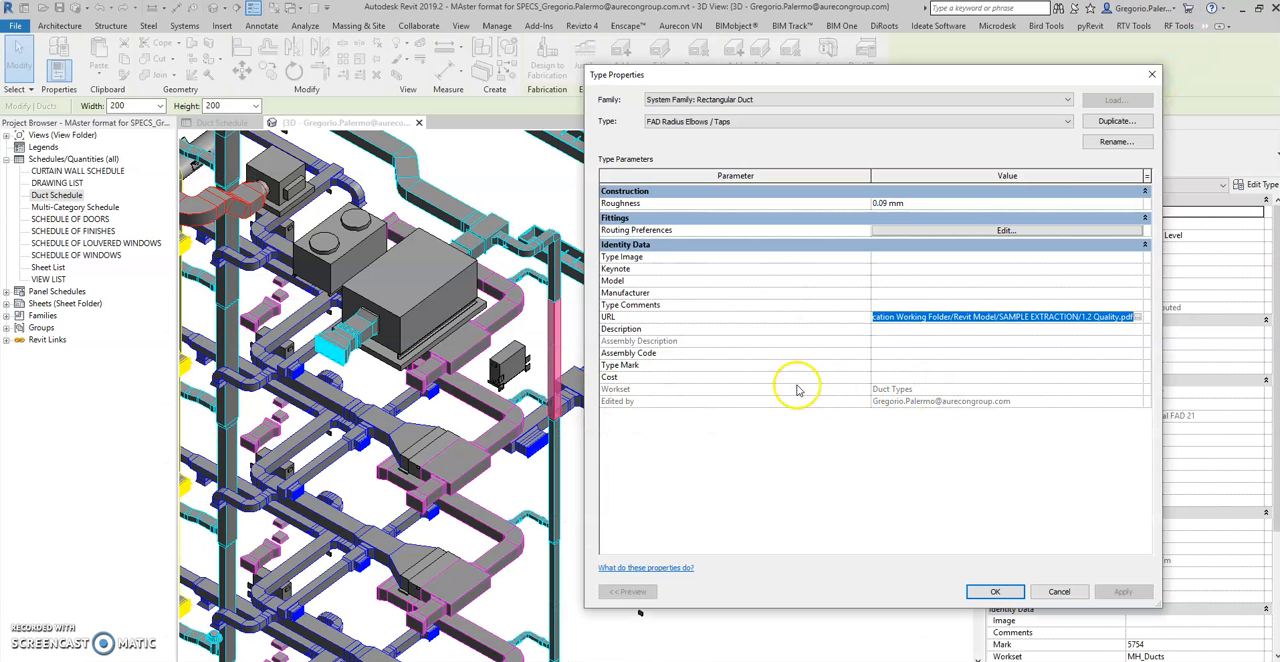
# Close the FAD duct's type properties, check the remaining linked types in the Duct Schedule, and return to the 3D view
pyautogui.click(1151, 76)
pyautogui.click(771, 563)
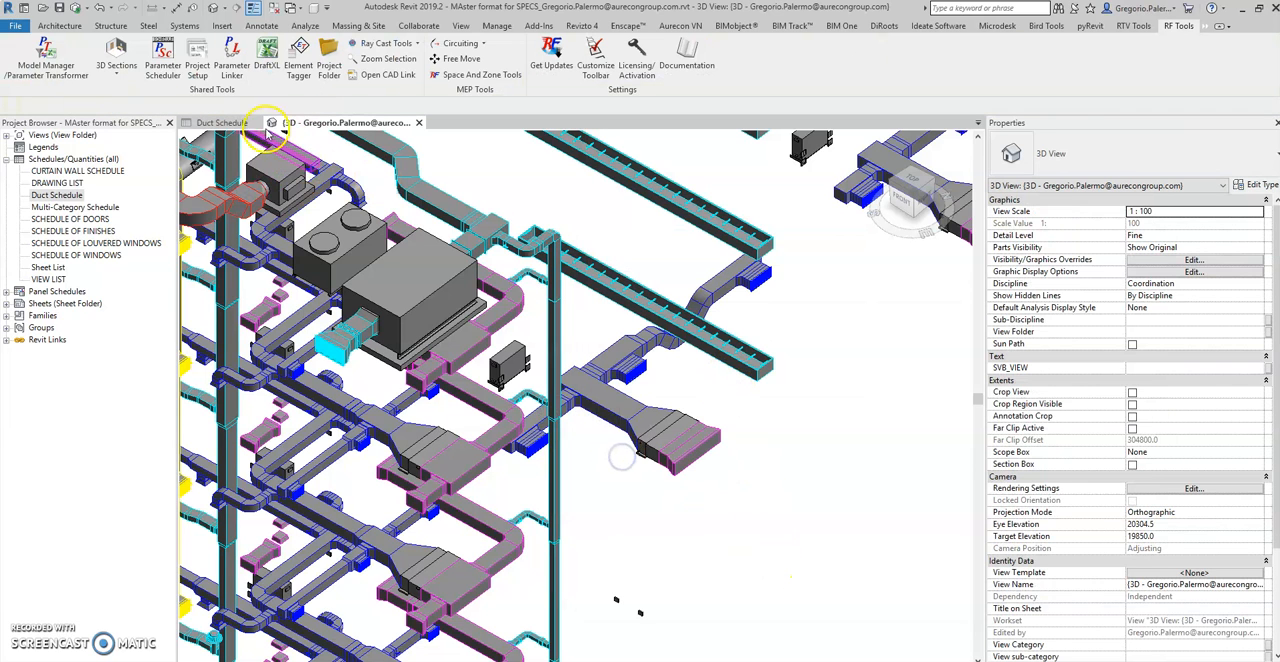
pyautogui.click(230, 122)
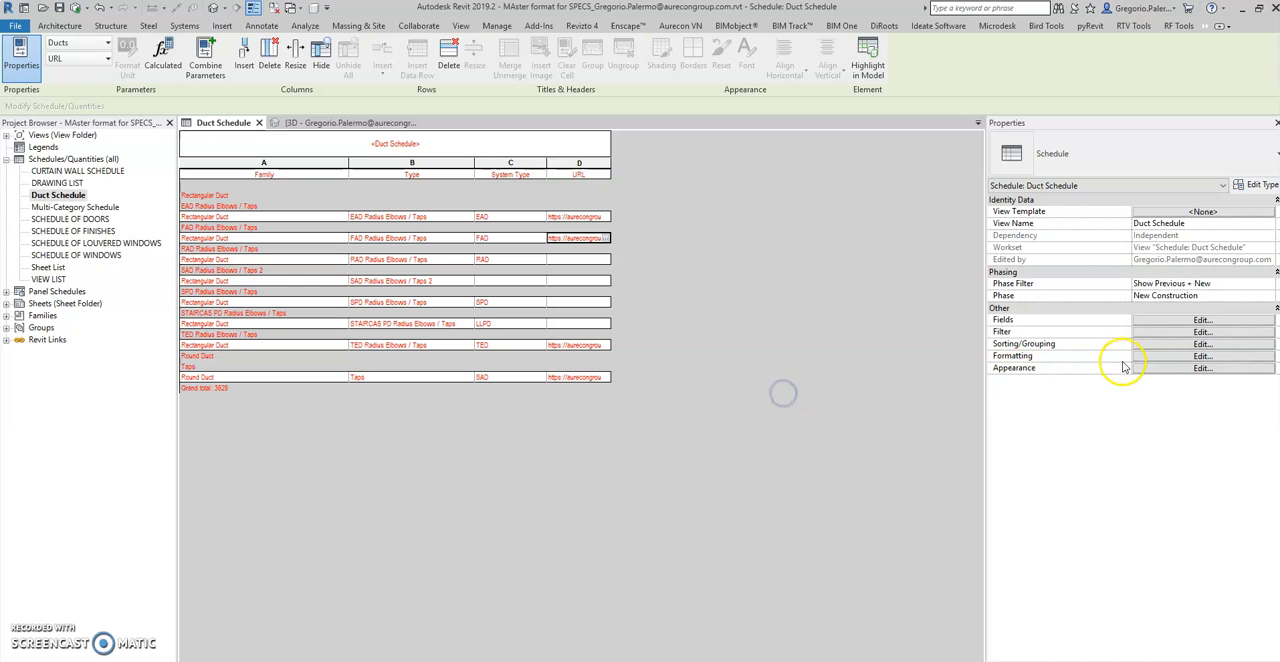
pyautogui.click(318, 122)
# Hide all duct filters in the 3D view's visibility overrides except the M-AC toilet exhaust duct filter
pyautogui.scroll(-3, 773, 402)
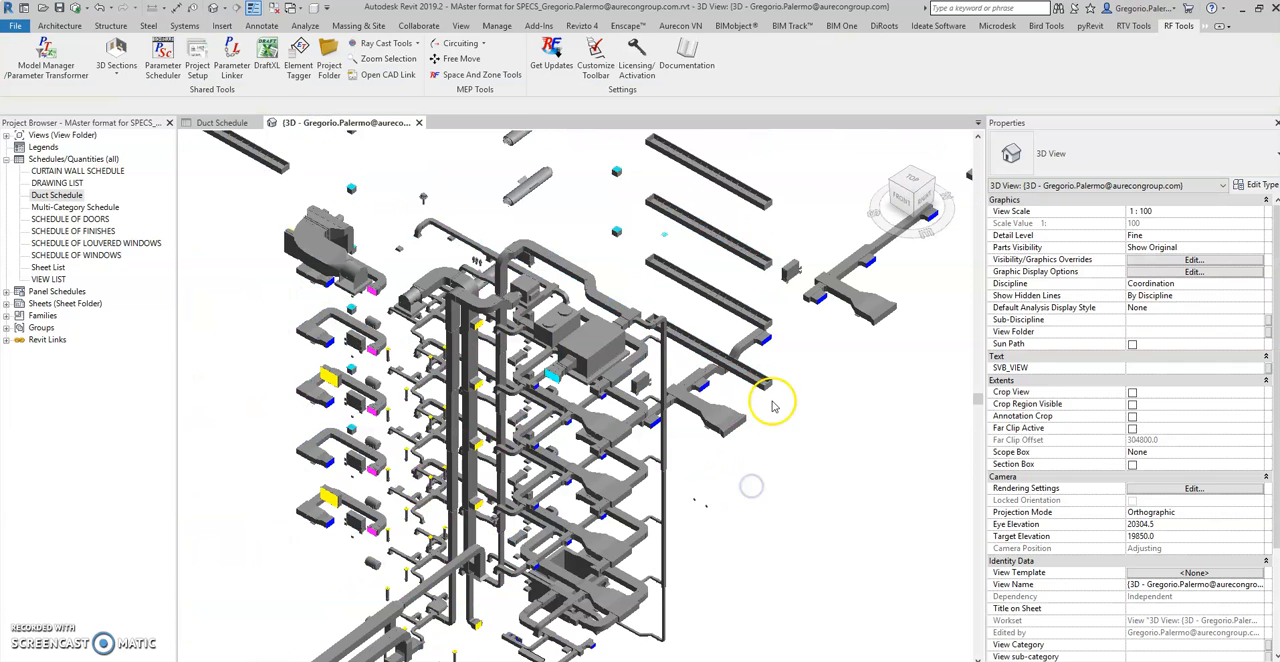
pyautogui.scroll(1, 308, 374)
pyautogui.moveTo(305, 374); pyautogui.dragTo(519, 333, button='middle')
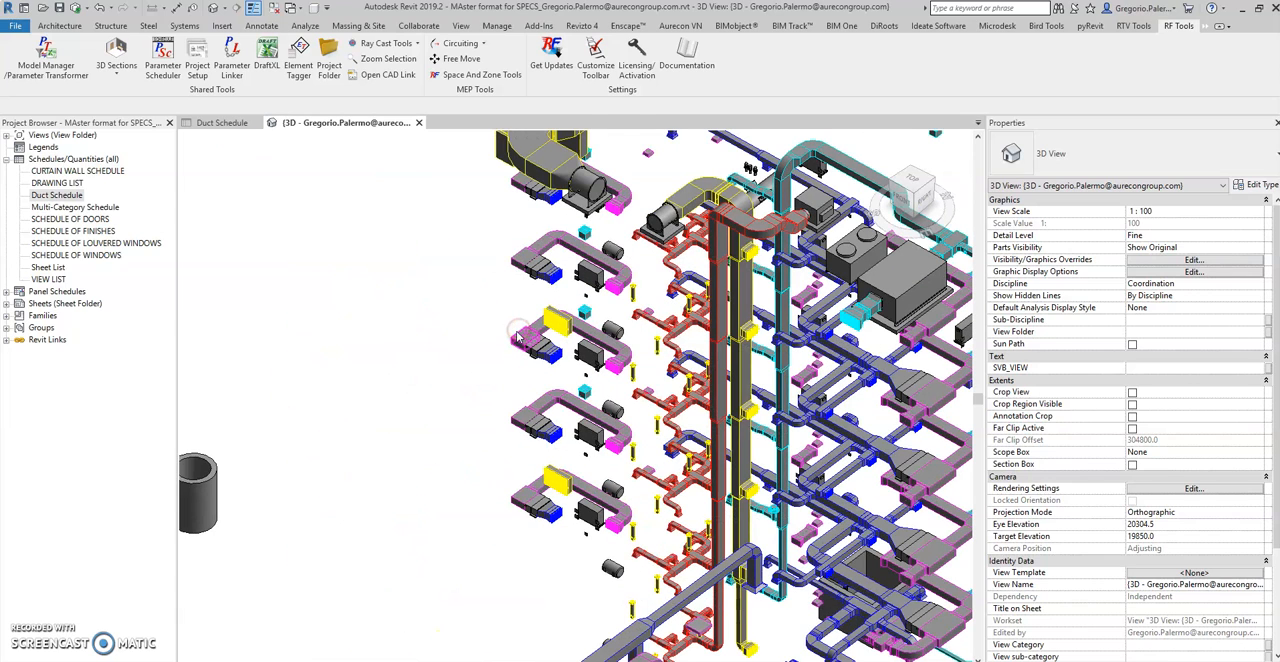
pyautogui.press('v')
pyautogui.press('g')
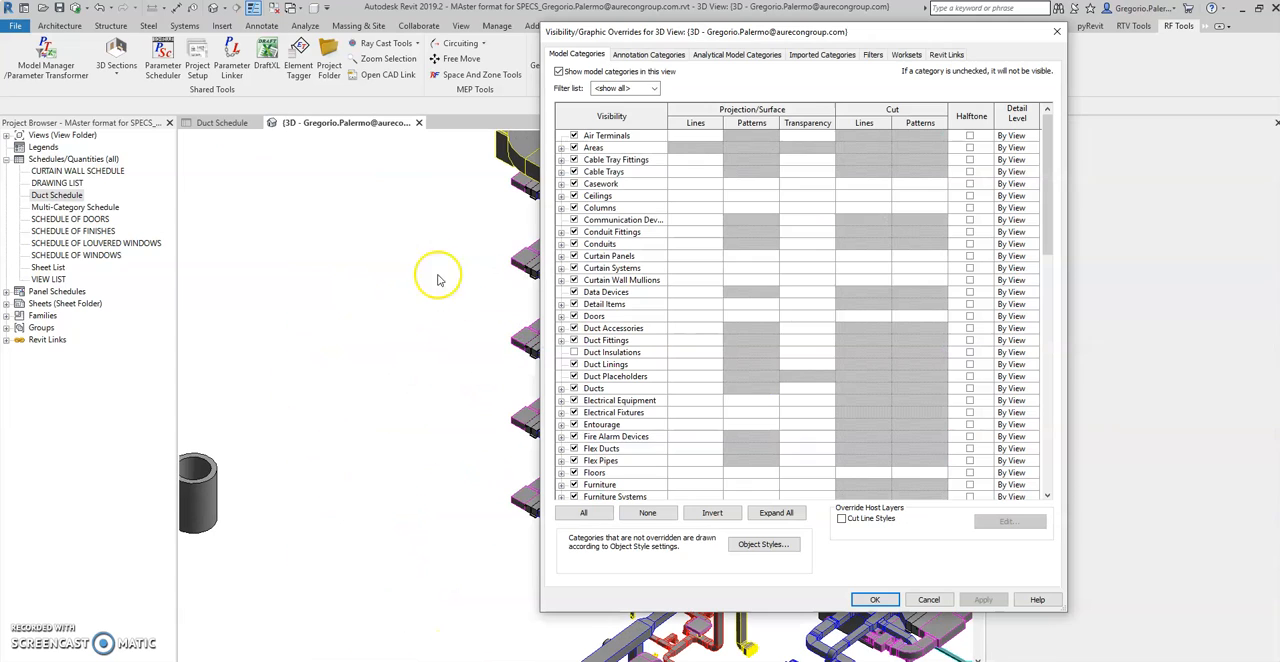
pyautogui.click(873, 54)
pyautogui.click(691, 115)
pyautogui.click(691, 127)
pyautogui.click(691, 139)
pyautogui.click(691, 151)
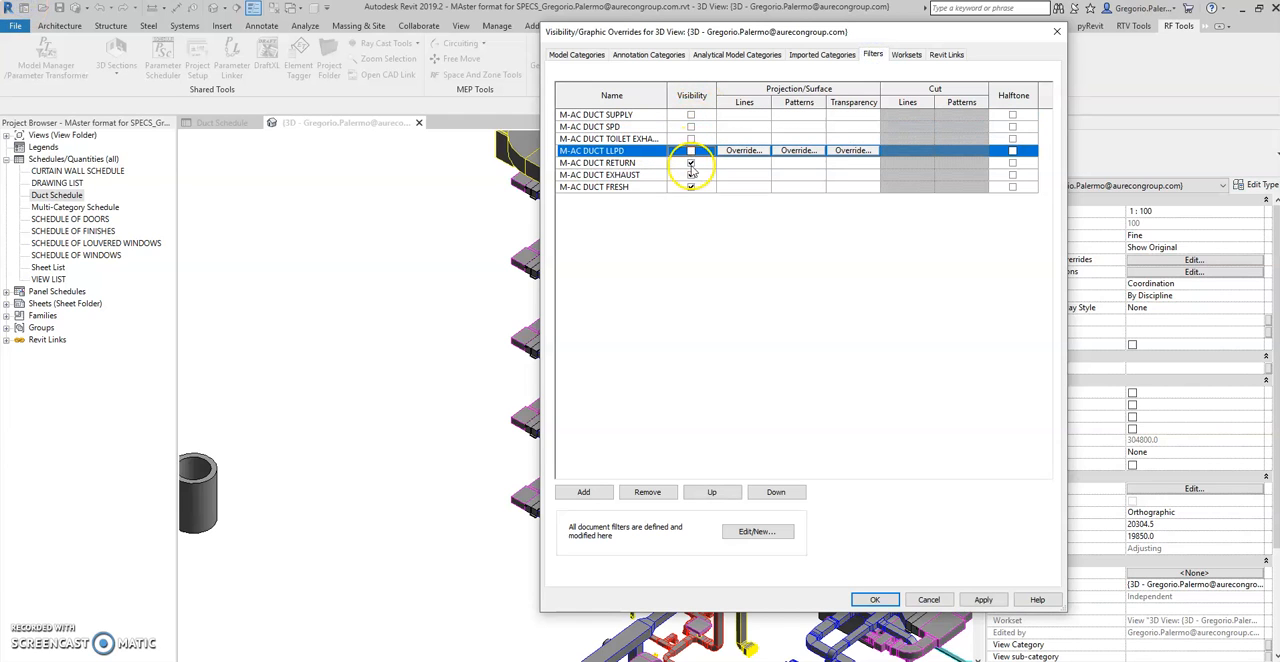
pyautogui.click(691, 163)
pyautogui.click(691, 175)
pyautogui.click(691, 187)
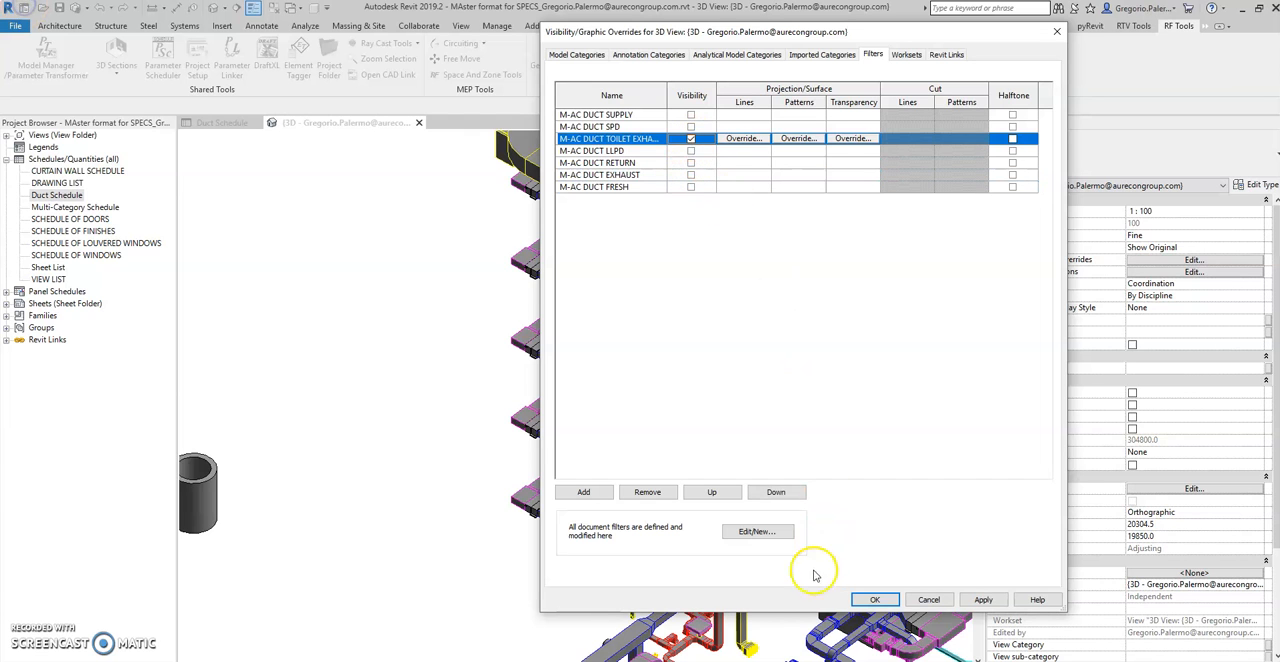
pyautogui.click(874, 599)
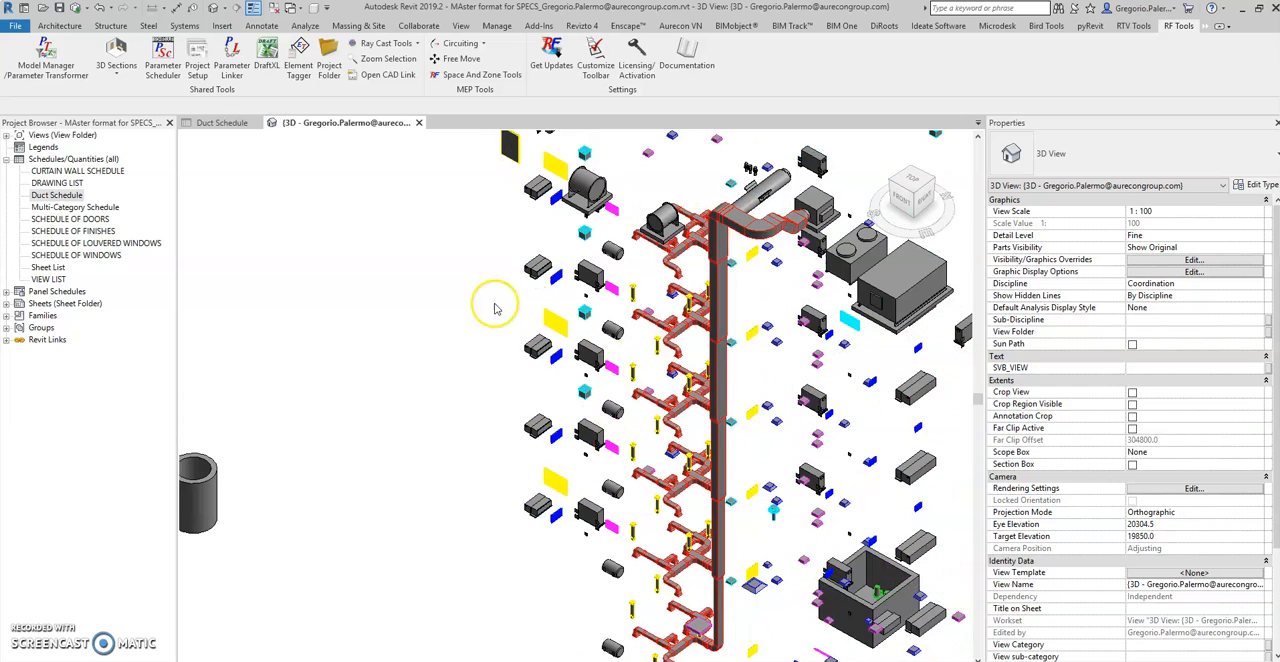
# Open the 1.3.3 Kitchen Exhaust Ductwork.pdf link from the vertical TED Radius Elbows / Taps duct's type properties and read the specification
pyautogui.scroll(3, 480, 297)
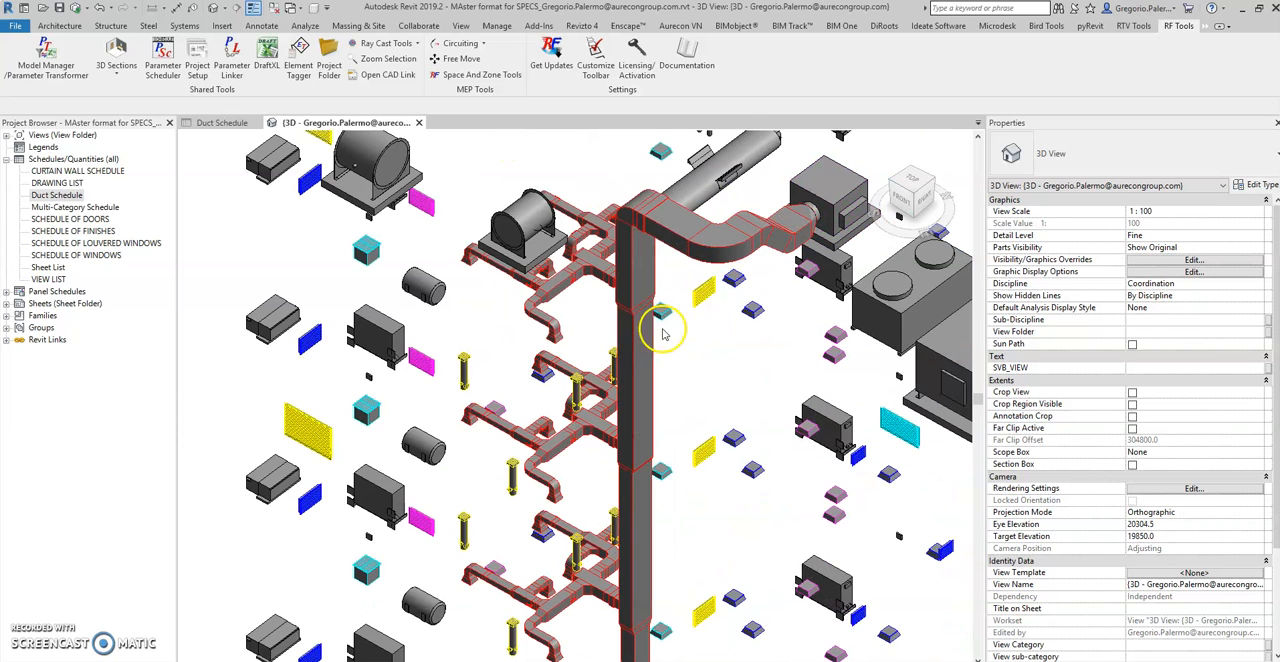
pyautogui.click(631, 375)
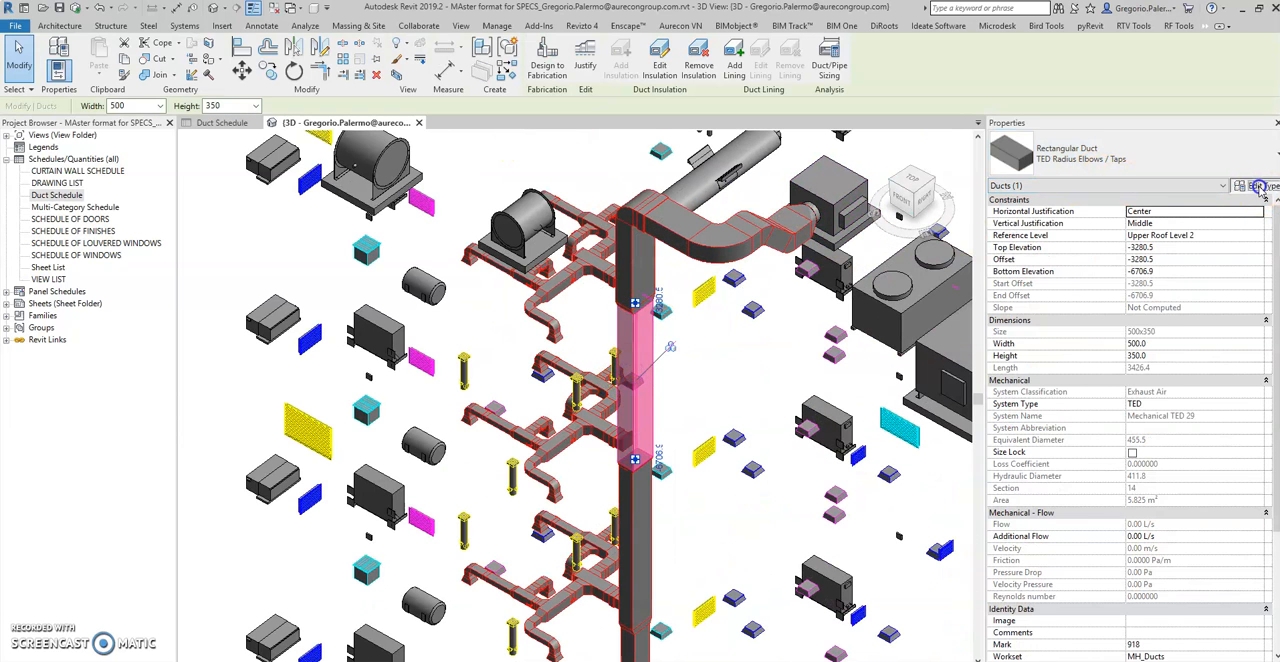
pyautogui.click(1260, 187)
pyautogui.click(1139, 317)
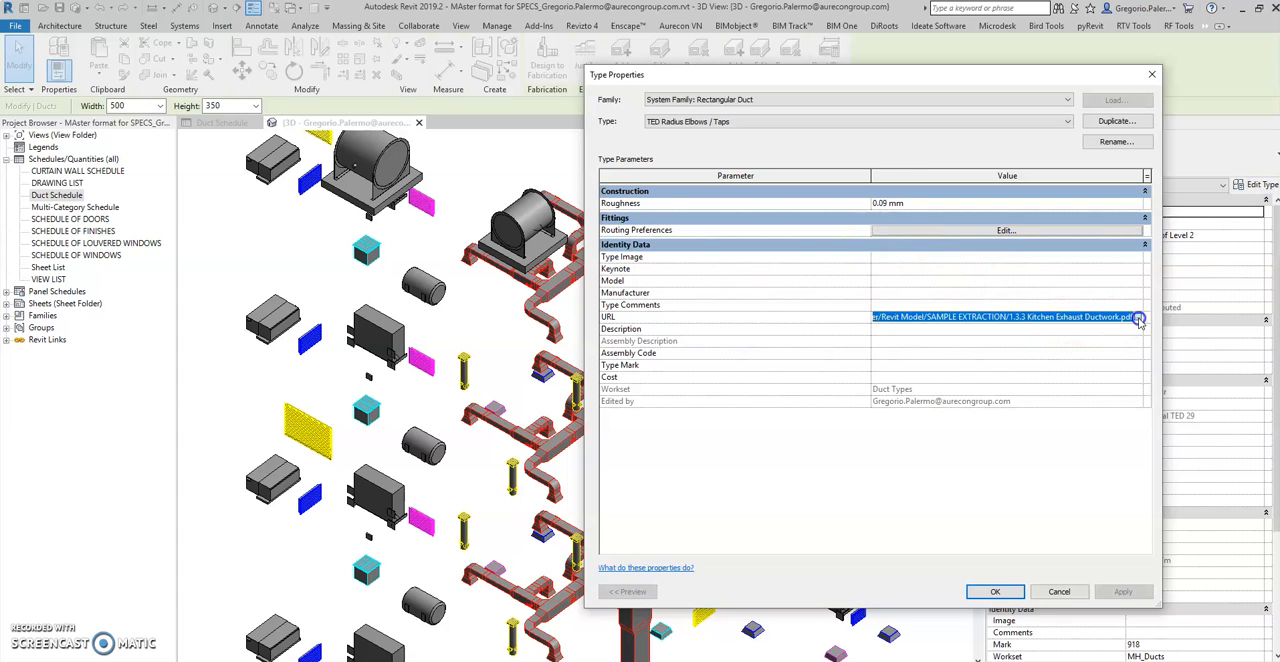
pyautogui.click(1139, 317)
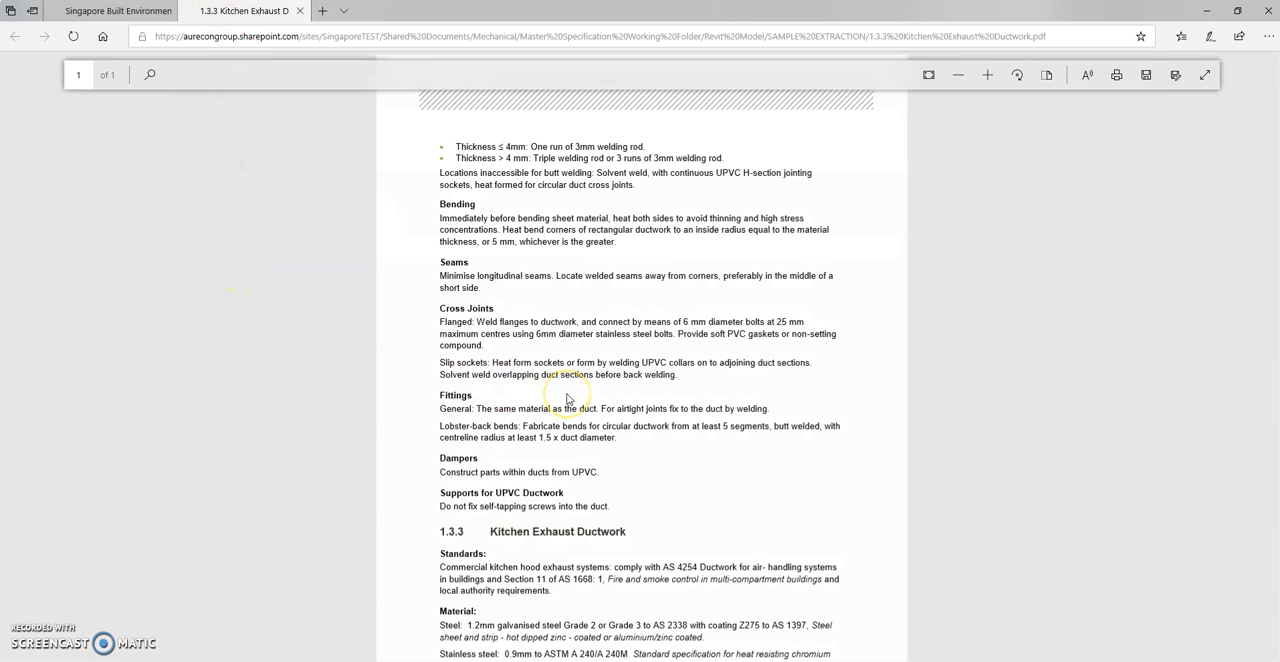
pyautogui.scroll(-2, 631, 315)
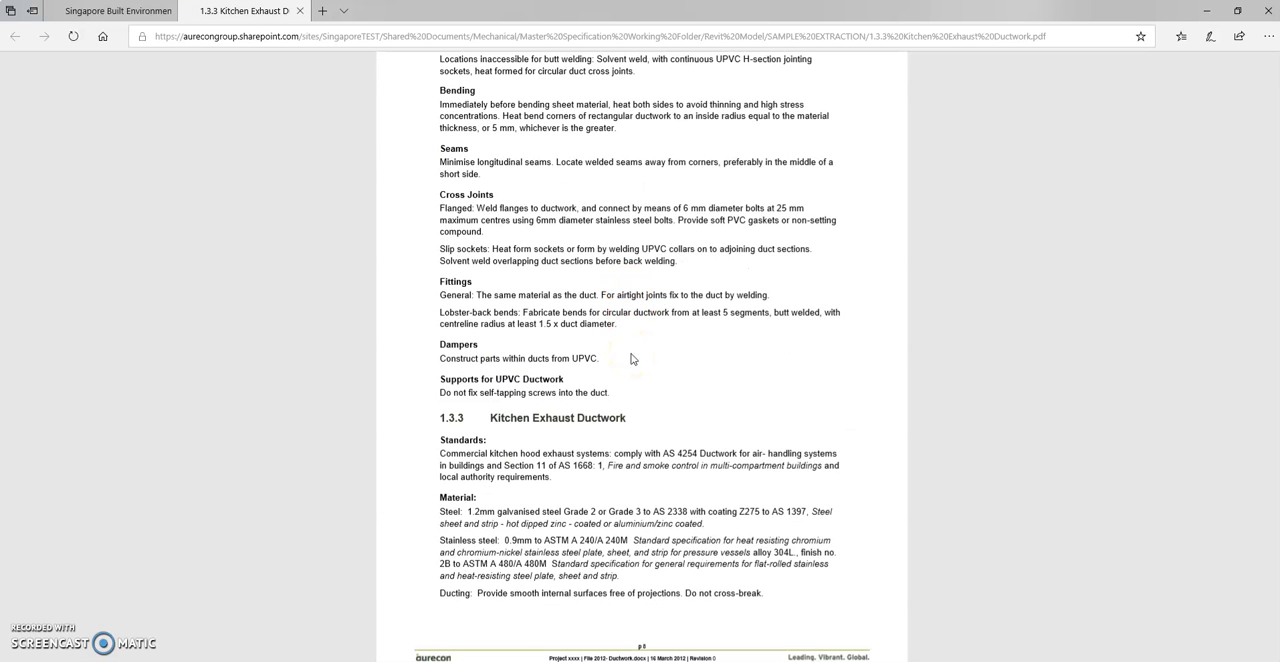
# Read back through the UPVC and Kitchen Exhaust Ductwork sections of the opened specification PDF
pyautogui.scroll(2, 636, 410)
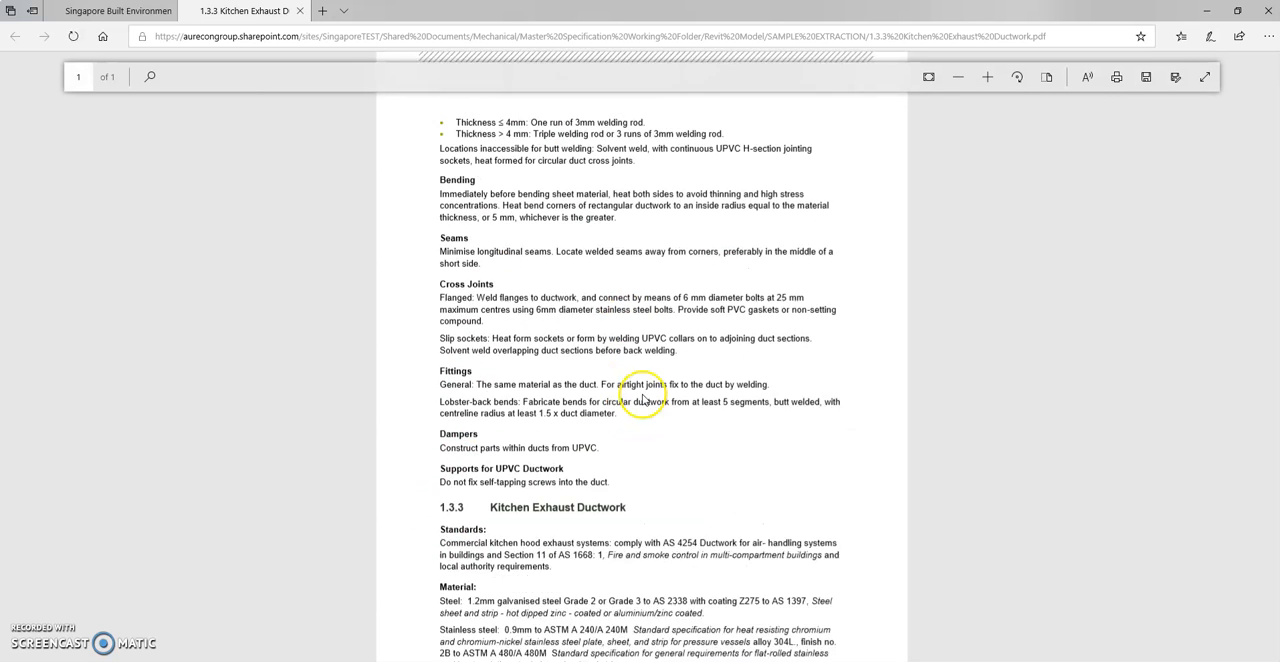
pyautogui.scroll(-3, 644, 376)
pyautogui.scroll(3, 644, 378)
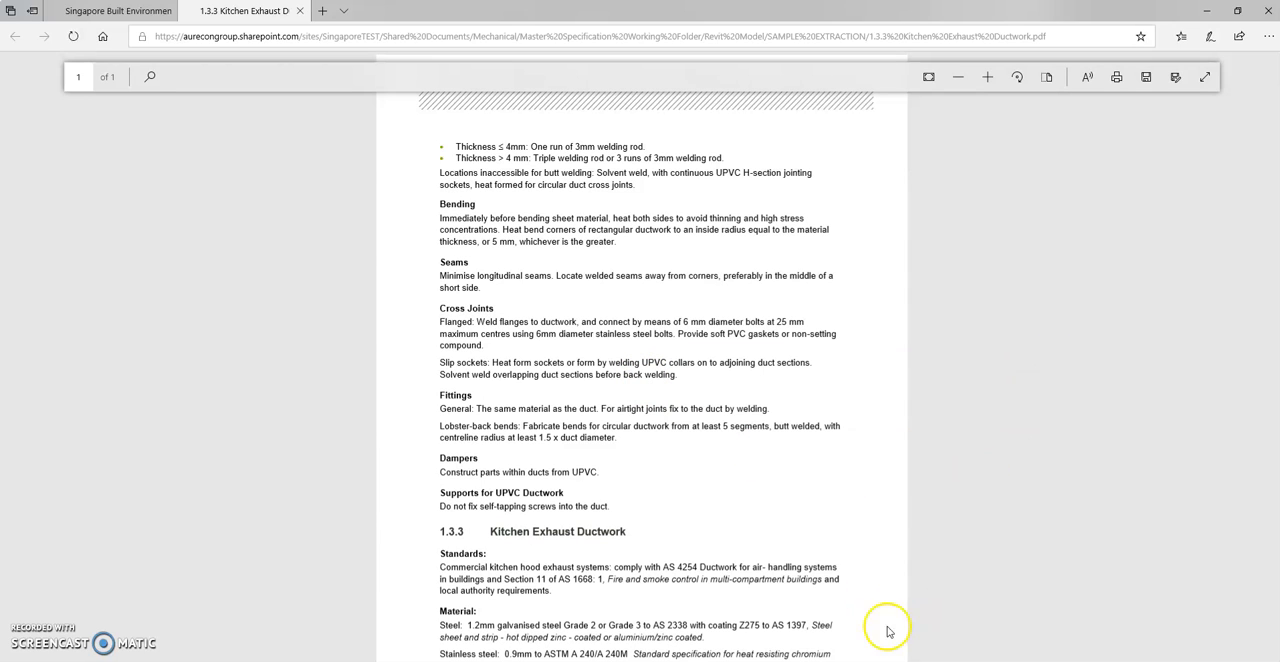
# Switch to 2012- Ductwork.docx in Word and look through its table of contents
pyautogui.hotkey('alt', 'Tab')
pyautogui.scroll(5, 927, 391)
pyautogui.click(887, 282)
pyautogui.scroll(3, 887, 282)
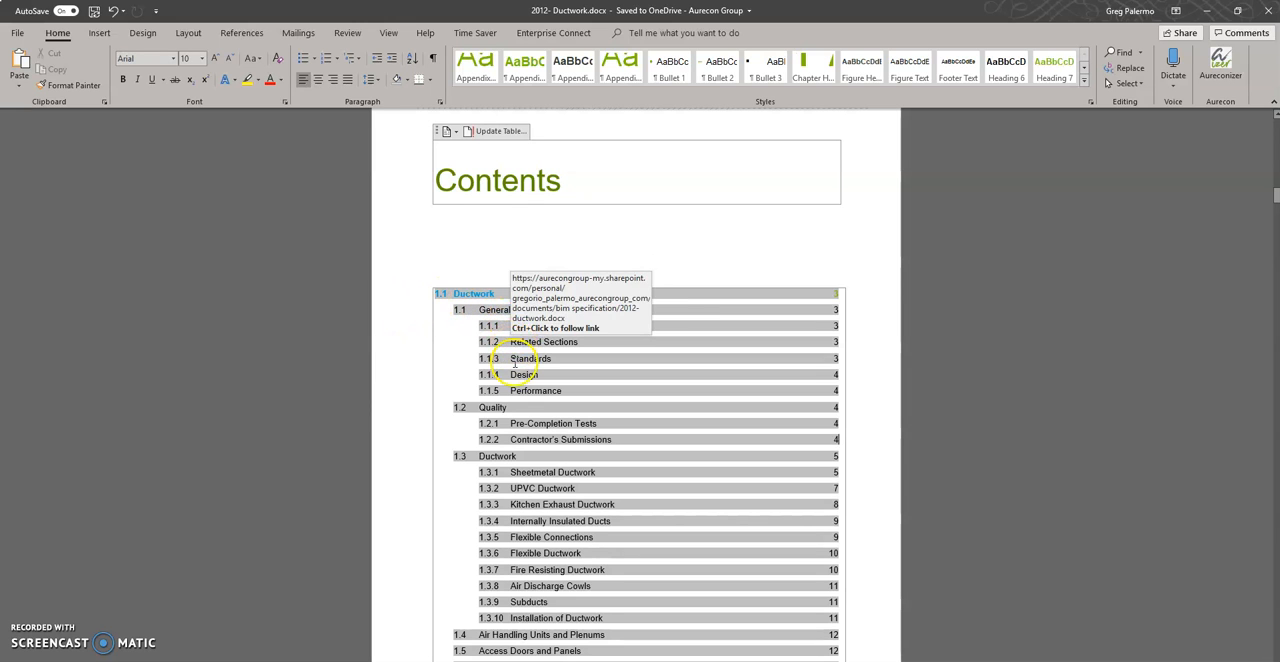
pyautogui.scroll(-5, 546, 398)
pyautogui.scroll(6, 521, 352)
pyautogui.scroll(-5, 521, 352)
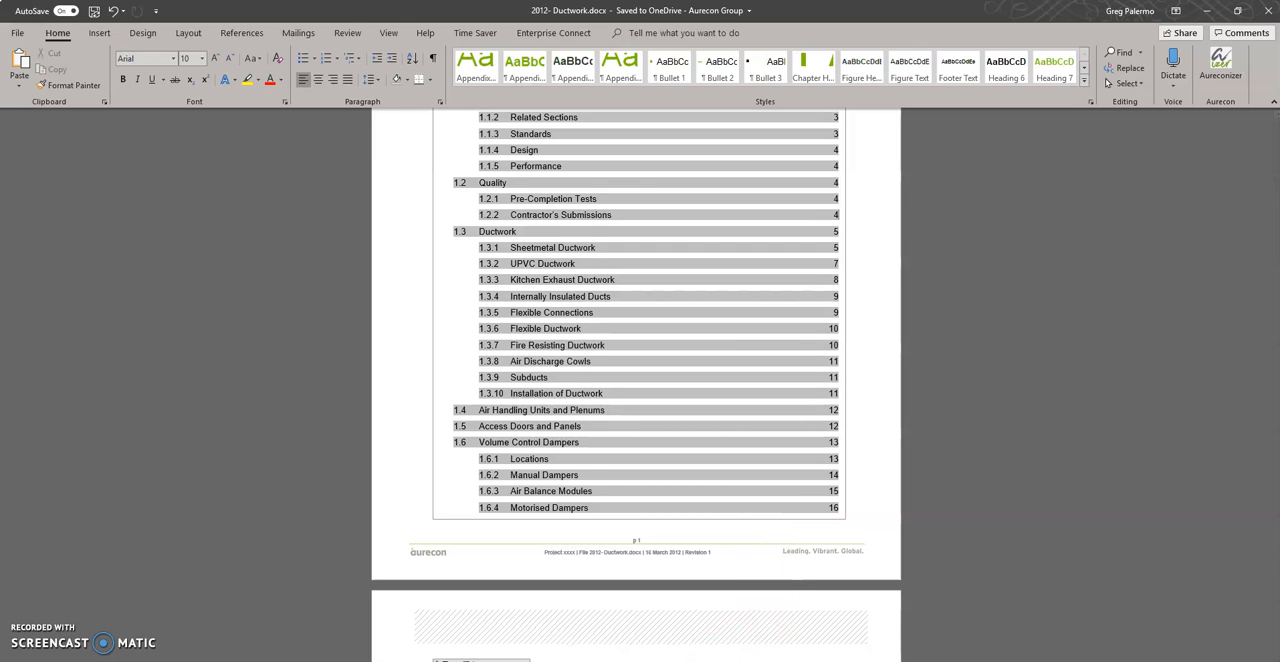
# Open 1 Ductwork.pdf from the SAMPLE EXTRACTION folder in Revu and minimize the Downloads window covering it
pyautogui.hotkey('alt', 'Tab')
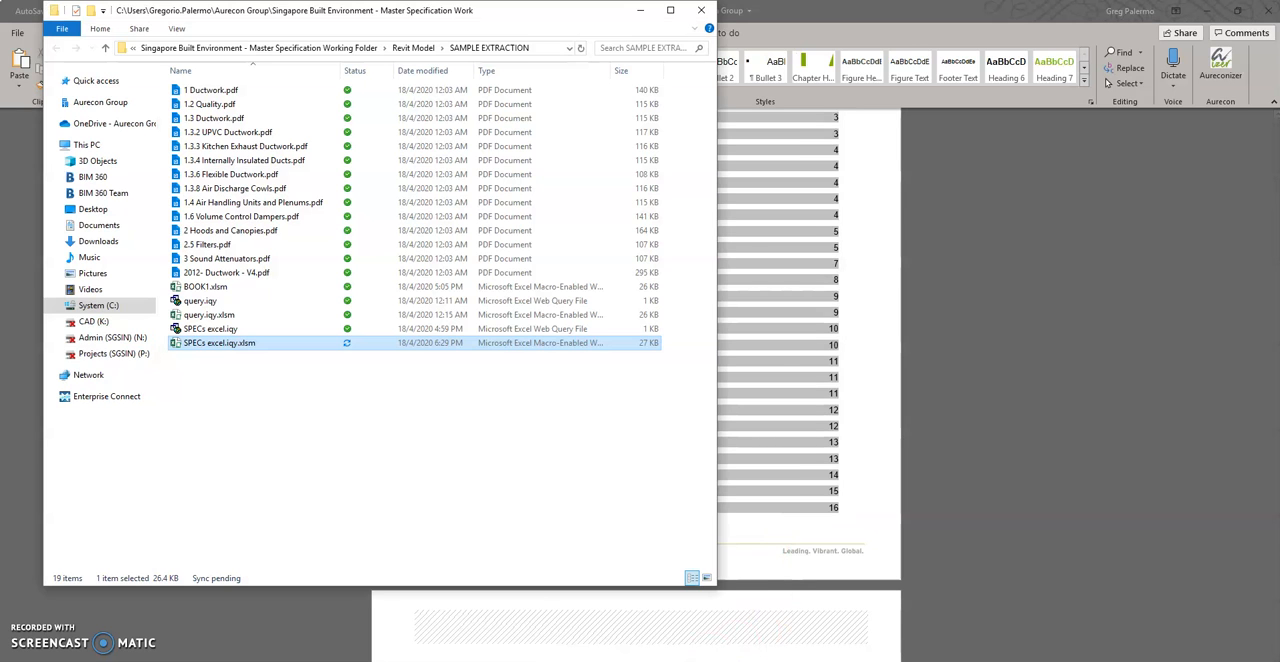
pyautogui.click(214, 90)
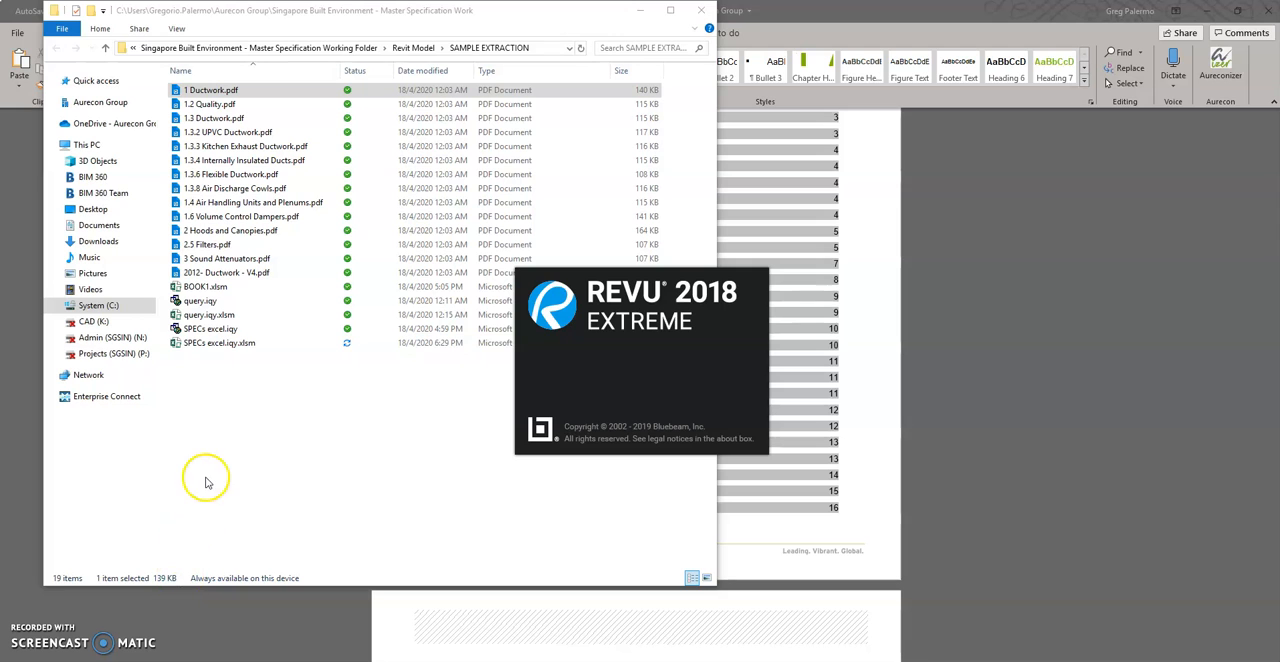
pyautogui.hotkey('alt', 'Tab')
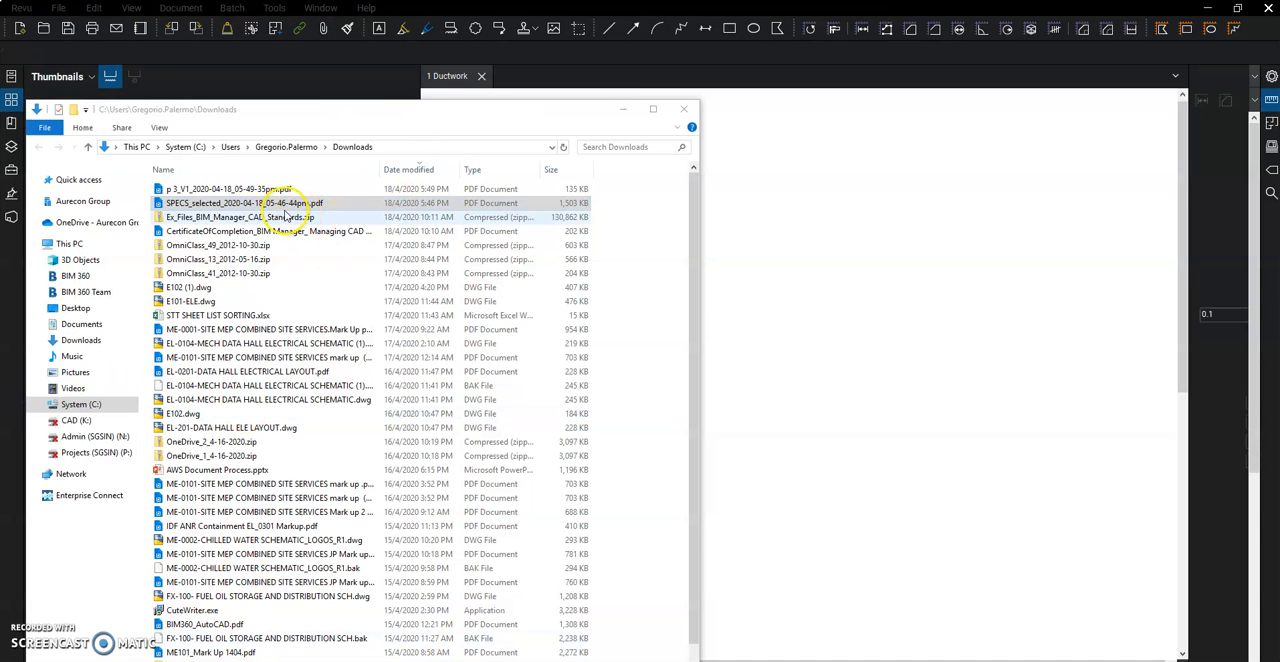
pyautogui.hotkey('alt', 'Tab')
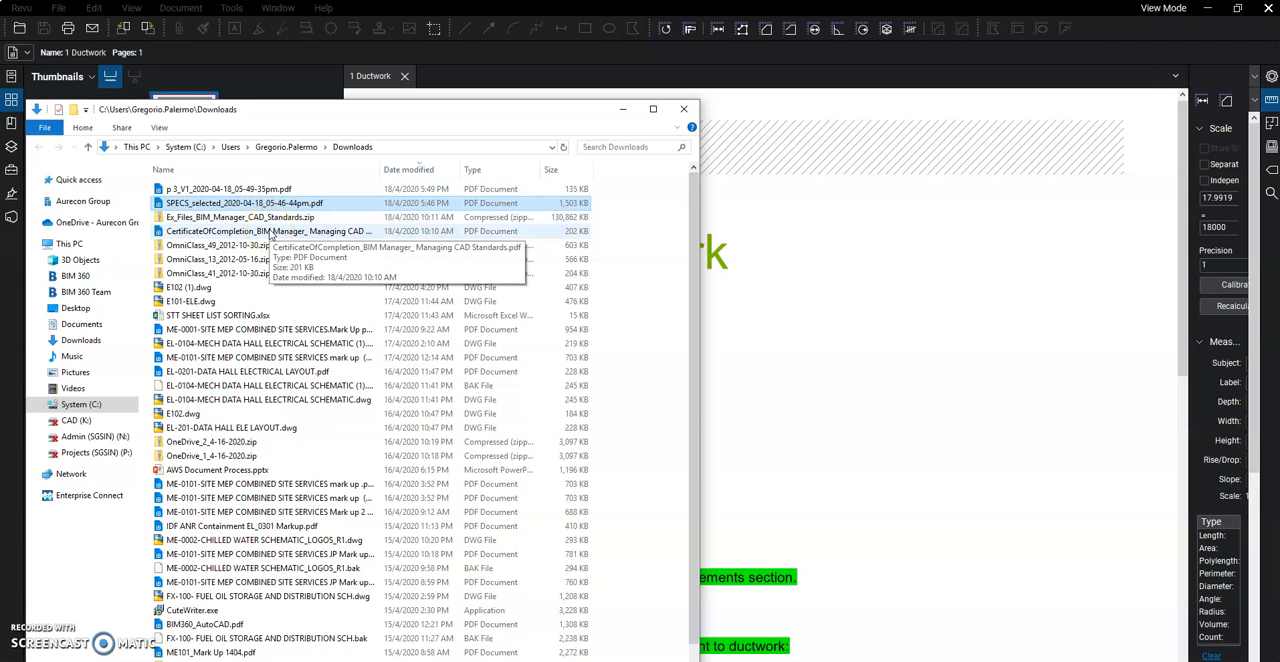
pyautogui.click(623, 108)
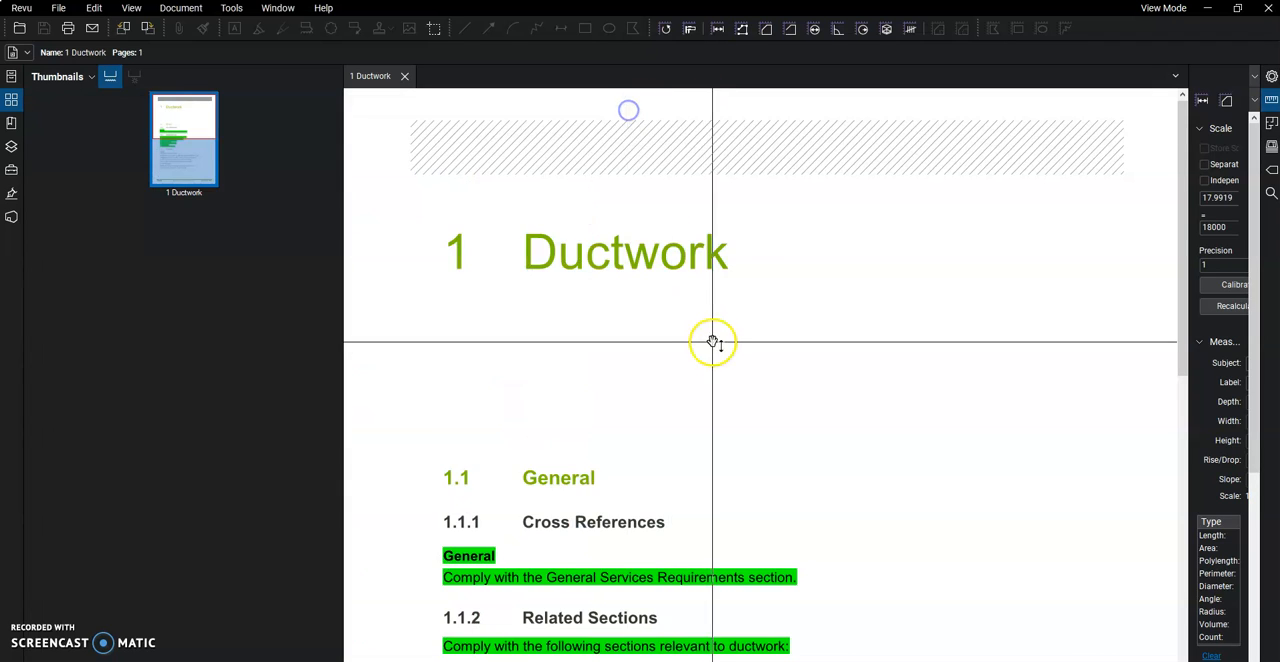
# Read the Cross References, Related Sections and Standards clauses in 1 Ductwork.pdf
pyautogui.scroll(-3, 521, 314)
pyautogui.scroll(-3, 521, 314)
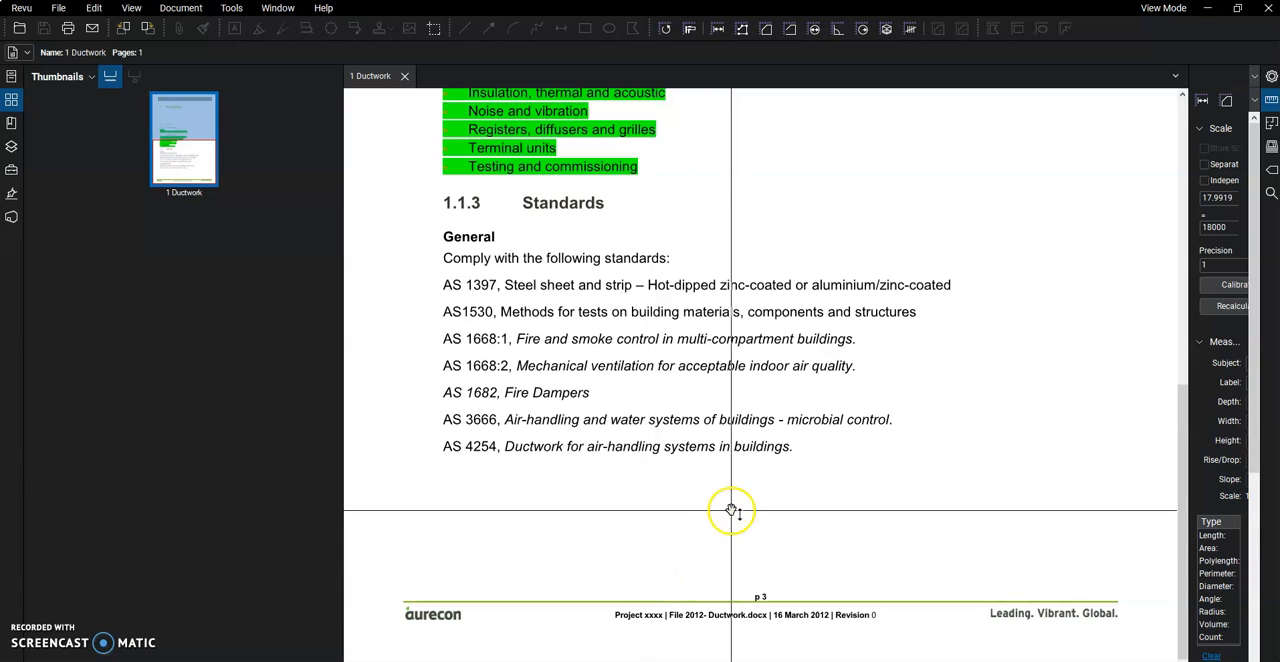
pyautogui.scroll(1, 741, 492)
pyautogui.scroll(5, 741, 492)
pyautogui.scroll(-6, 734, 480)
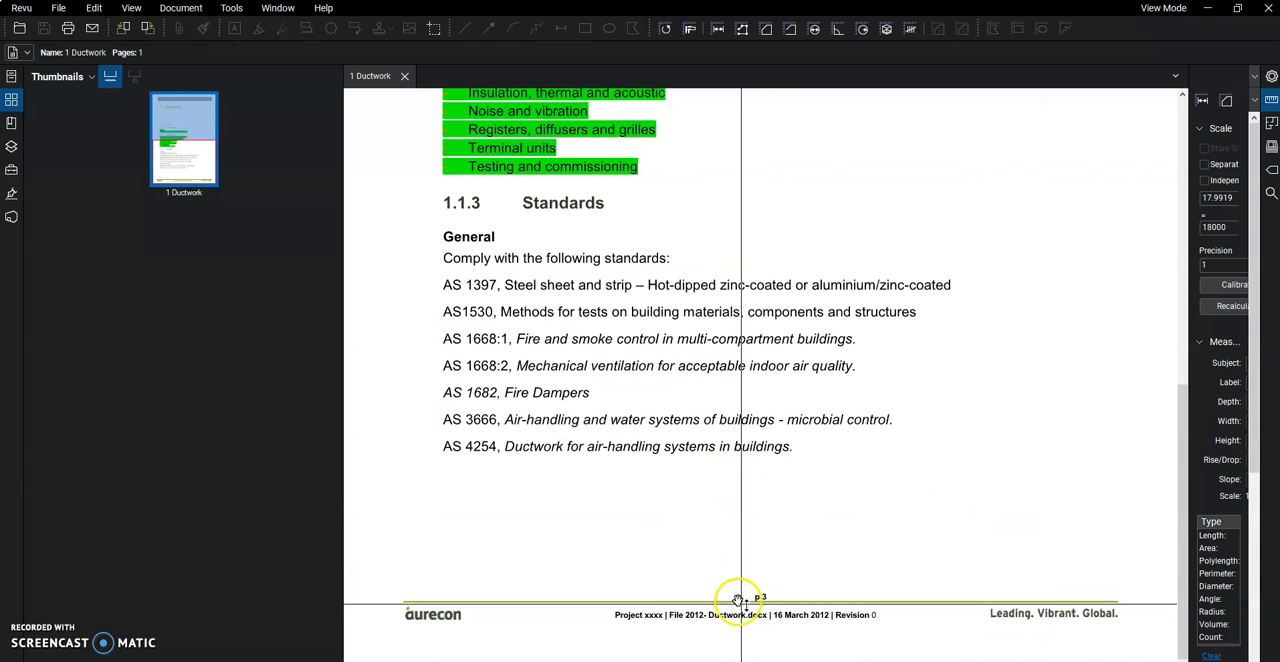
pyautogui.scroll(2, 622, 437)
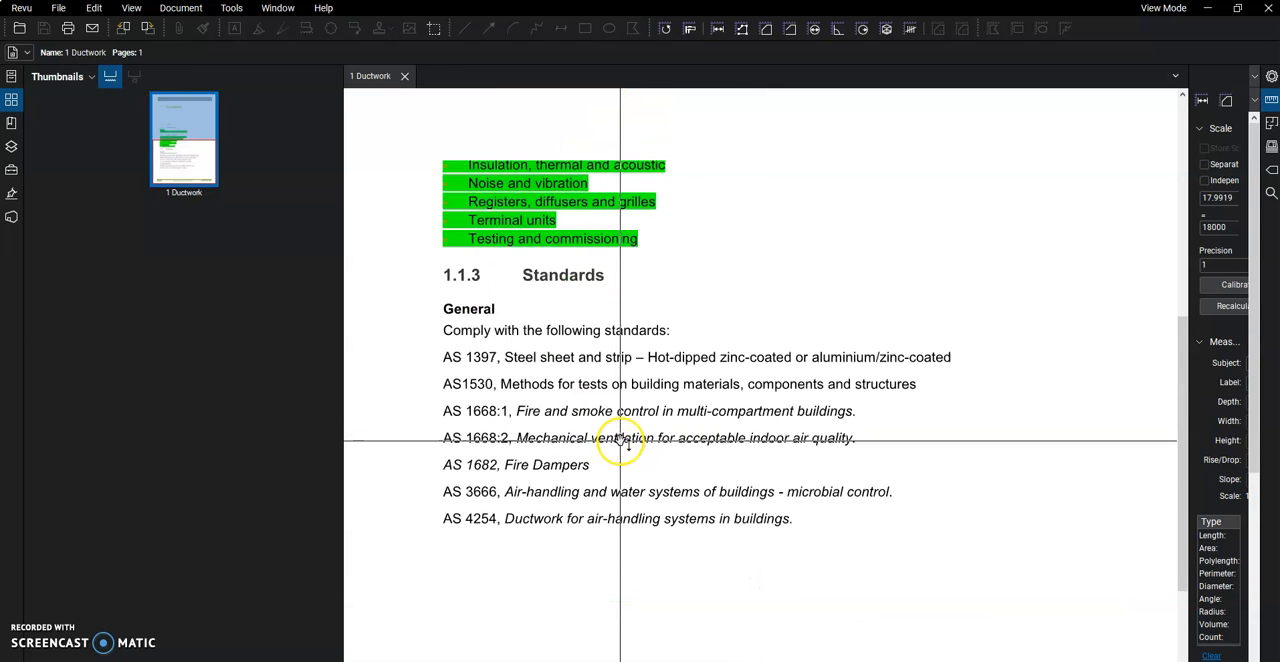
pyautogui.scroll(-2, 622, 437)
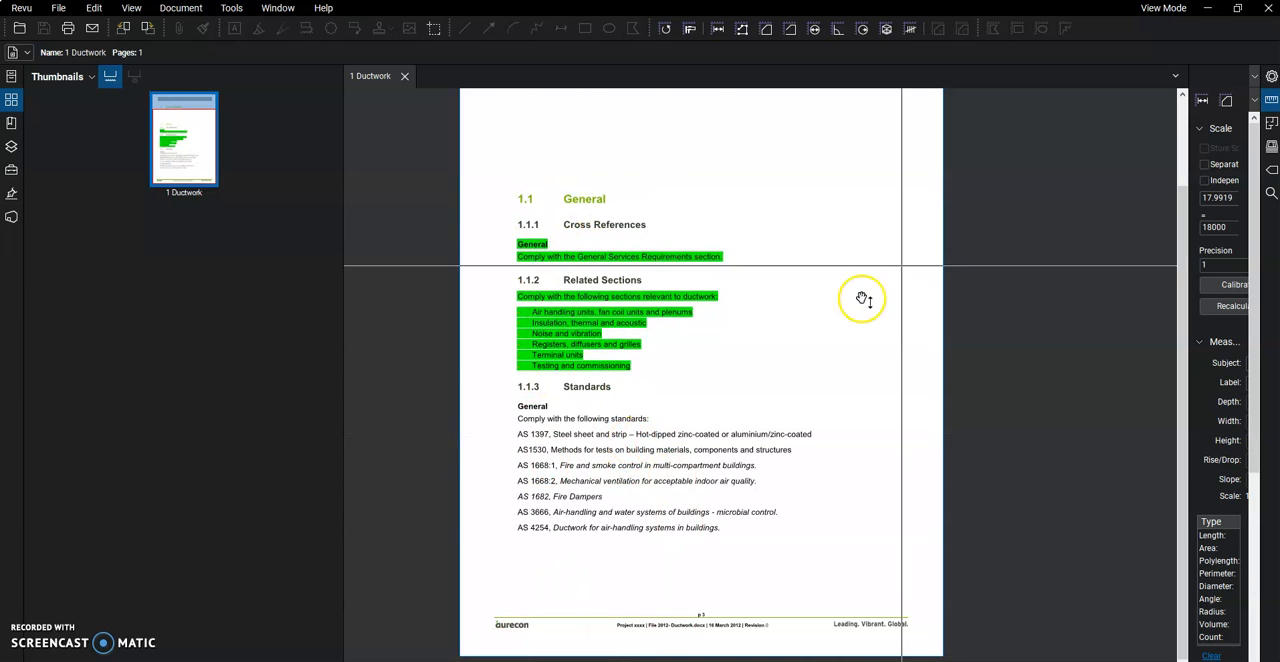
# Close 1 Ductwork.pdf and the SAMPLE EXTRACTION folder window, and minimize Revu and Word
pyautogui.click(404, 76)
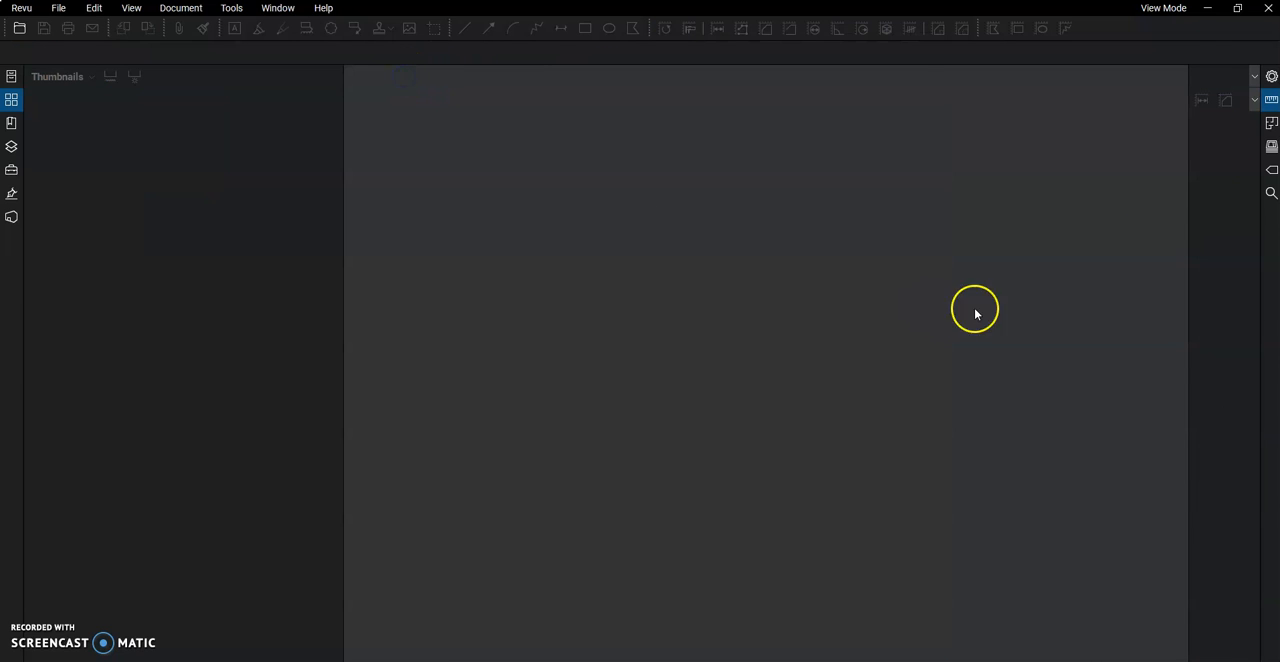
pyautogui.click(1208, 10)
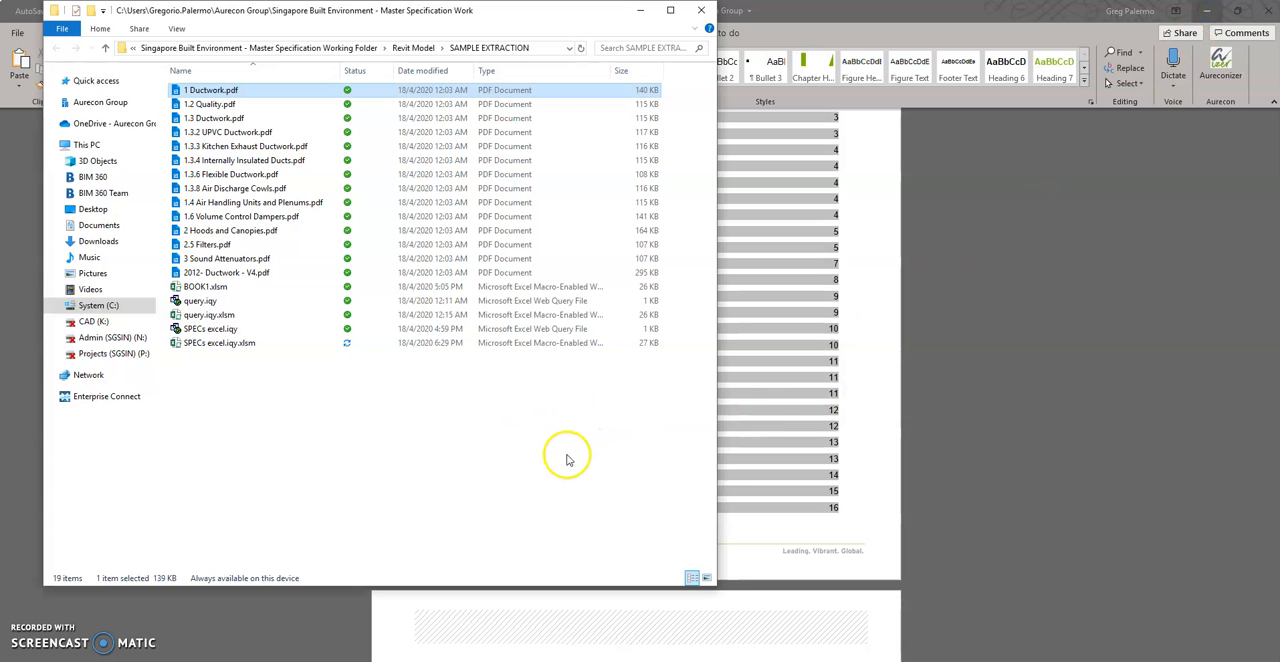
pyautogui.click(704, 10)
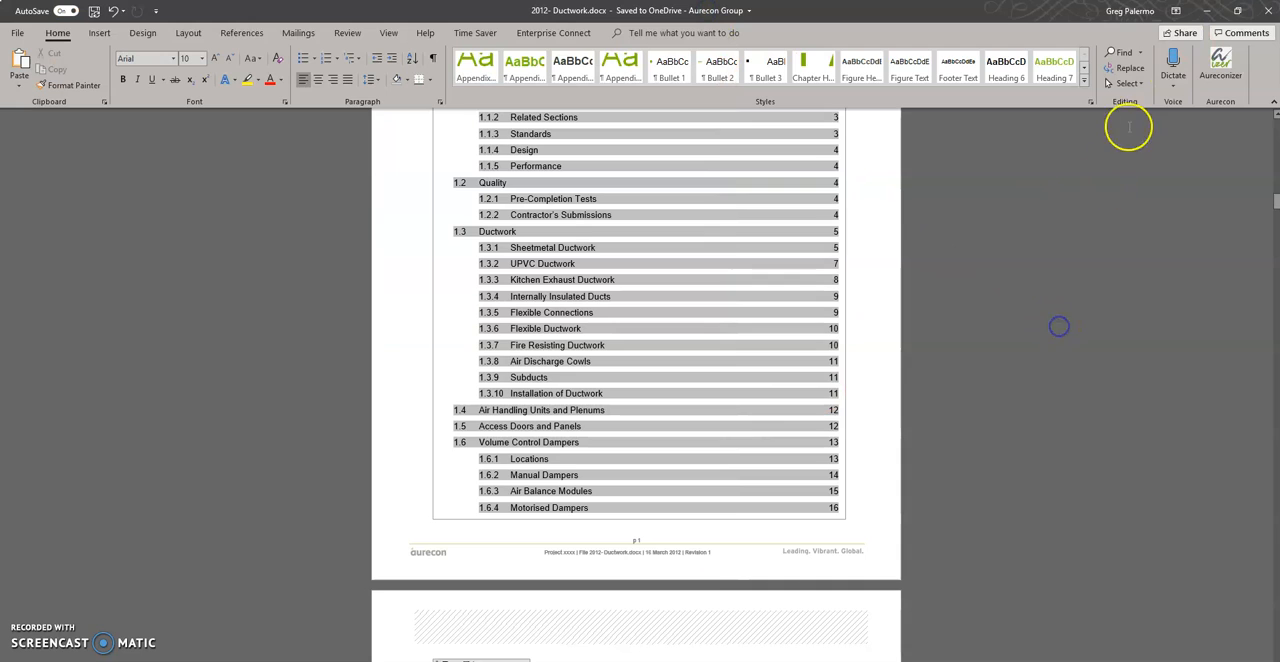
pyautogui.click(1207, 15)
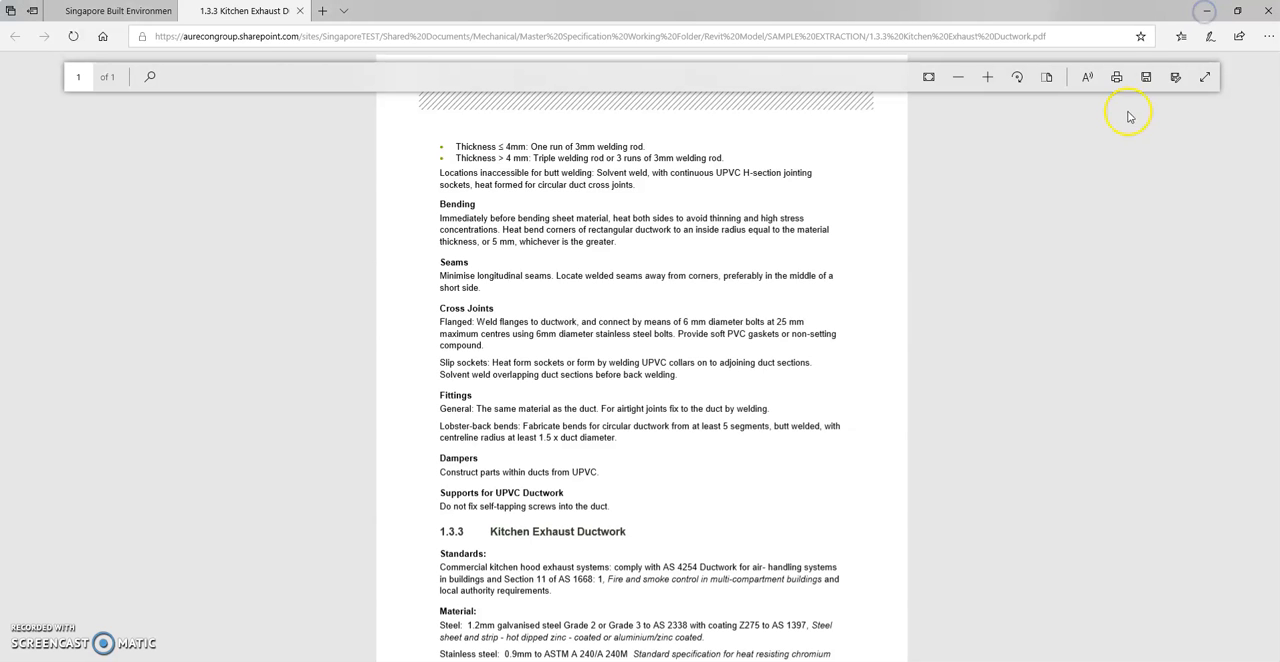
# Switch back to Revit, close the TED Radius Elbows / Taps type properties and deselect the vertical duct
pyautogui.hotkey('alt', 'Tab')
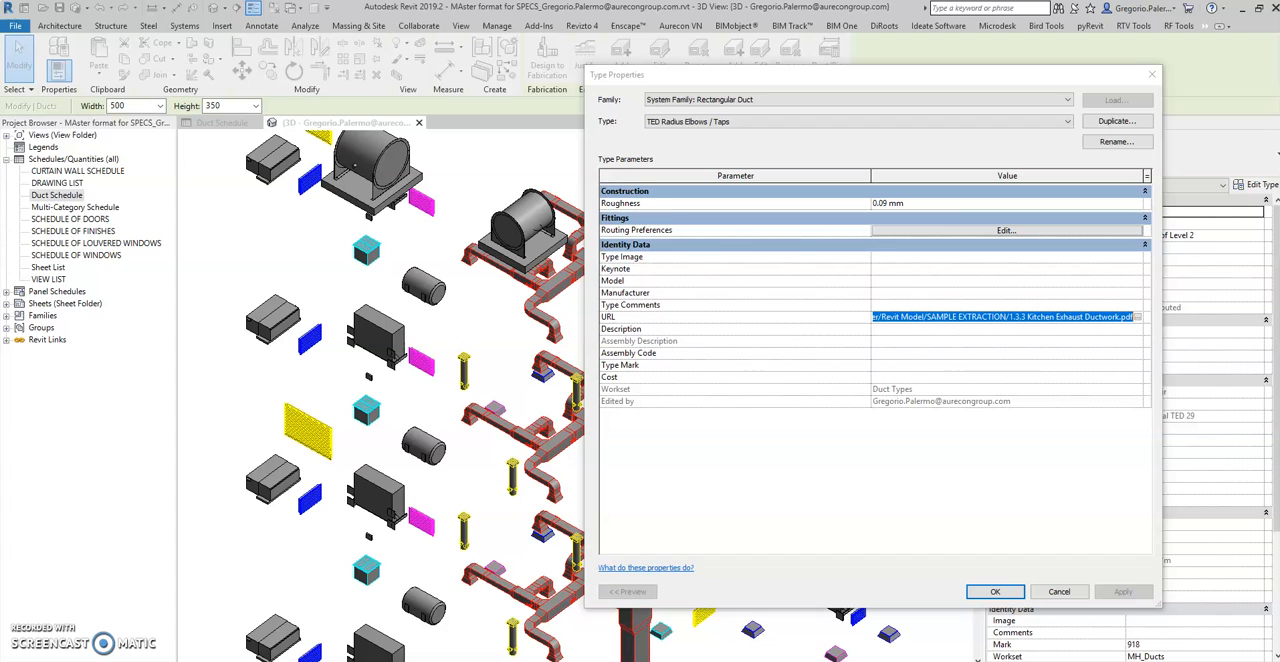
pyautogui.click(996, 592)
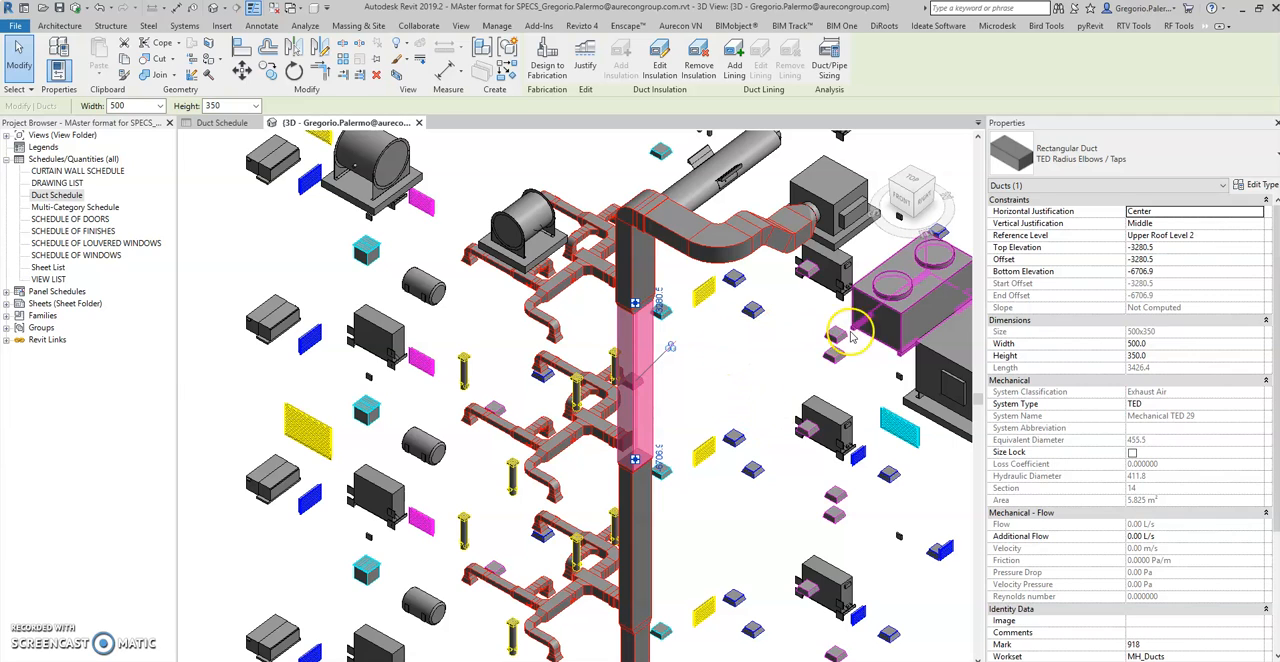
pyautogui.click(251, 217)
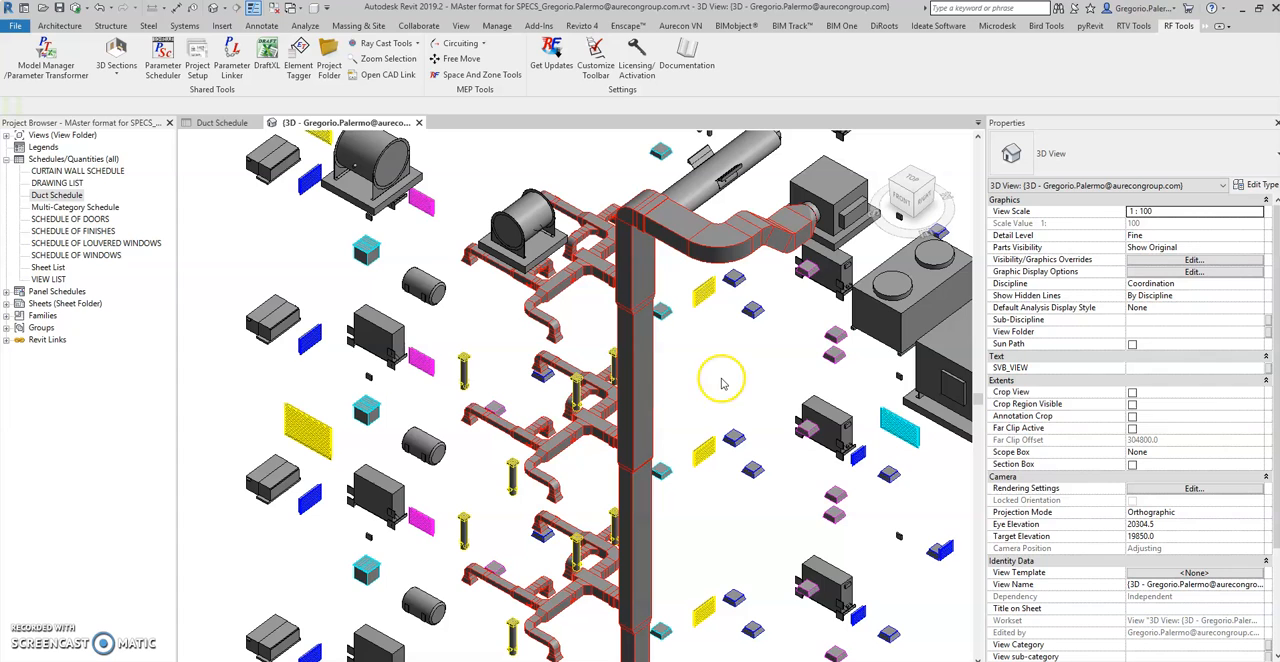
# Itemize every duct instance in the Duct Schedule and widen its URL column
pyautogui.click(222, 122)
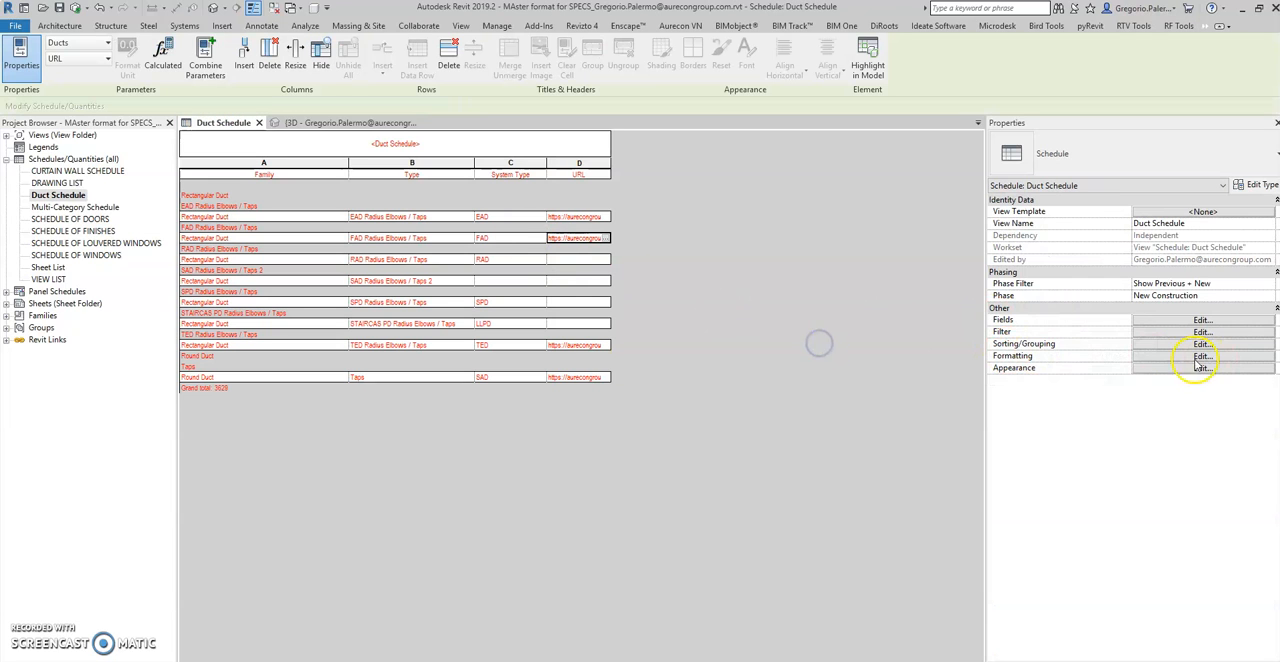
pyautogui.click(1146, 345)
pyautogui.click(600, 310)
pyautogui.click(933, 594)
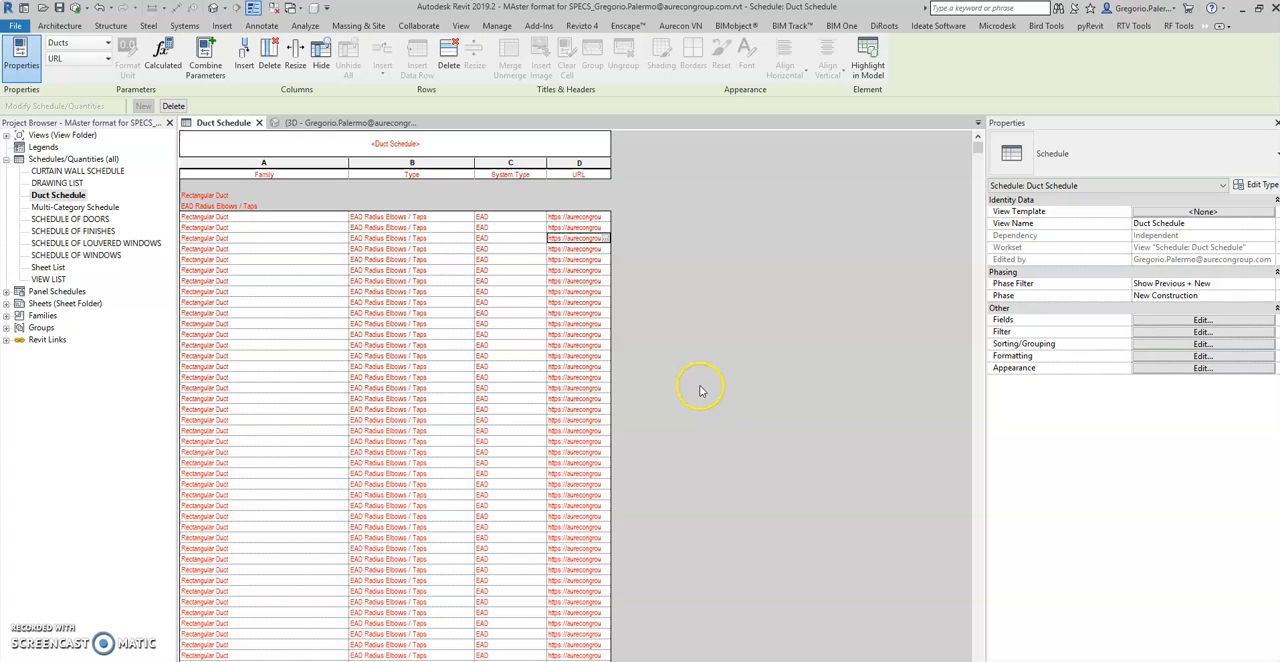
pyautogui.scroll(-4, 537, 289)
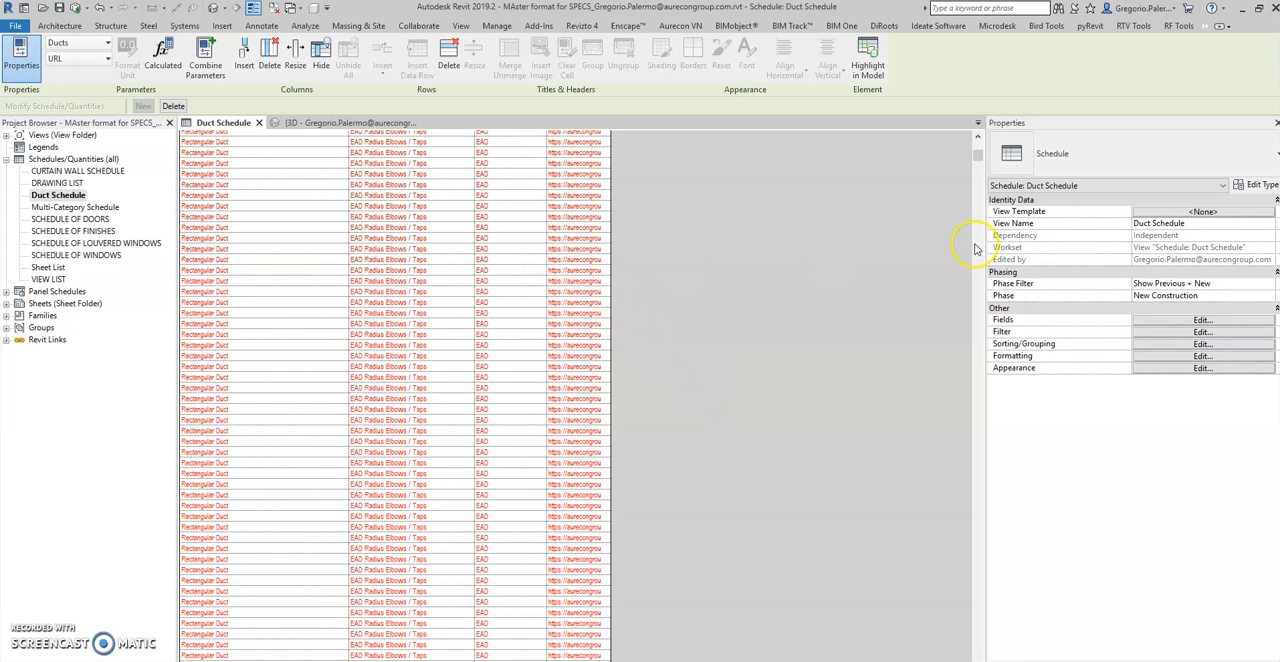
pyautogui.moveTo(975, 163); pyautogui.dragTo(971, 127)
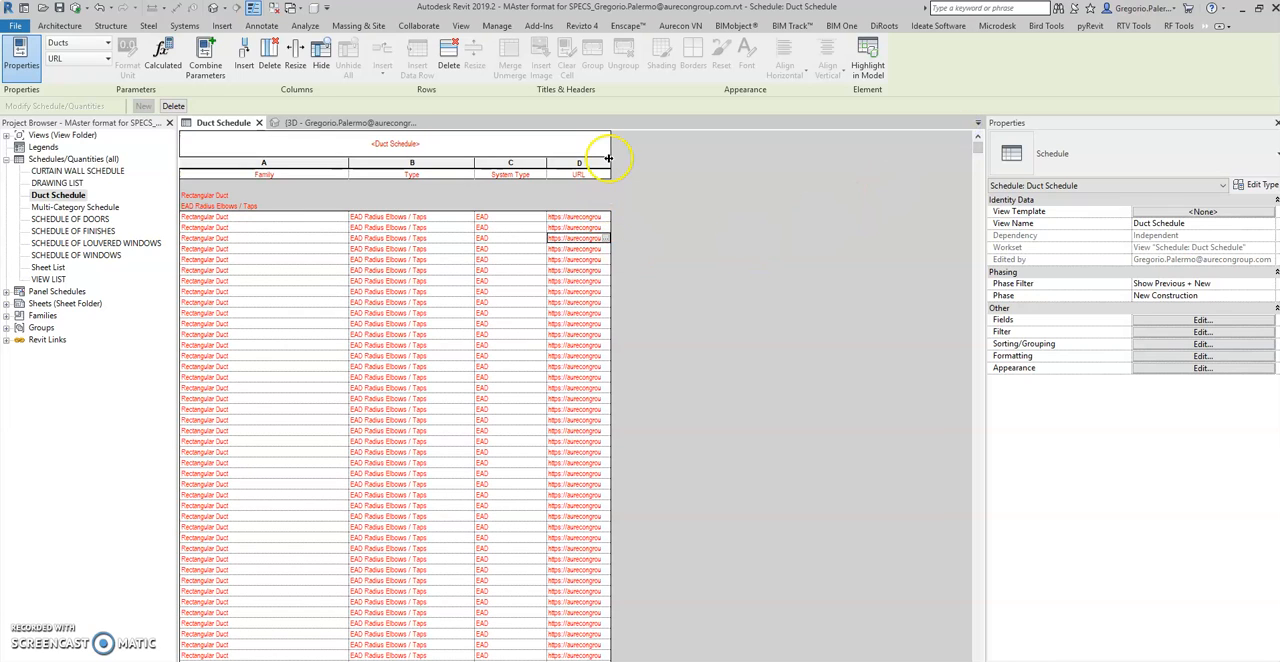
pyautogui.moveTo(610, 158); pyautogui.dragTo(648, 158)
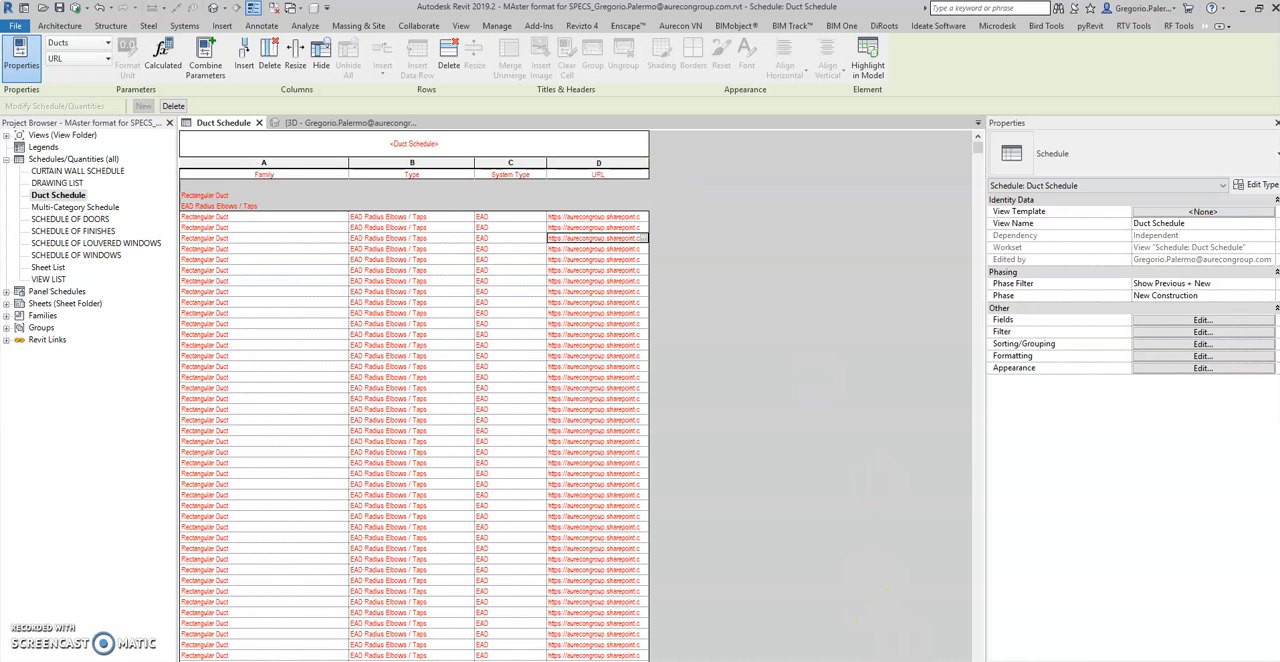
# Switch to 2012- Ductwork.docx in Word and return to the beginning of its contents list
pyautogui.moveTo(888, 660)
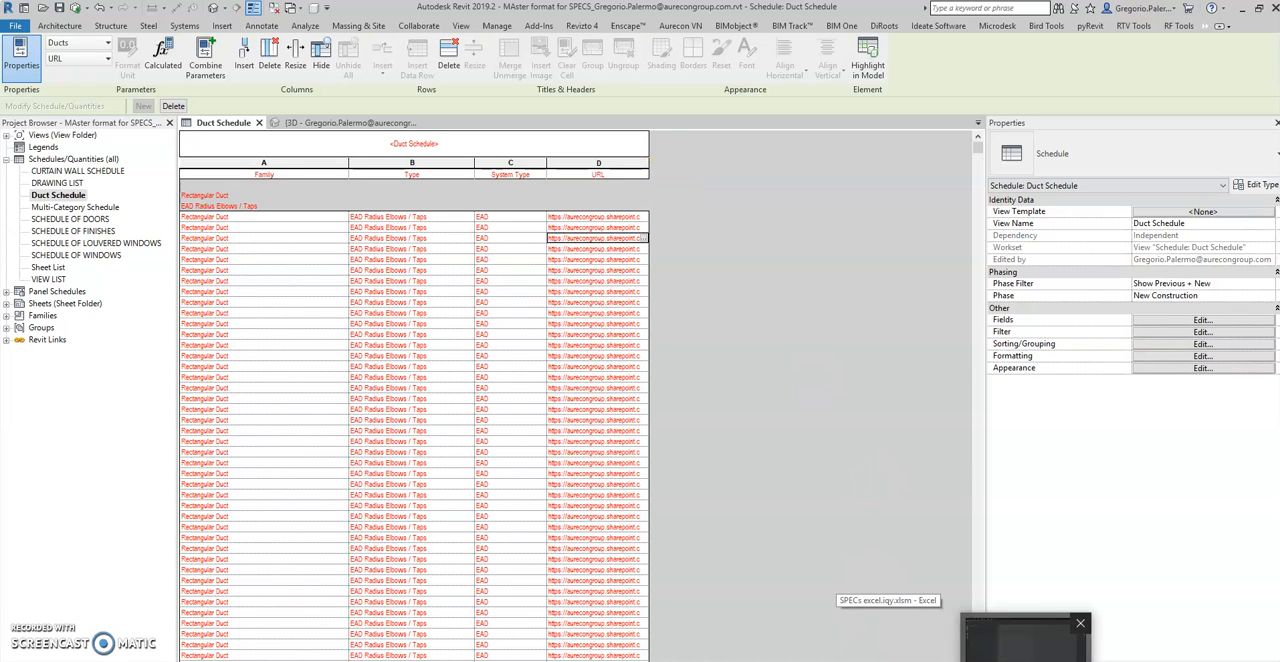
pyautogui.click(800, 660)
pyautogui.scroll(3, 975, 341)
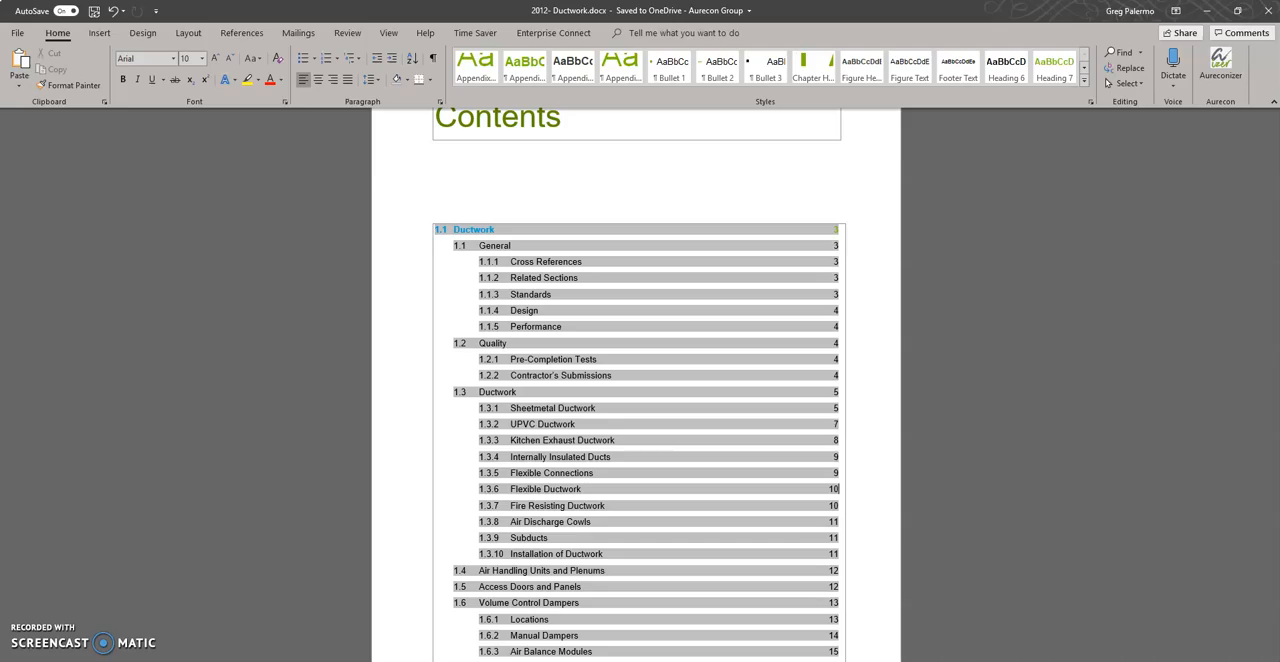
pyautogui.click(1000, 660)
pyautogui.click(54, 12)
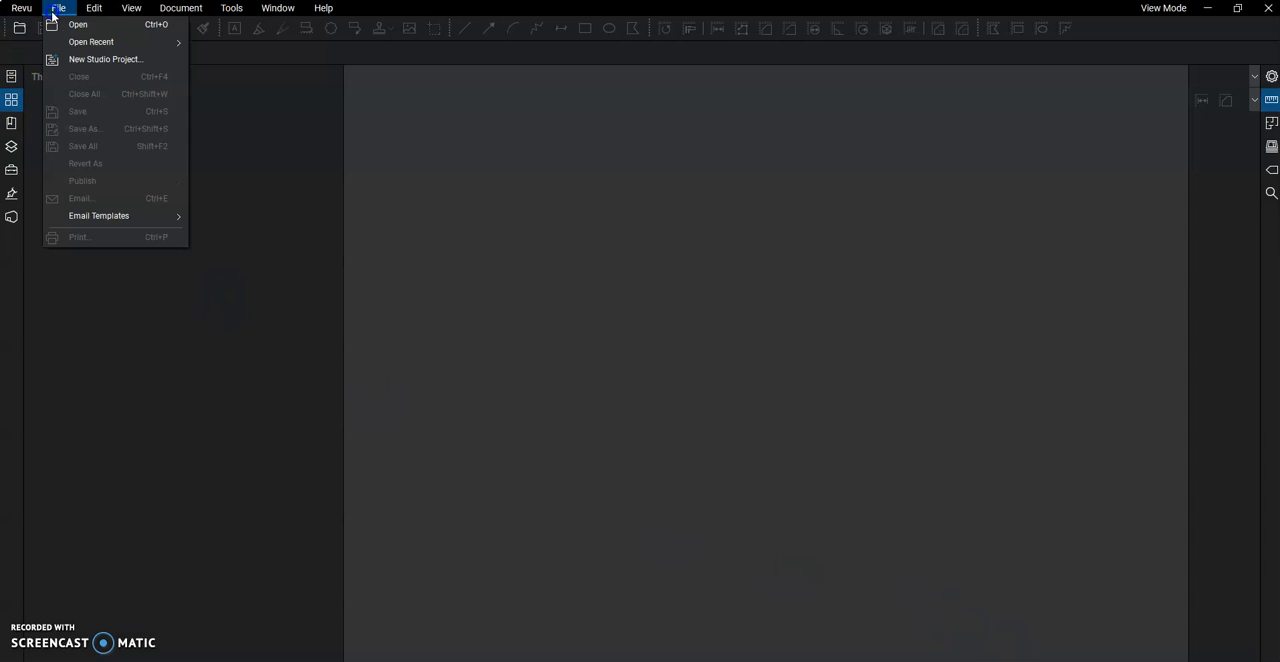
pyautogui.click(221, 167)
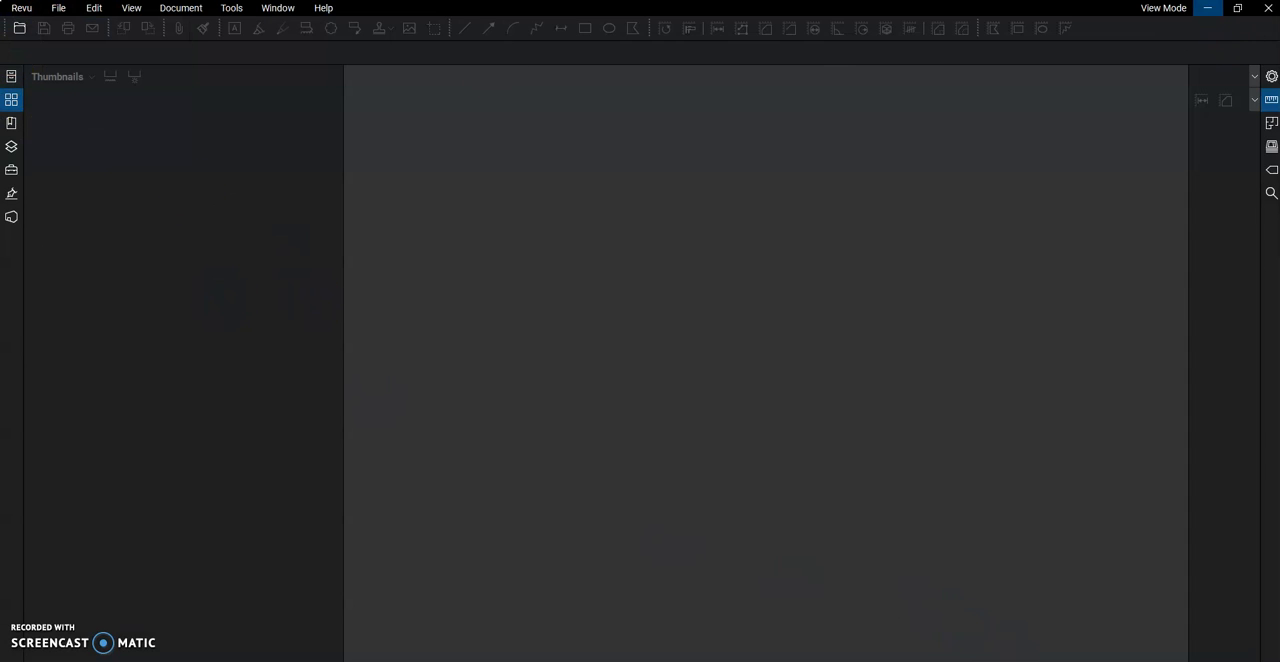
pyautogui.click(1207, 9)
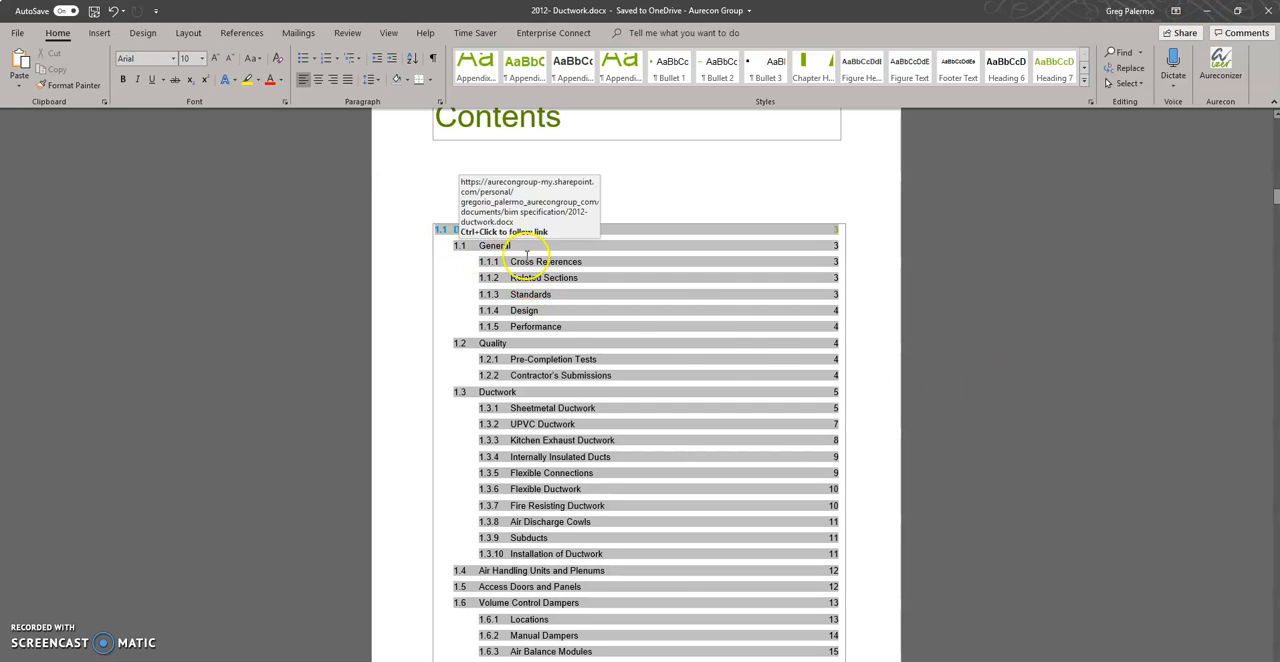
# Look over the ductwork, damper and hood sections listed in the Word contents, and return to Revit's Duct Schedule
pyautogui.scroll(-10, 777, 329)
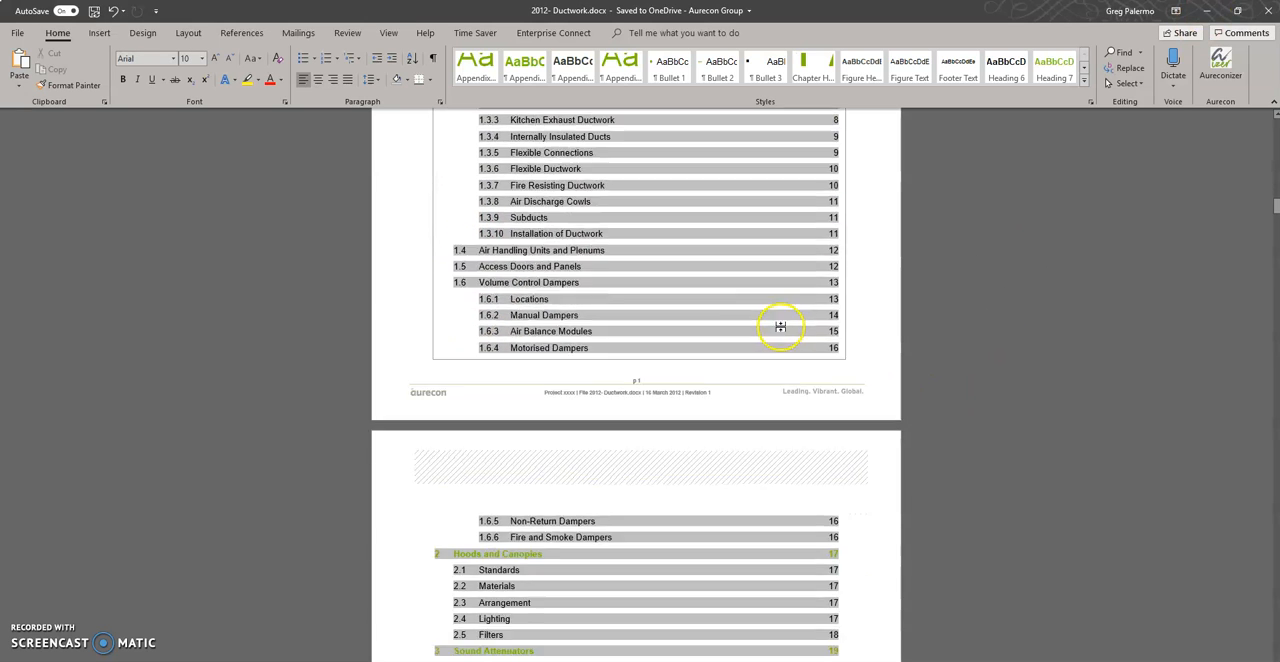
pyautogui.scroll(10, 795, 325)
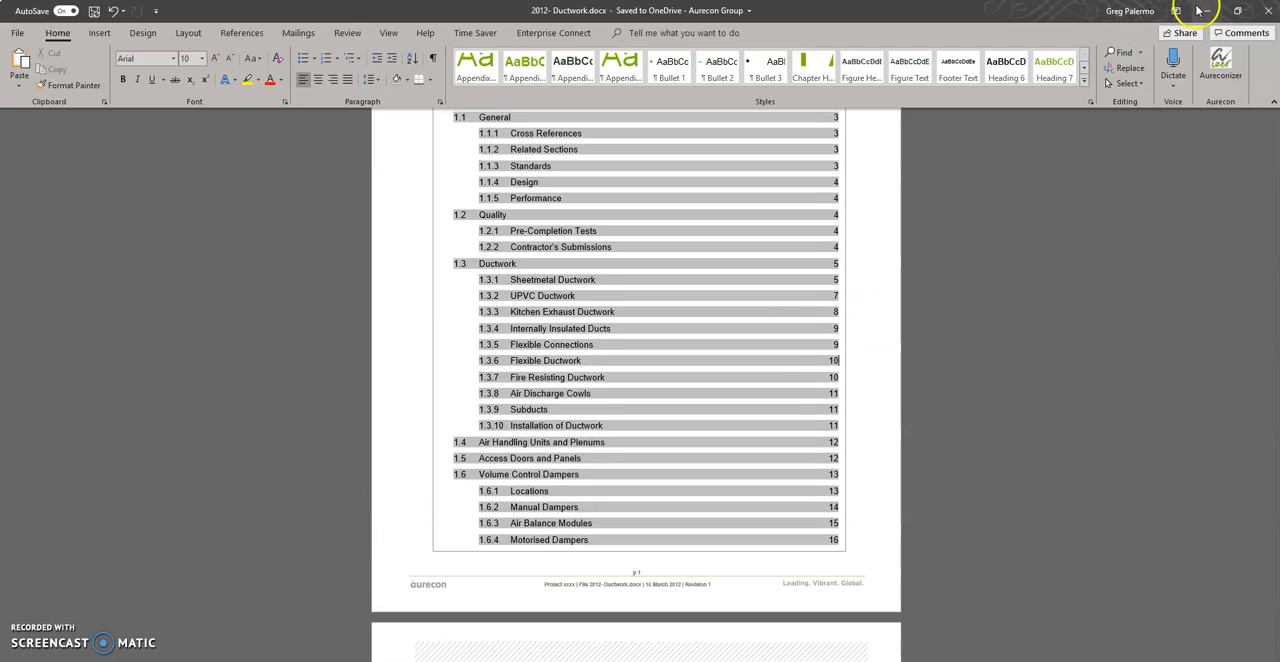
pyautogui.click(1207, 9)
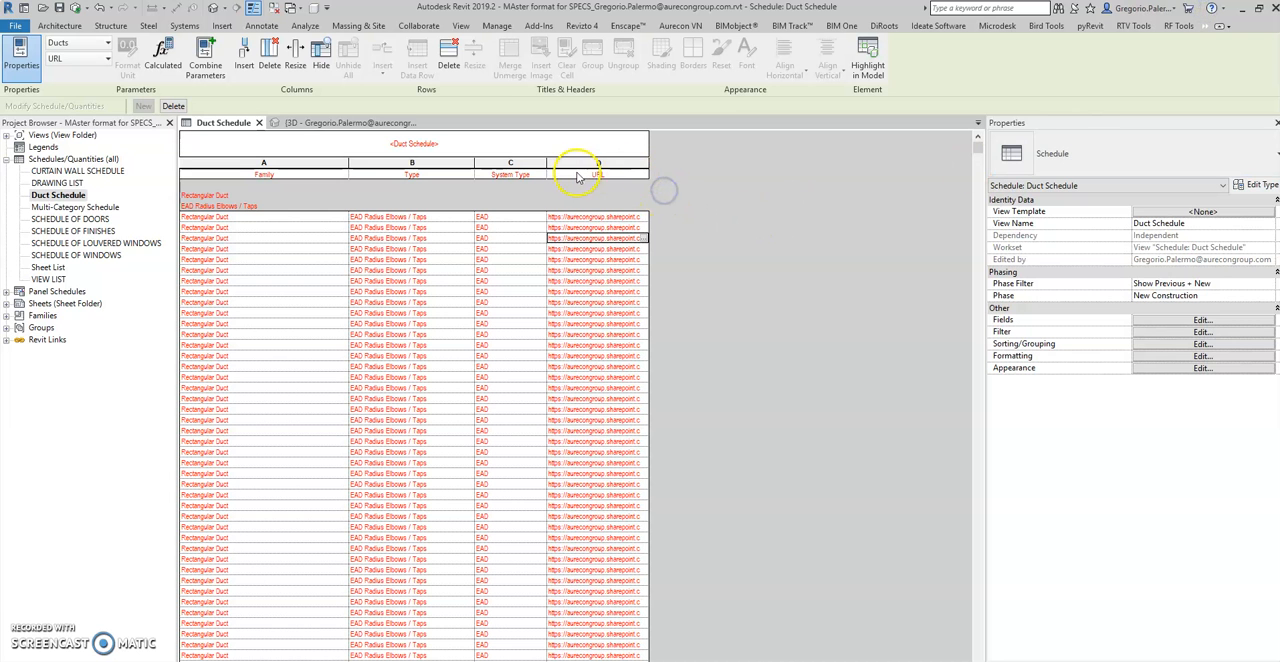